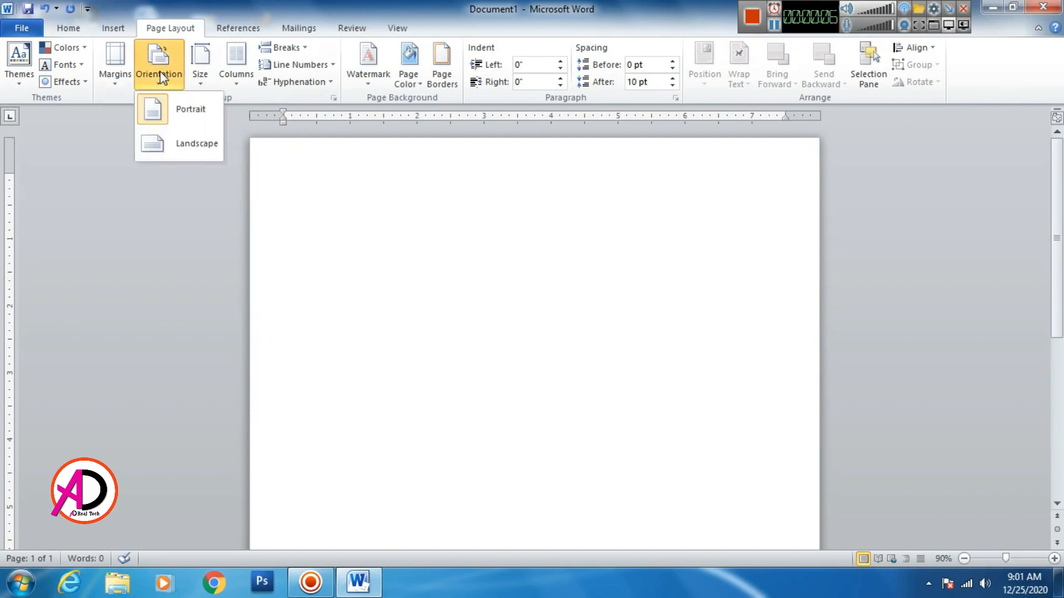
- Set a custom paper size 5 inches wide and 5 inches high for the whole document
left_click(201, 83)
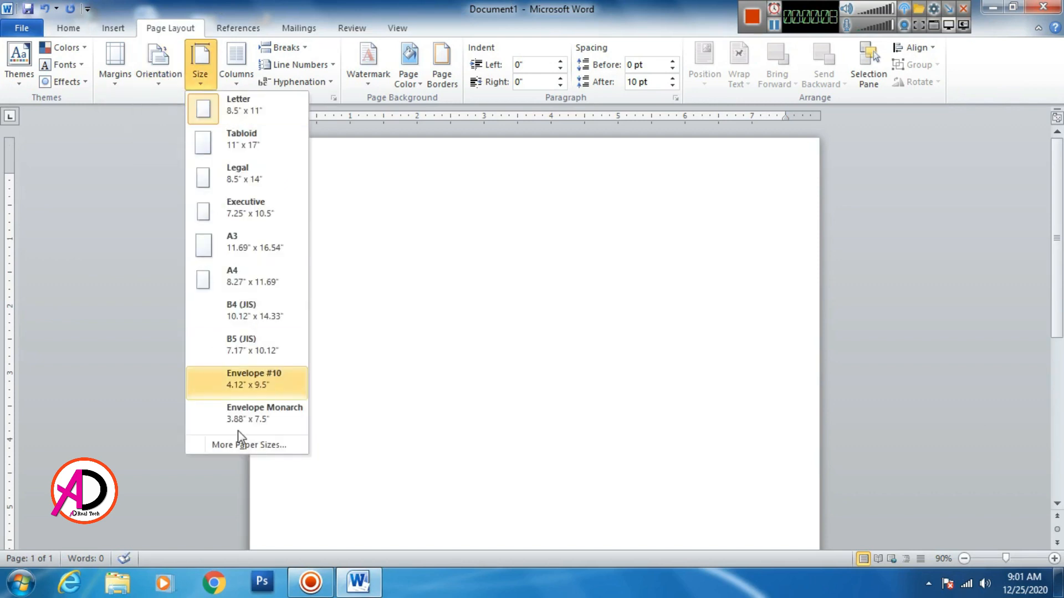
left_click(237, 450)
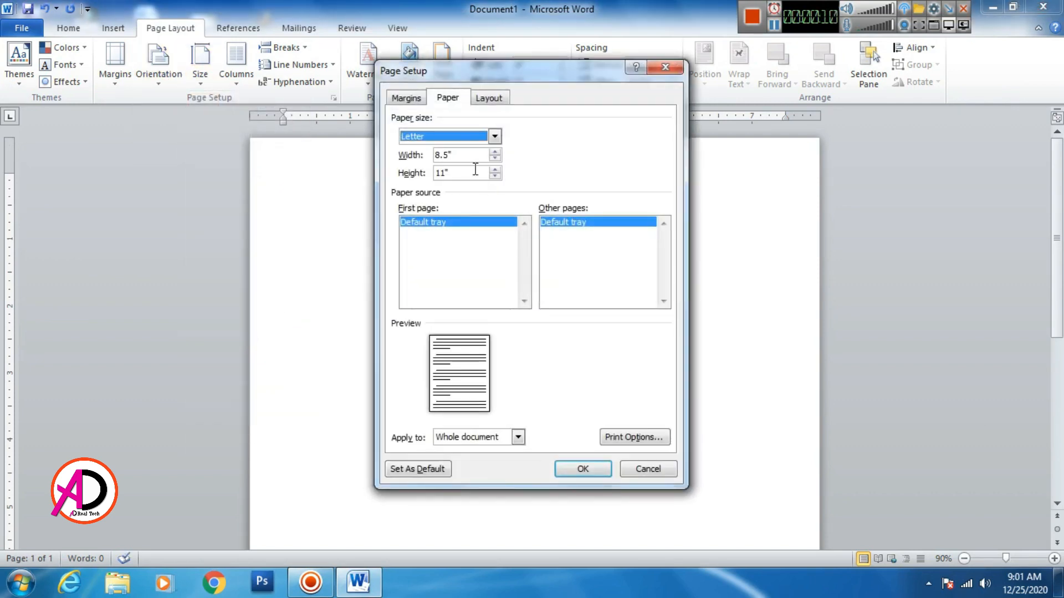
left_click_drag(442, 155, 432, 155)
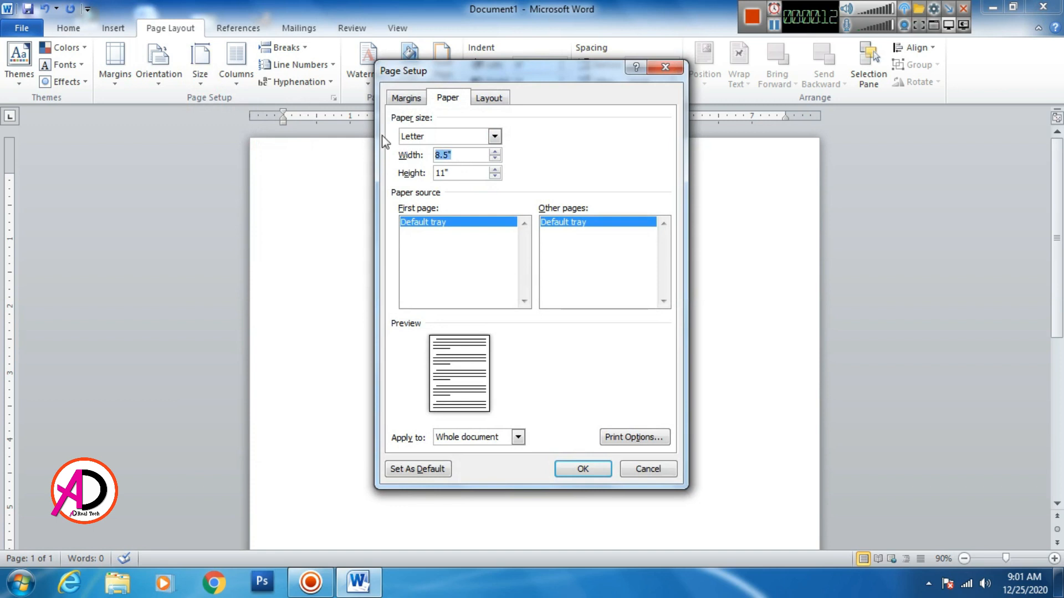
type("5")
key("Tab")
type("5")
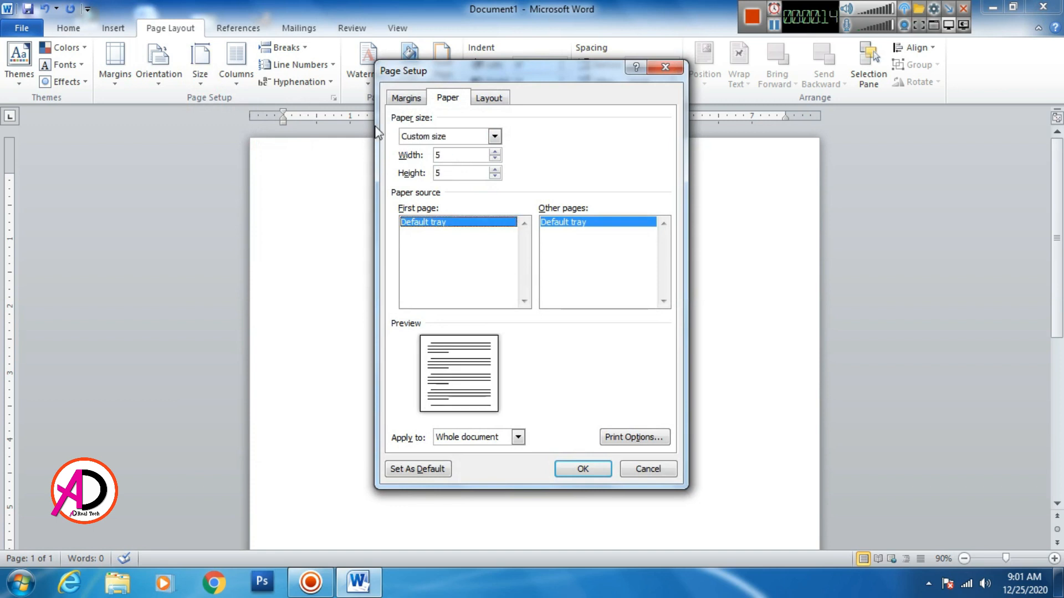
left_click(451, 158)
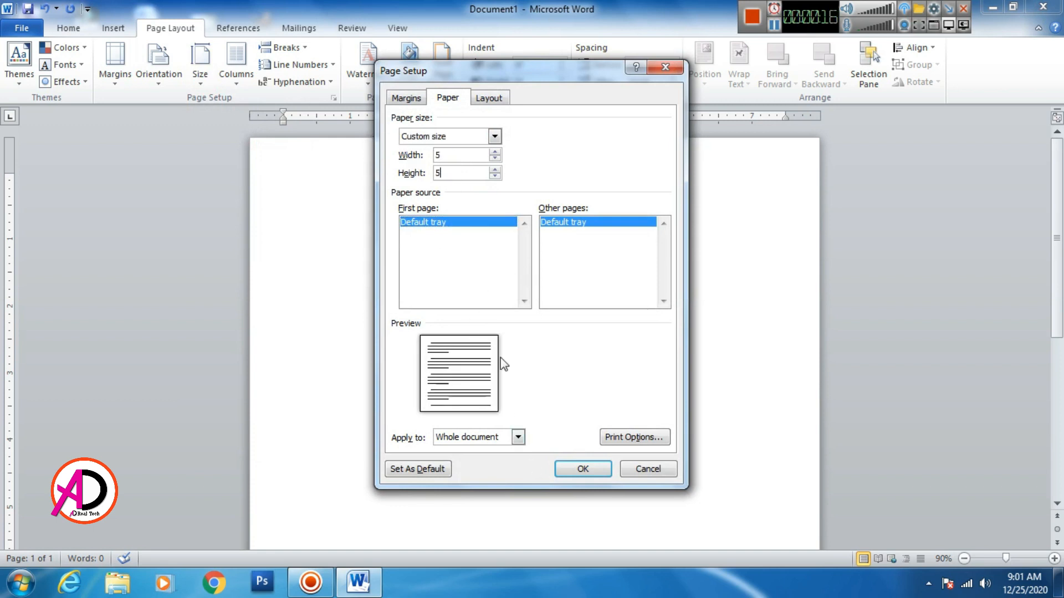
left_click(561, 468)
- Change the page color to a dark gray from the theme colors
scroll(377, 285, "up", 1, "ctrl")
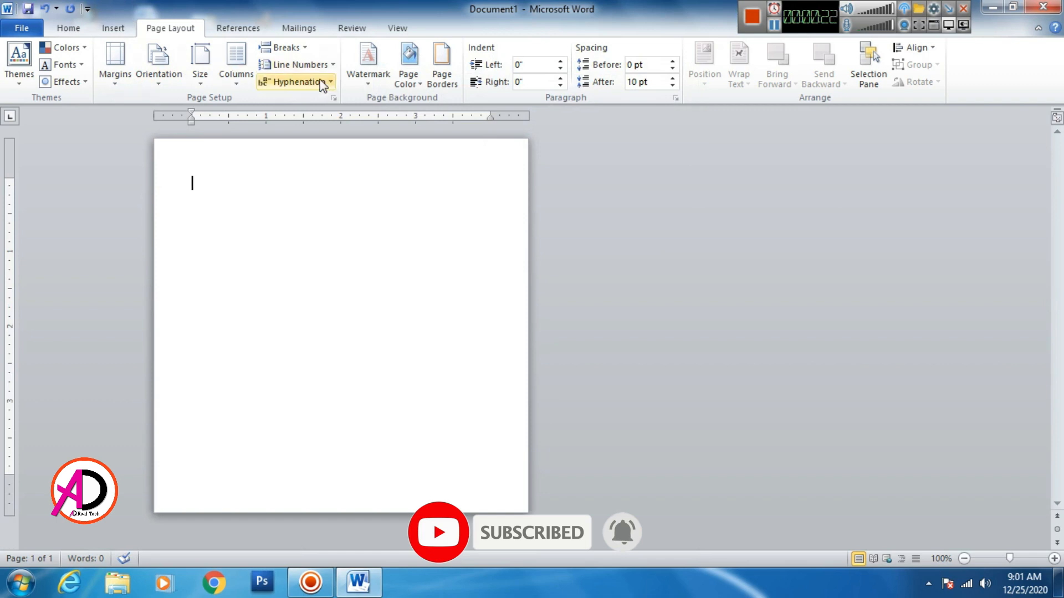
left_click(413, 84)
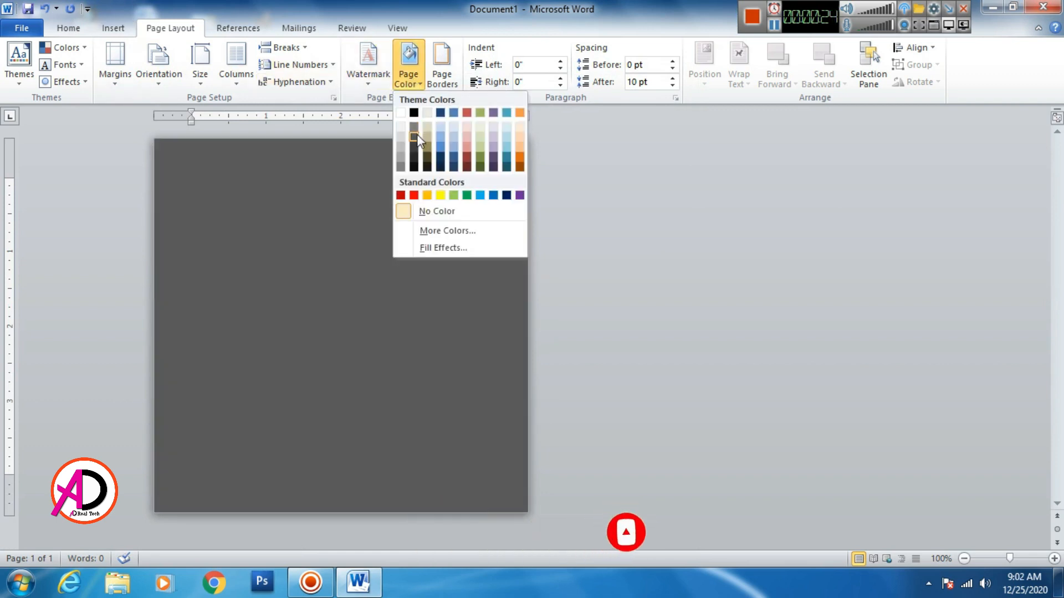
left_click(414, 147)
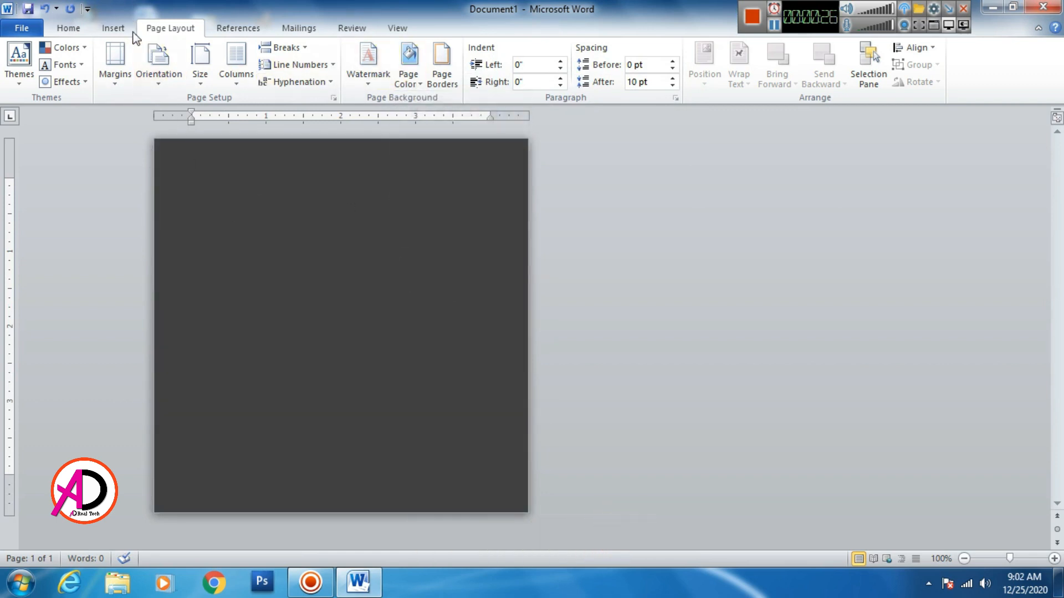
- Draw a rectangle with rounded top corners, about 3.6 by 1.8 inches, and round those corners fully into a semicircular end
left_click(114, 28)
left_click(239, 80)
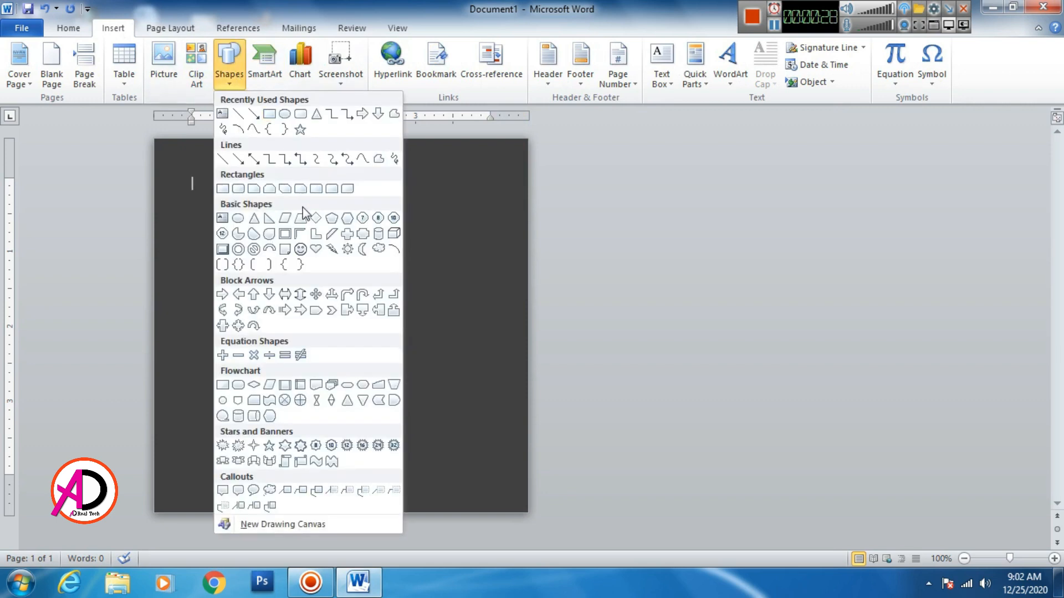
left_click(332, 189)
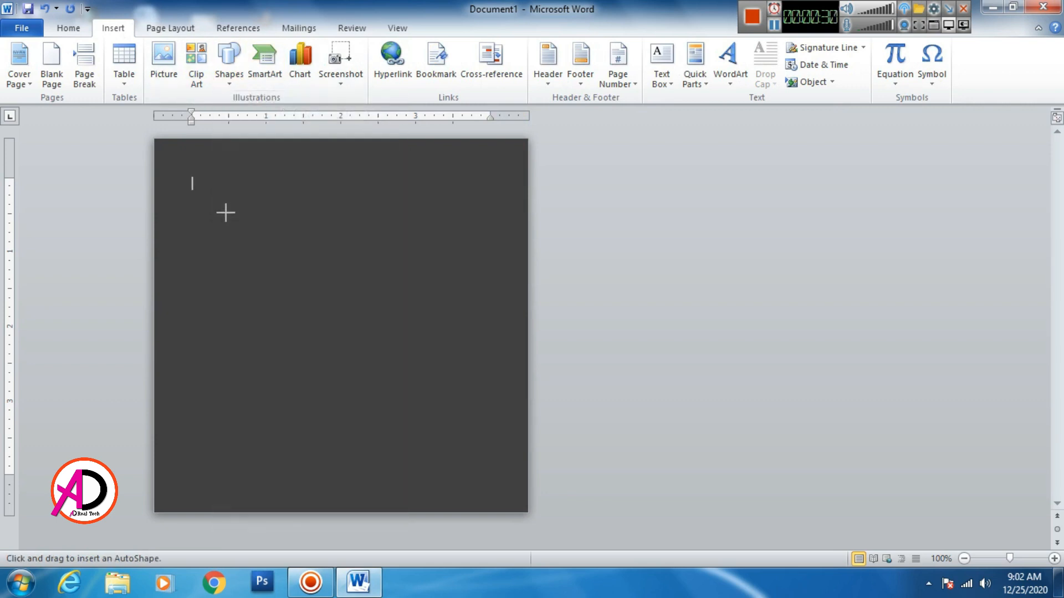
left_click_drag(226, 213, 360, 483)
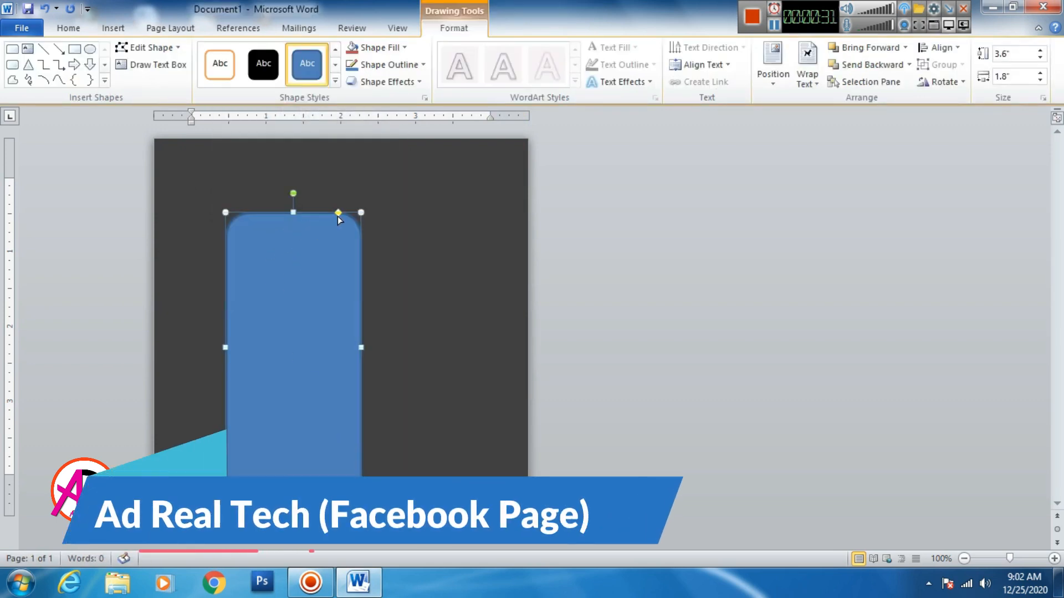
left_click_drag(338, 212, 358, 460)
- Rotate the rounded shape diagonally, enlarge it to about 4.67 by 2.2 inches and place it over the page's left edge, rounded end downward
left_click_drag(307, 397, 188, 364)
left_click_drag(292, 385, 358, 437)
left_click(298, 501)
left_click(287, 456)
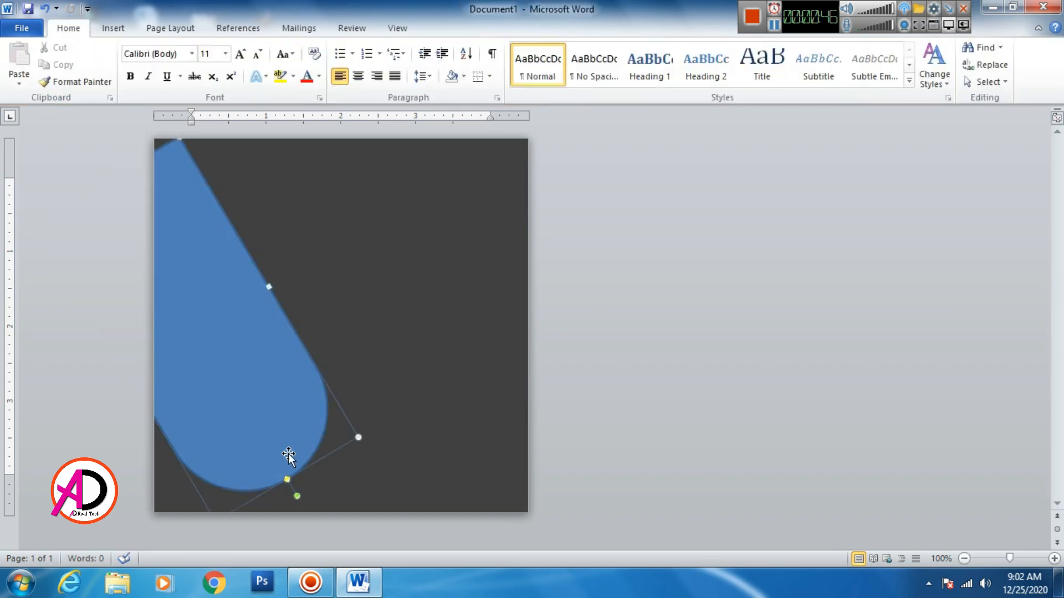
left_click_drag(297, 496, 319, 476)
left_click_drag(279, 383, 279, 390)
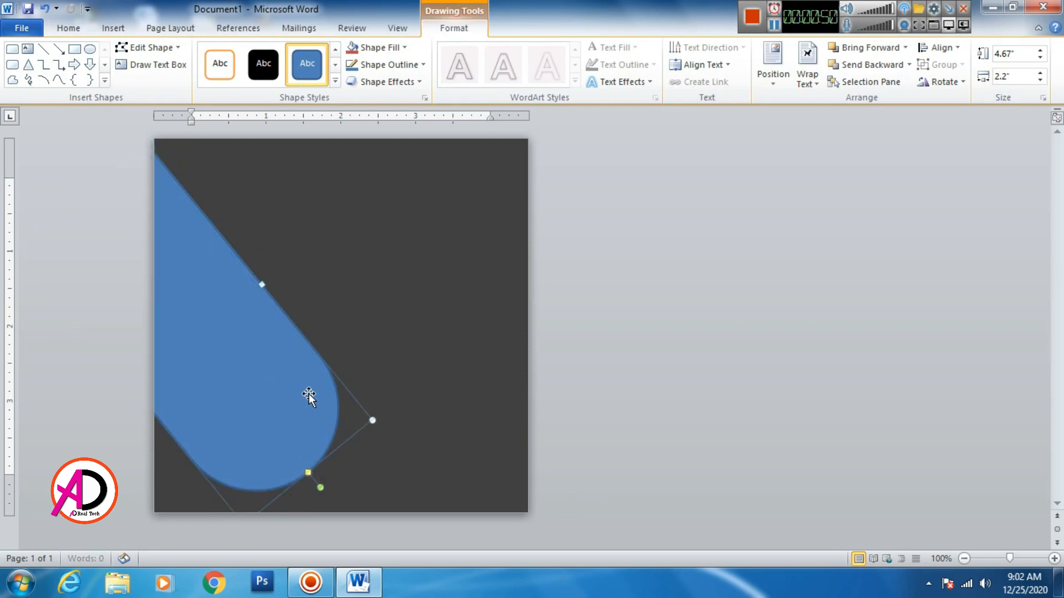
- Remove the diagonal shape's outline and fill it with the standard orange
left_click(393, 66)
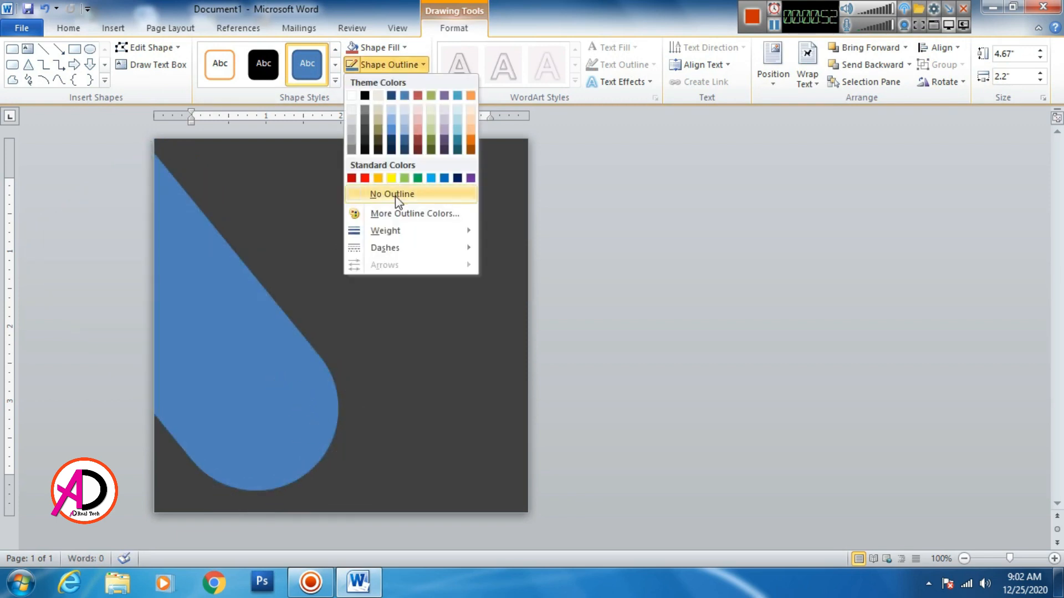
left_click(390, 190)
left_click(378, 49)
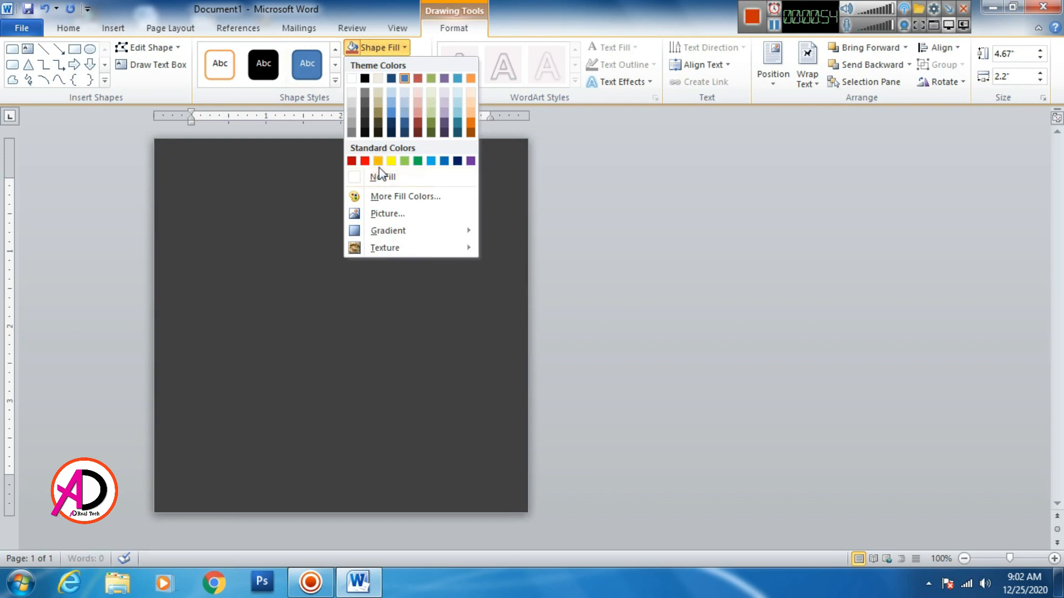
left_click(378, 160)
- Give the diagonal shape a custom fill color of red 255, green 190, blue 5
left_click(385, 49)
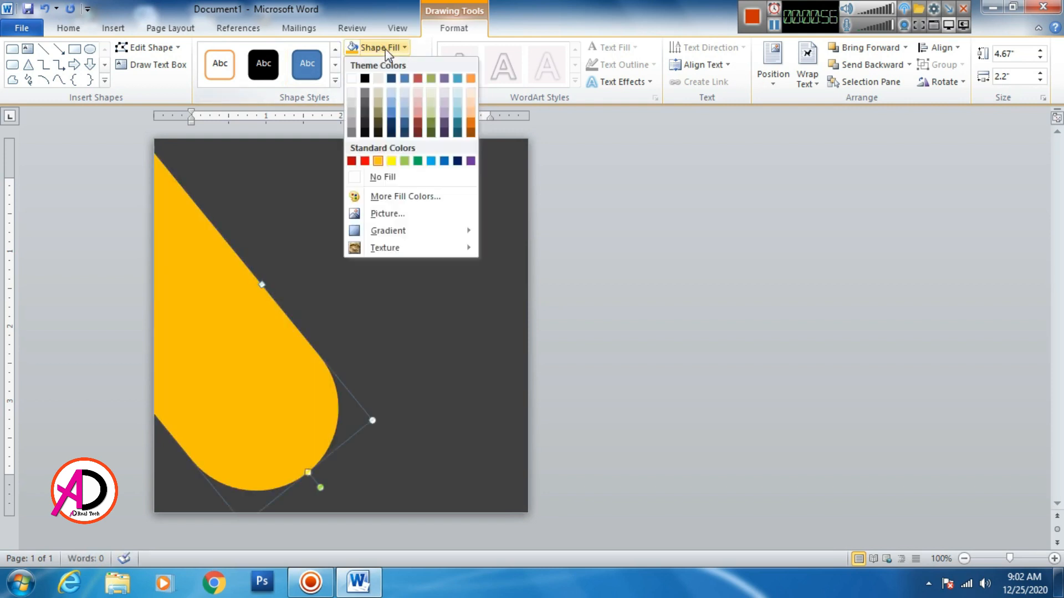
left_click(394, 197)
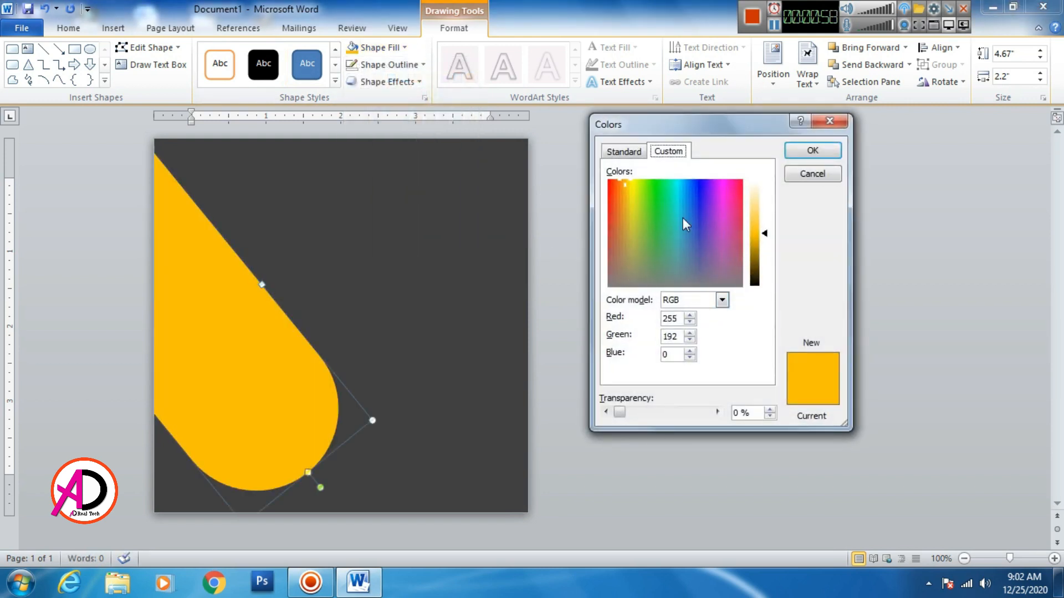
left_click_drag(617, 184, 621, 183)
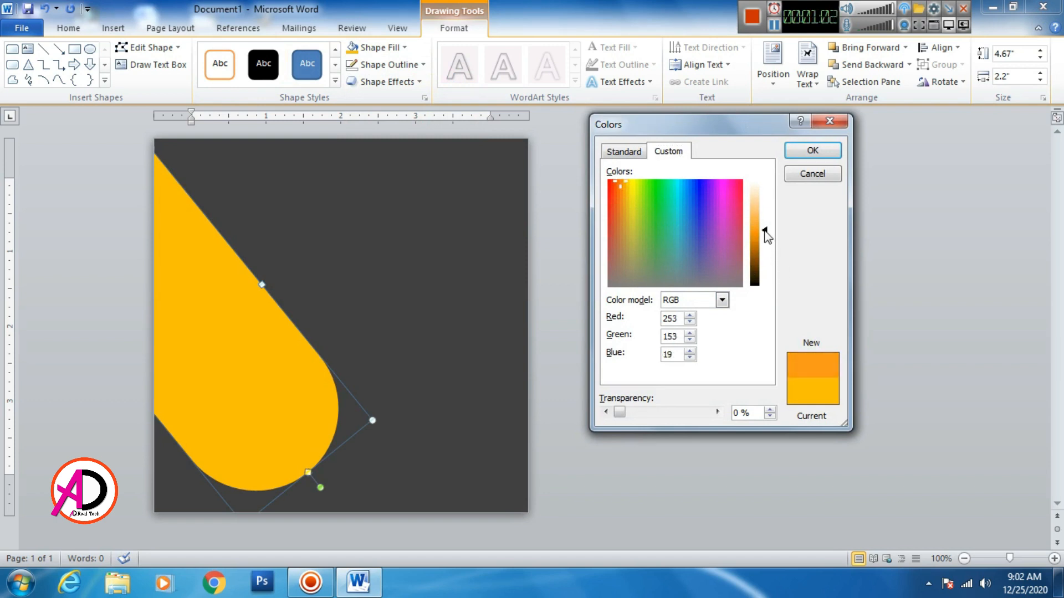
left_click(619, 178)
left_click_drag(619, 179, 624, 182)
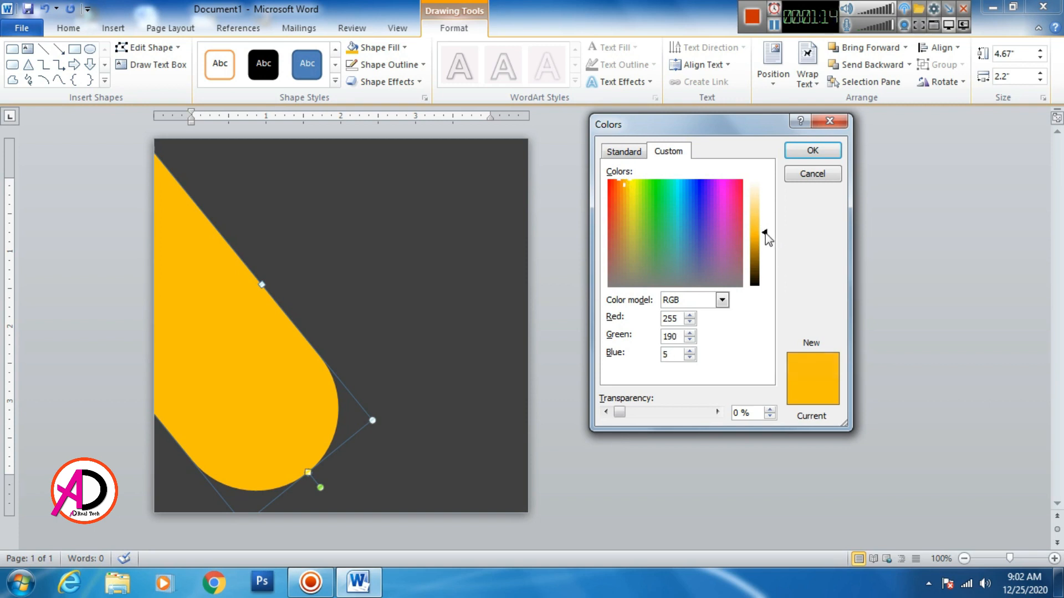
left_click(810, 150)
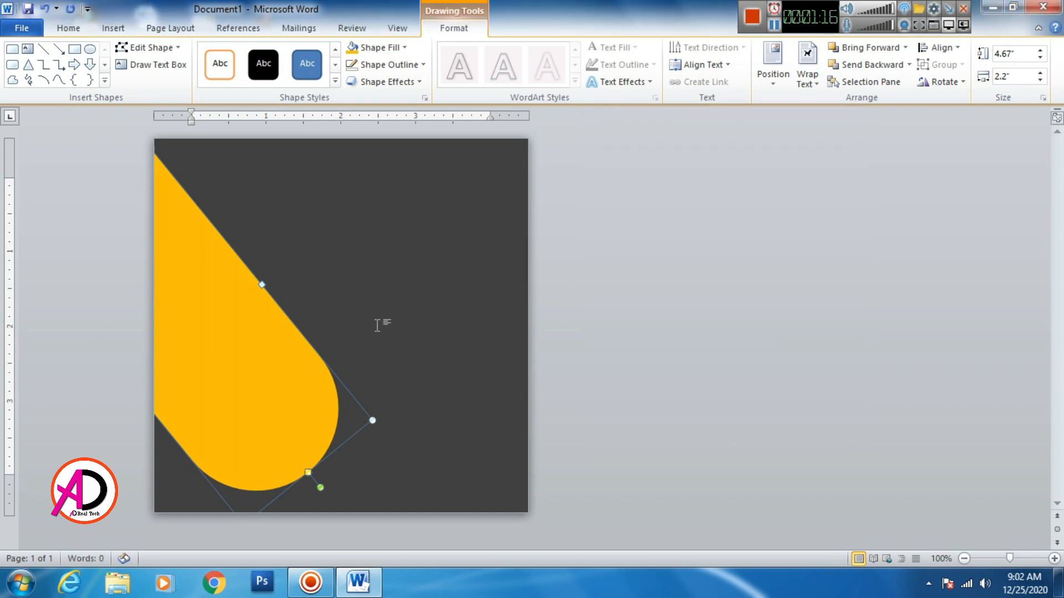
left_click(774, 349)
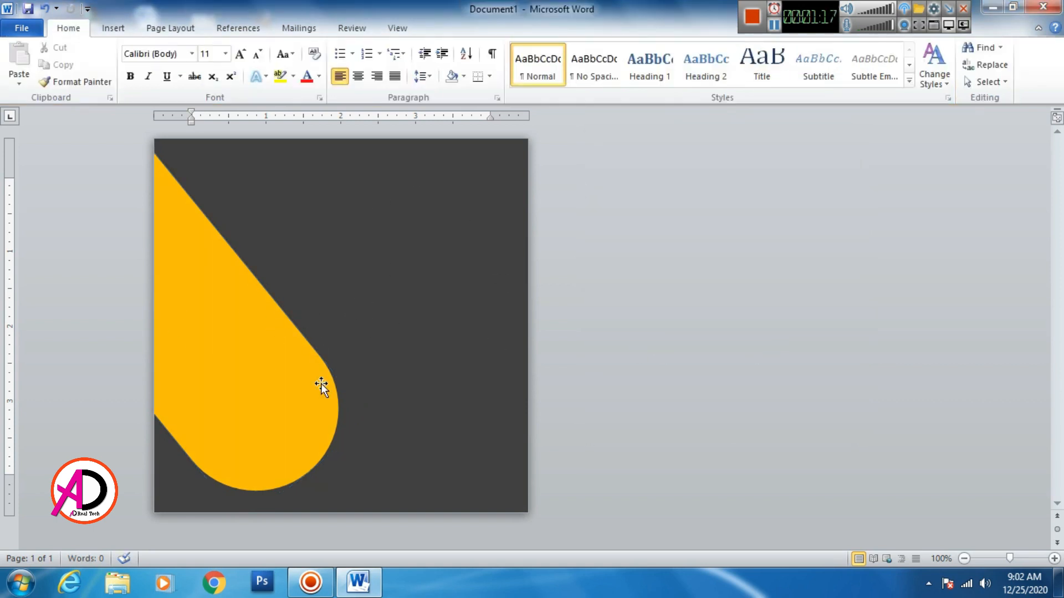
- Apply the second preset shape effect to the orange shape for a beveled, shaded edge
double_click(281, 410)
left_click(385, 81)
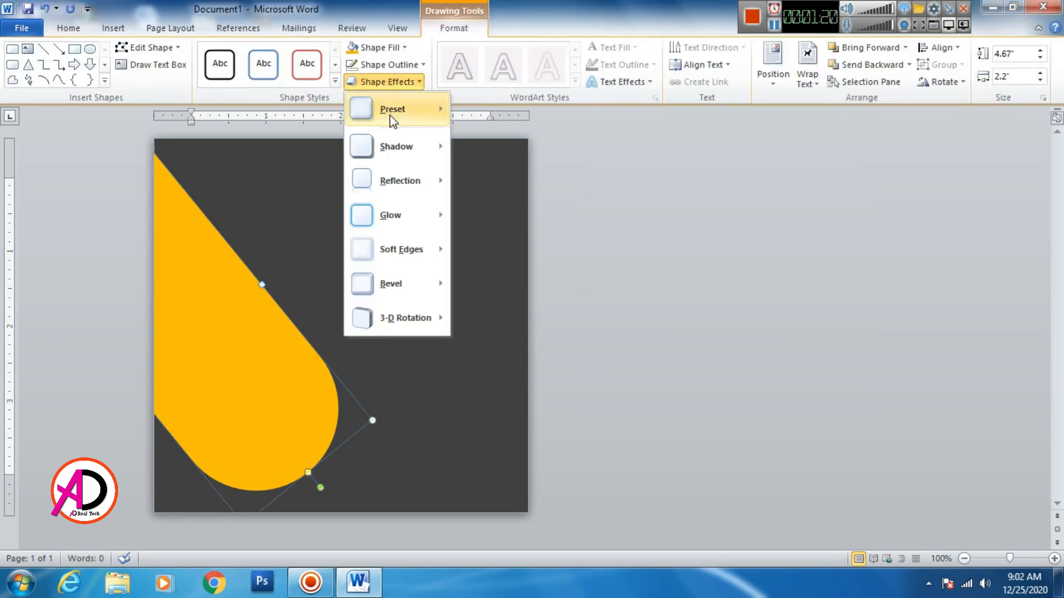
mouse_move(392, 121)
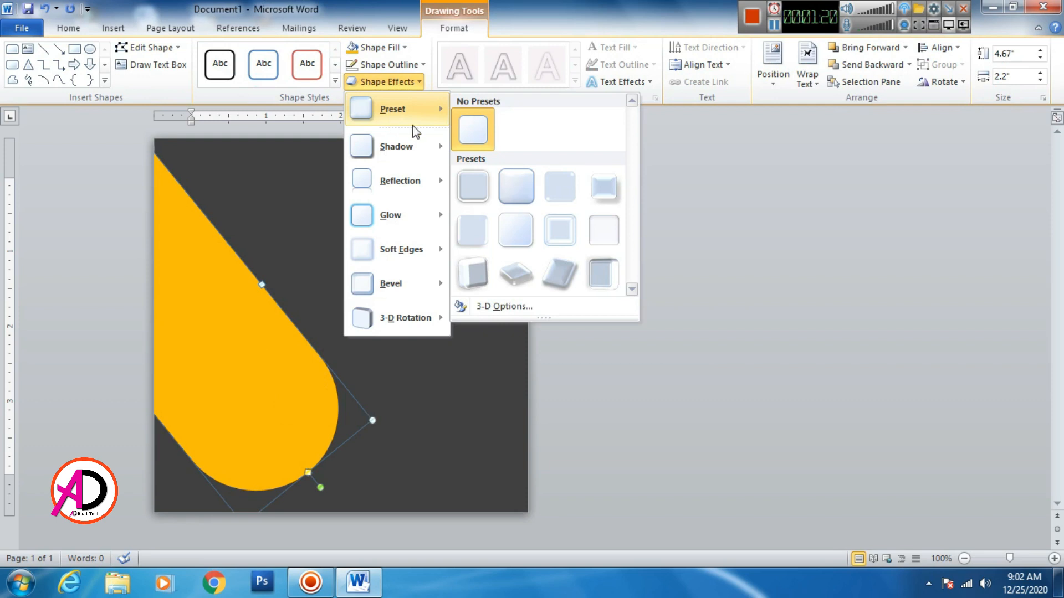
left_click(514, 188)
left_click(97, 317)
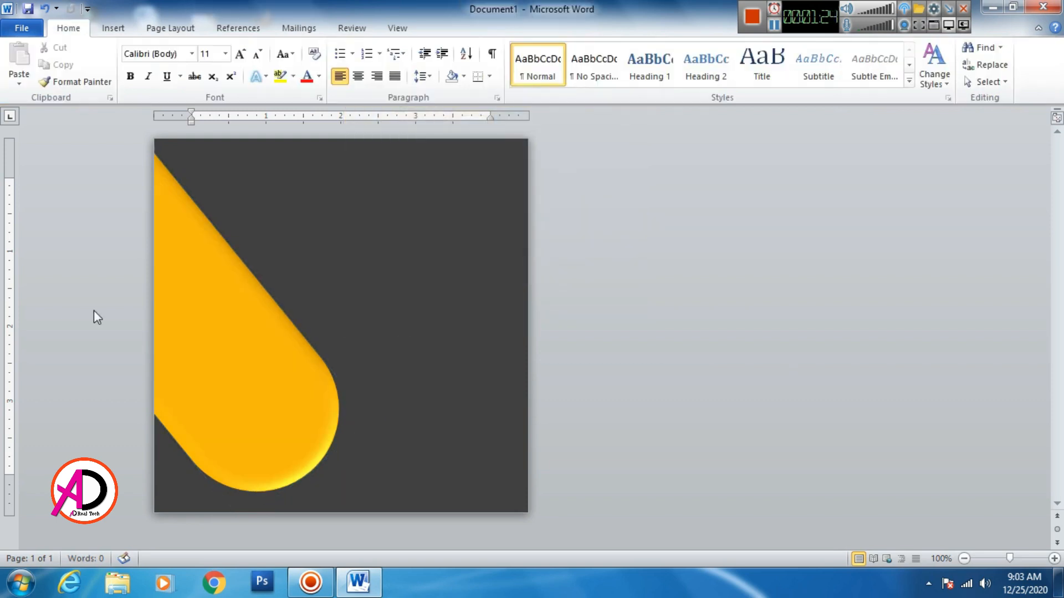
- Tilt the orange shape further, enlarge it slightly and reposition it so its rounded end sits near the bottom center of the page
scroll(298, 388, "down", 5)
scroll(207, 368, "up", 4)
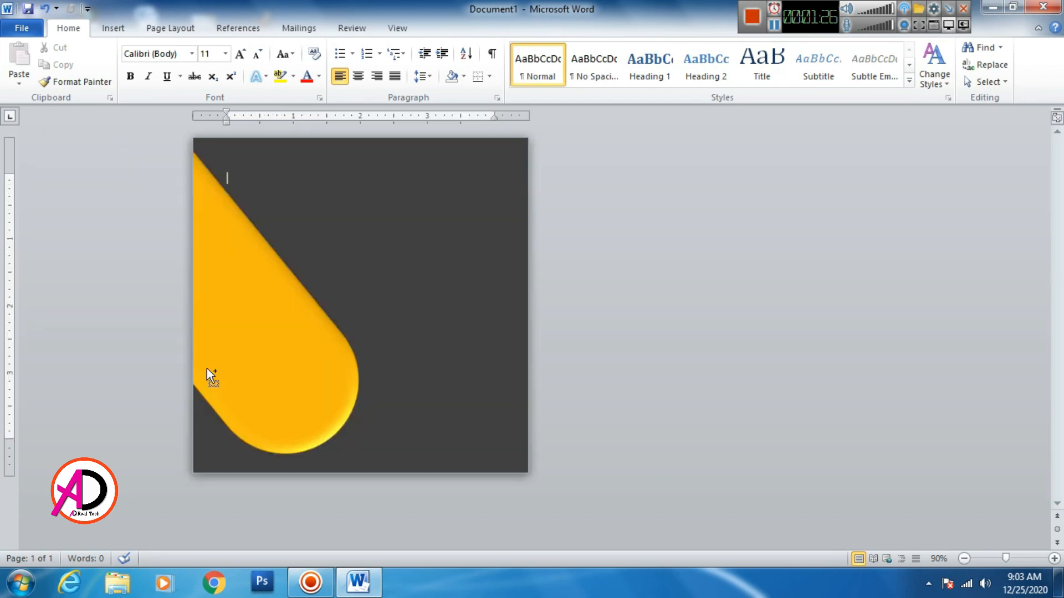
left_click(263, 354)
left_click_drag(289, 267, 301, 259)
left_click_drag(399, 381, 428, 409)
mouse_move(331, 359)
left_mouse_down()
mouse_move(299, 344)
mouse_move(320, 343)
left_mouse_up()
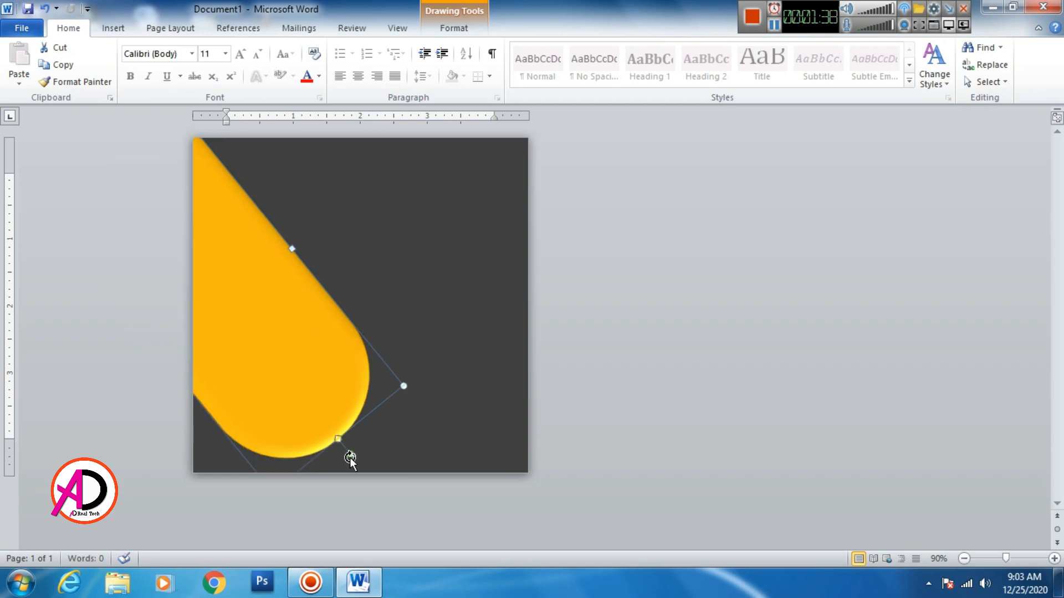
left_click_drag(350, 455, 371, 450)
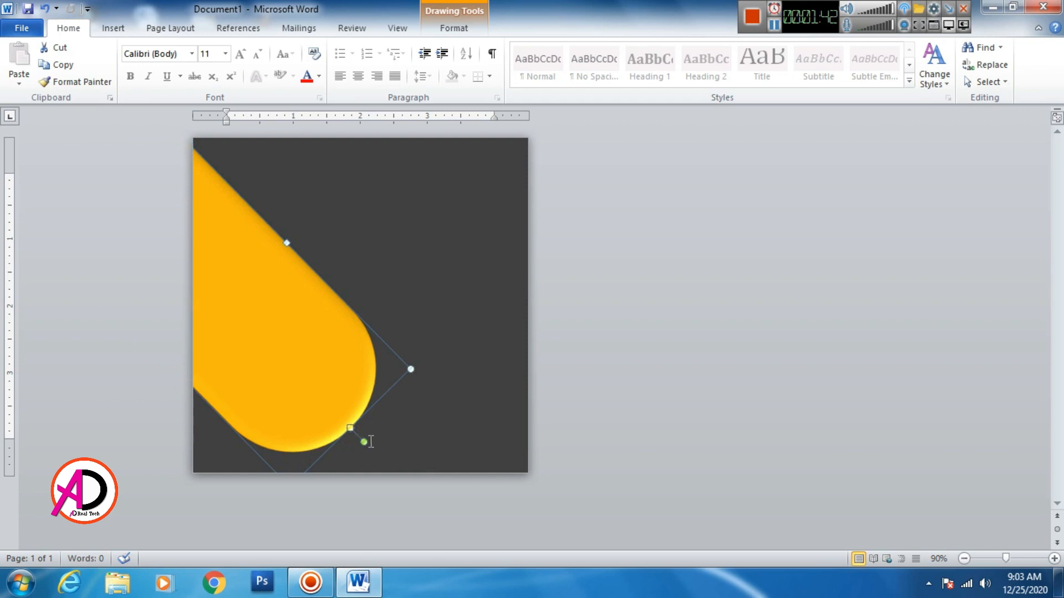
left_click_drag(410, 370, 417, 381)
left_click(649, 421)
- Insert the PNG picture named unnamed, showing the man in a suit, from the Desktop folder
left_click(113, 28)
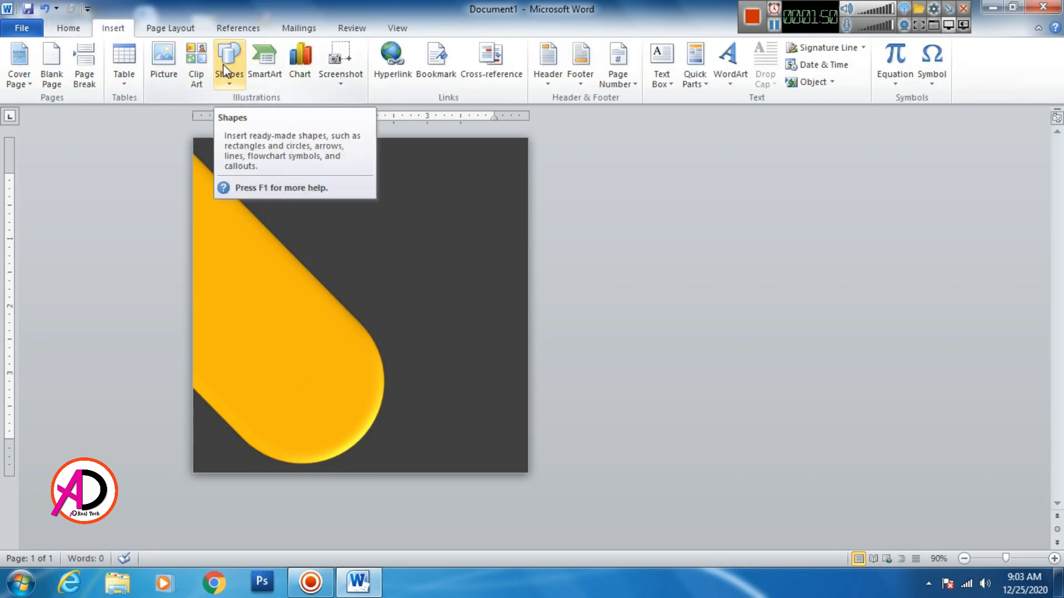
left_click(163, 58)
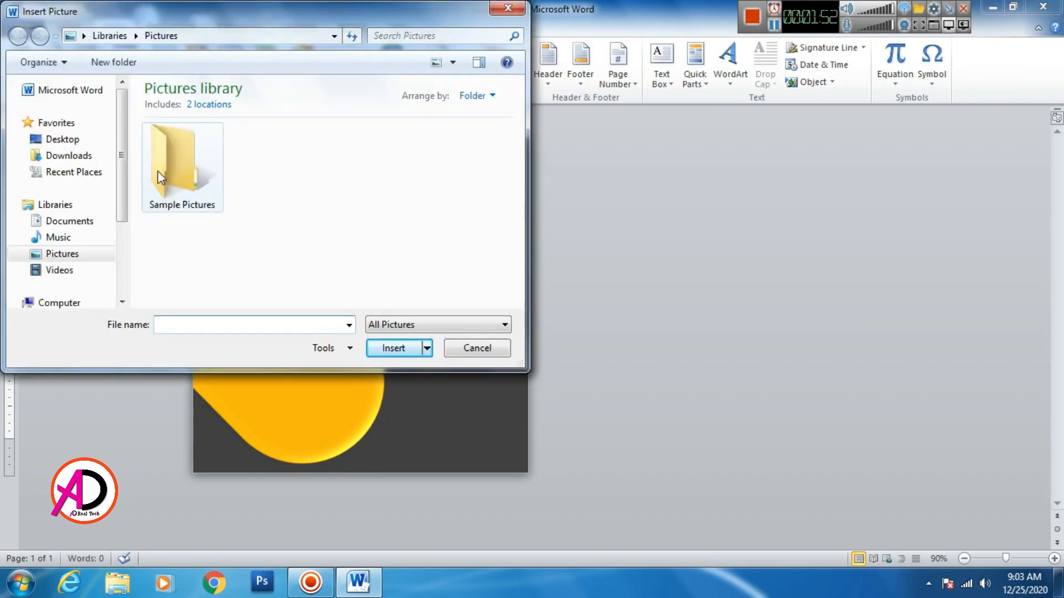
left_click(64, 140)
left_click_drag(514, 122, 516, 287)
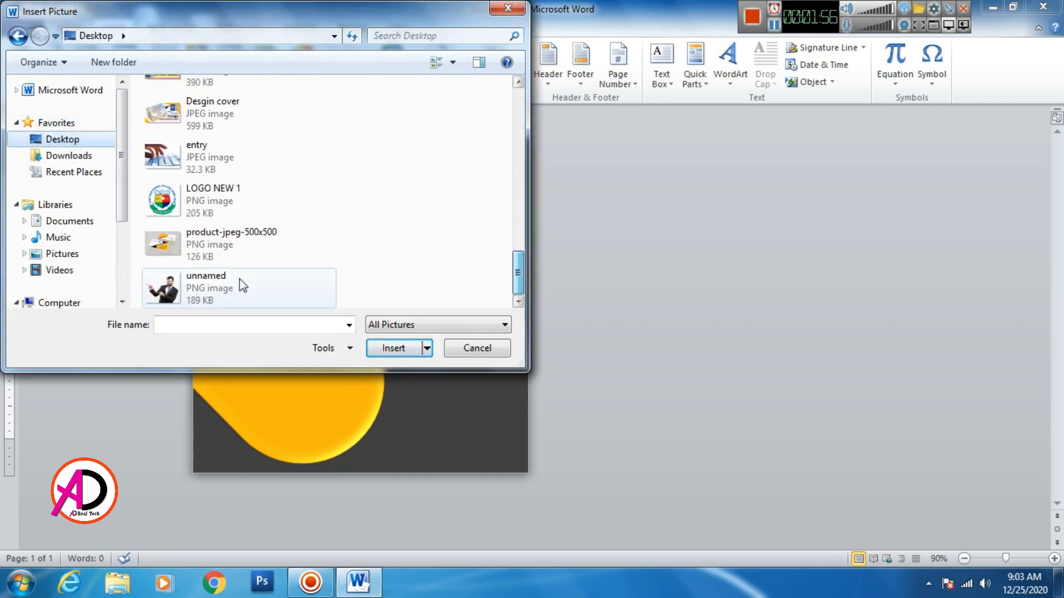
left_click(173, 294)
left_click(401, 354)
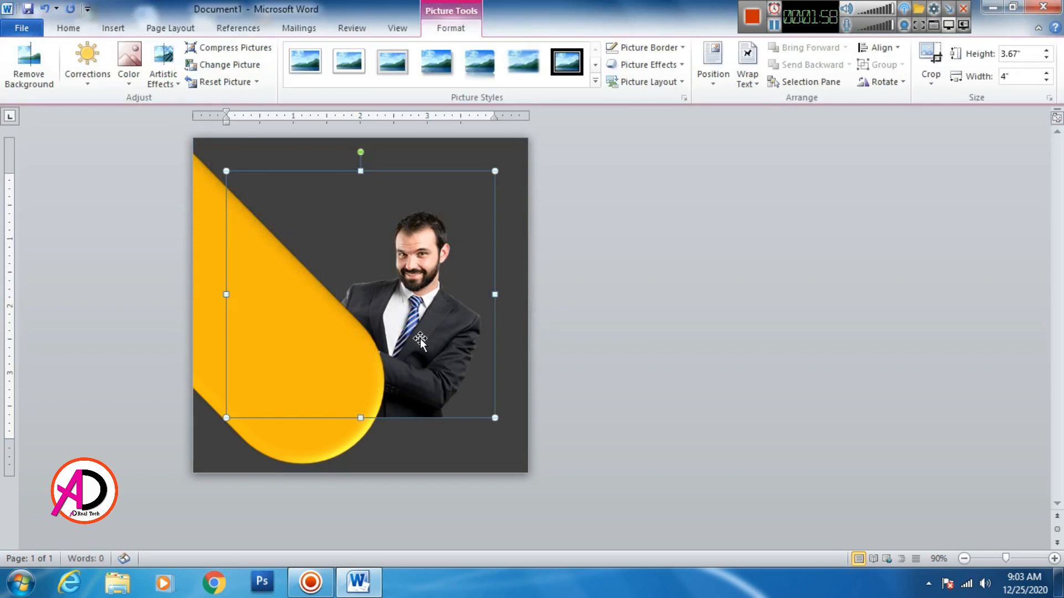
- Place the man's picture in front of text, enlarge it to about 3.94 by 4.29 inches and move it to the page's lower left
left_click(752, 81)
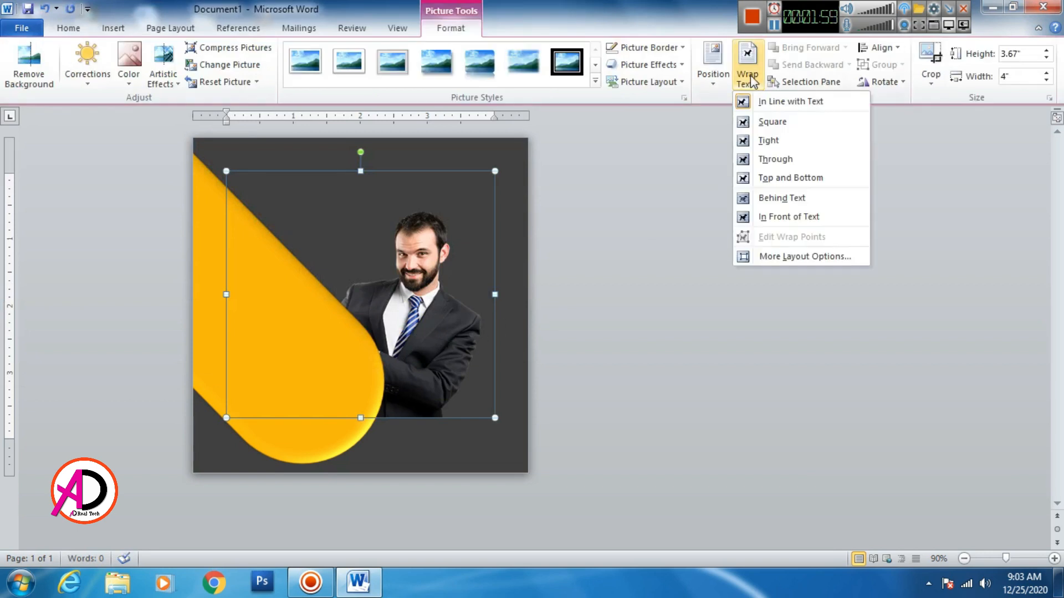
left_click(774, 218)
left_click_drag(495, 419, 477, 437)
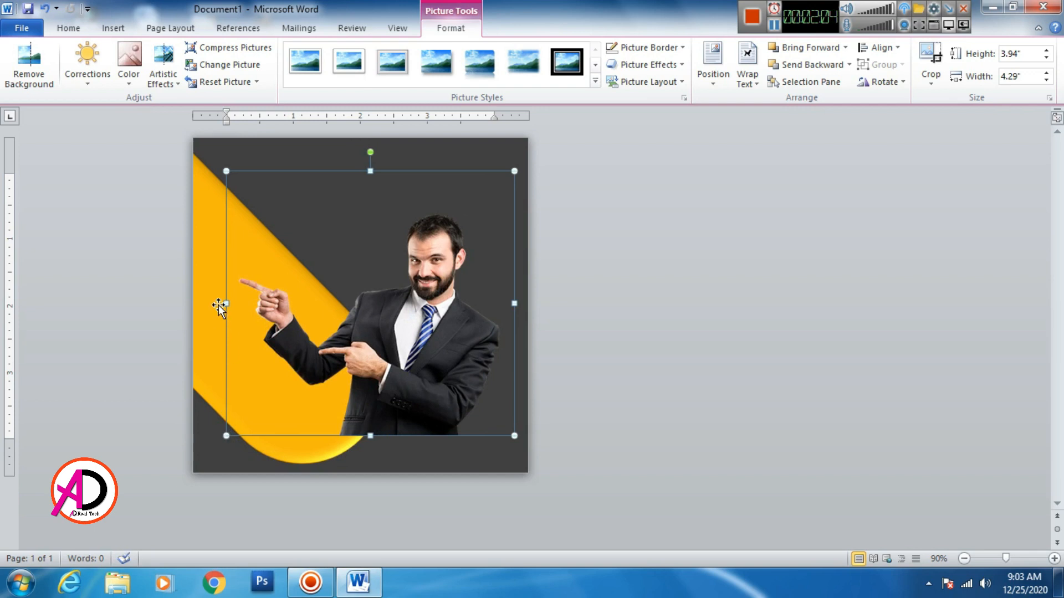
left_click_drag(429, 325, 336, 360)
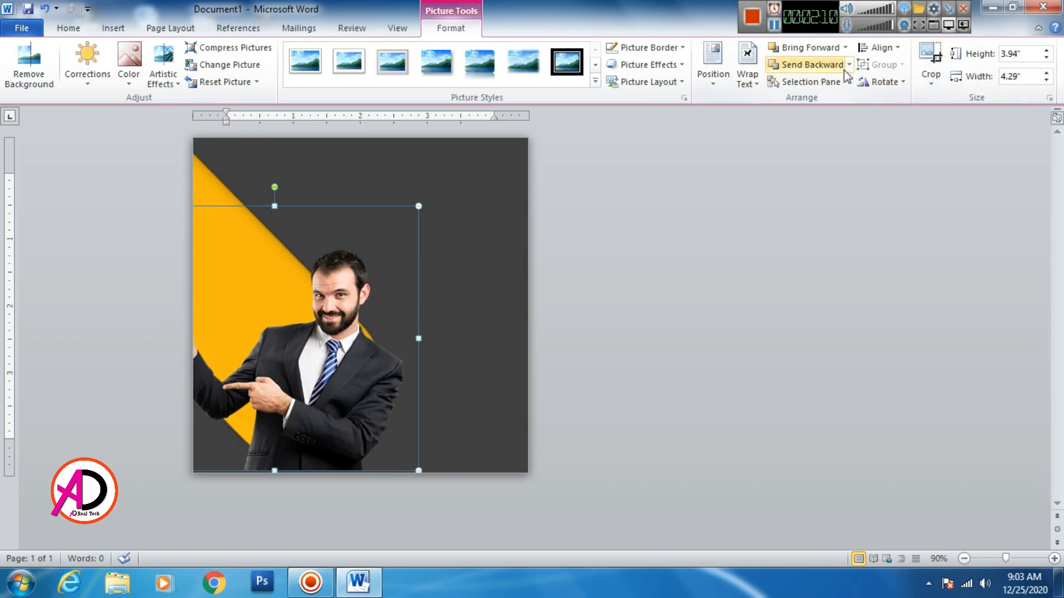
- Flip the man's picture horizontally and move it right so both pointing hands fit on the page
left_click(881, 82)
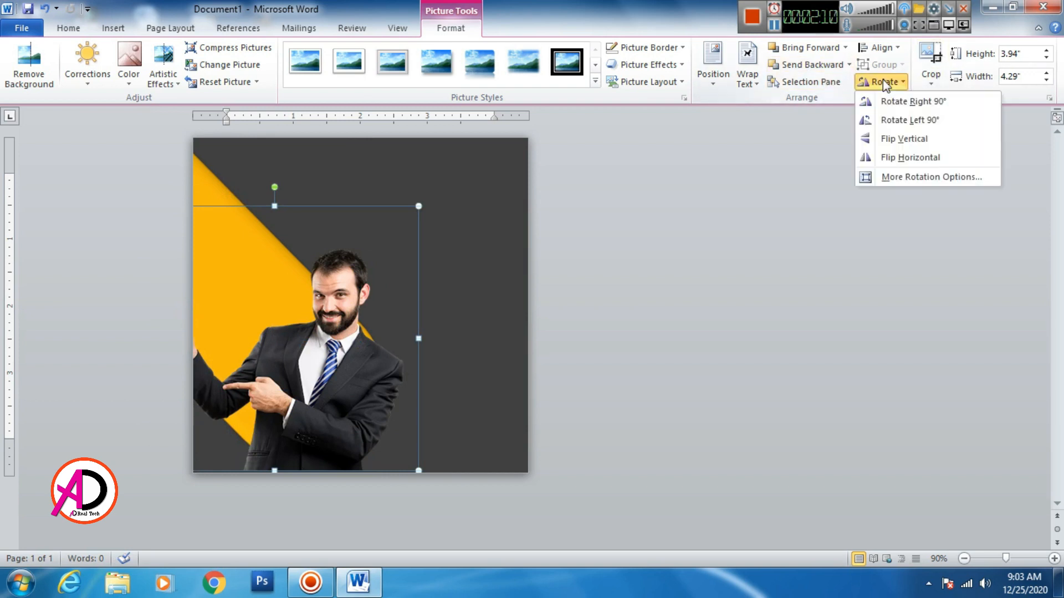
left_click(929, 158)
left_click_drag(244, 360, 301, 346)
- Enlarge the man's picture to about 4.71 by 4.74 inches and align its bottom with the page's lower edge
left_click_drag(329, 456, 329, 473)
left_click_drag(319, 432, 322, 413)
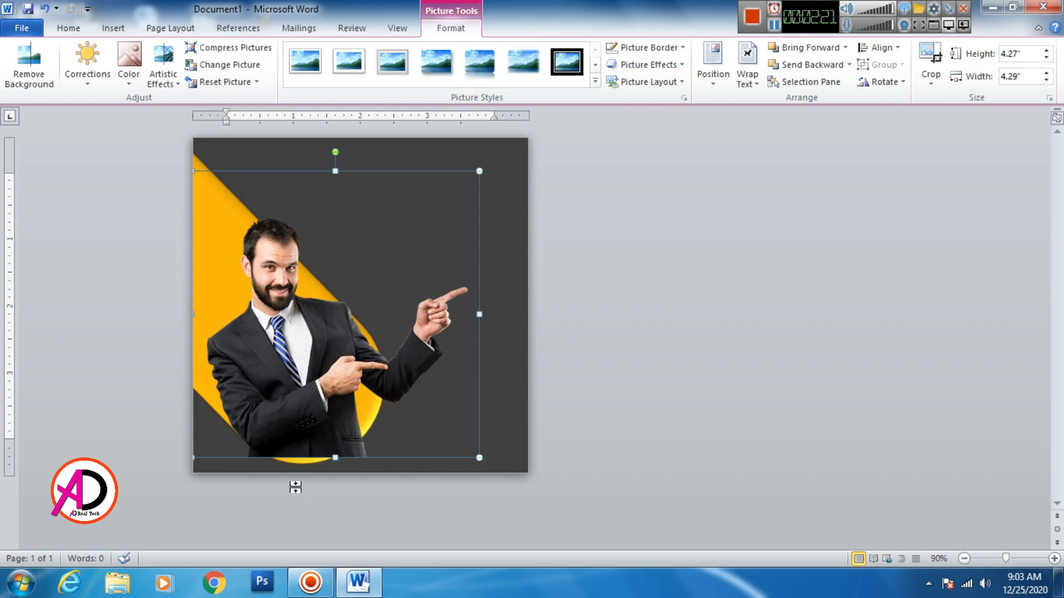
left_click_drag(189, 465, 161, 489)
mouse_move(294, 403)
left_mouse_down()
mouse_move(288, 395)
mouse_move(307, 393)
left_mouse_up()
- Correct the man's picture with the fourth sharpen preset and the one-step-brighter preset at unchanged contrast
left_click(92, 76)
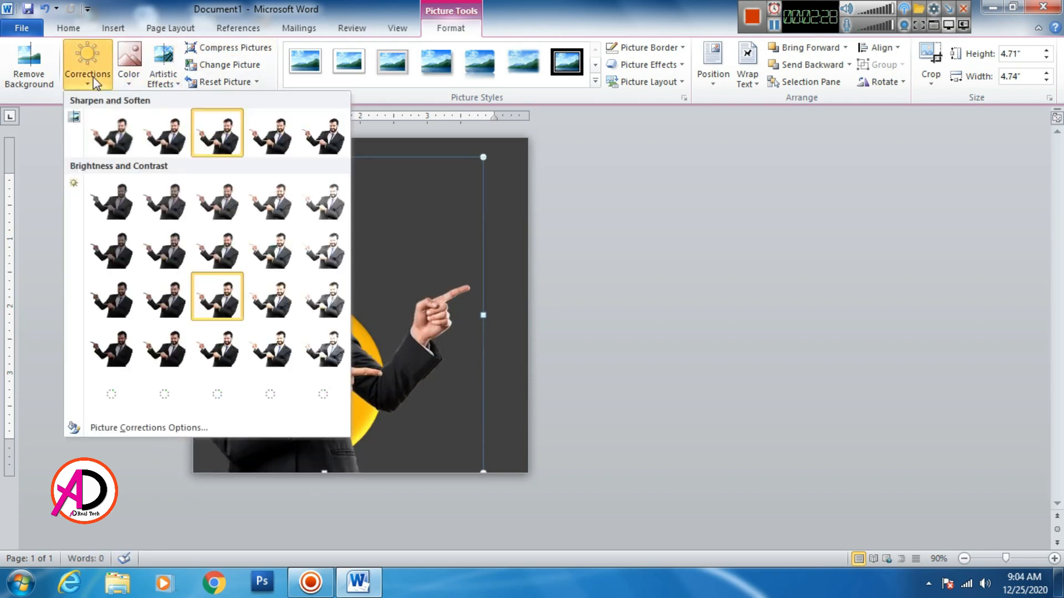
left_click(271, 133)
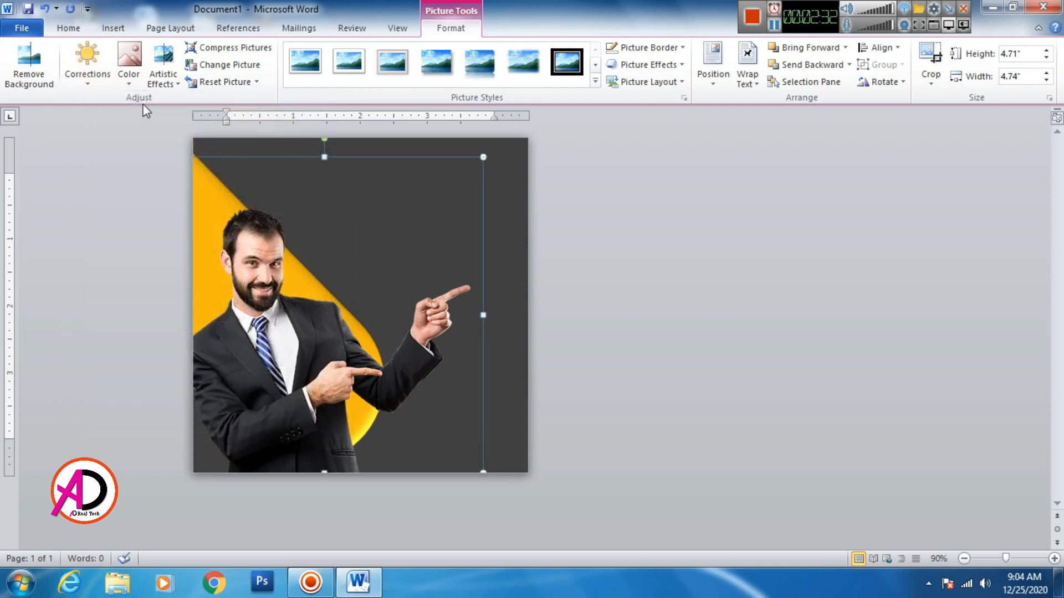
left_click(92, 77)
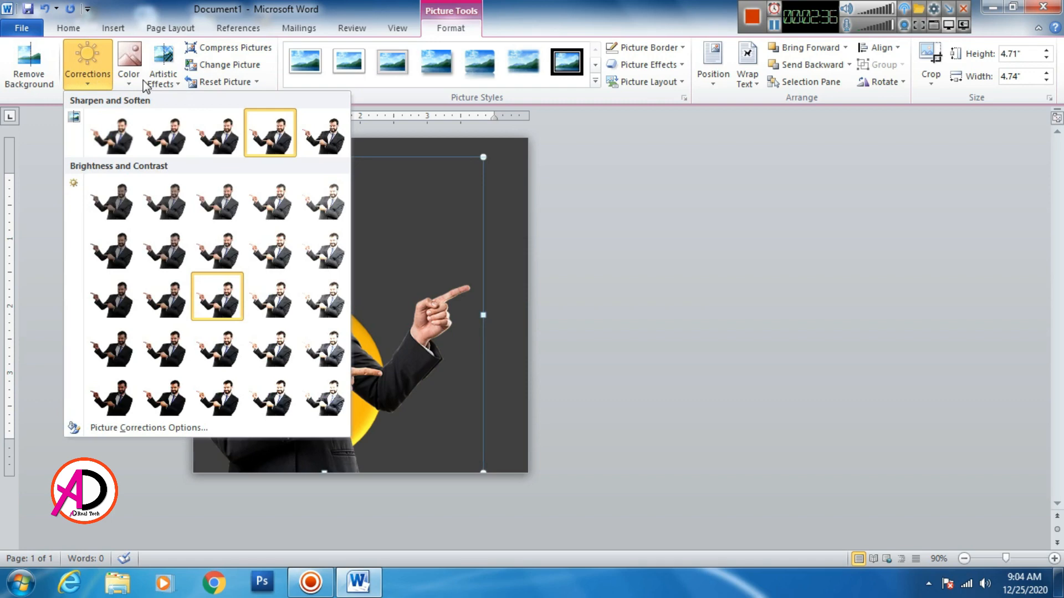
left_click(142, 81)
left_click(85, 82)
left_click(277, 308)
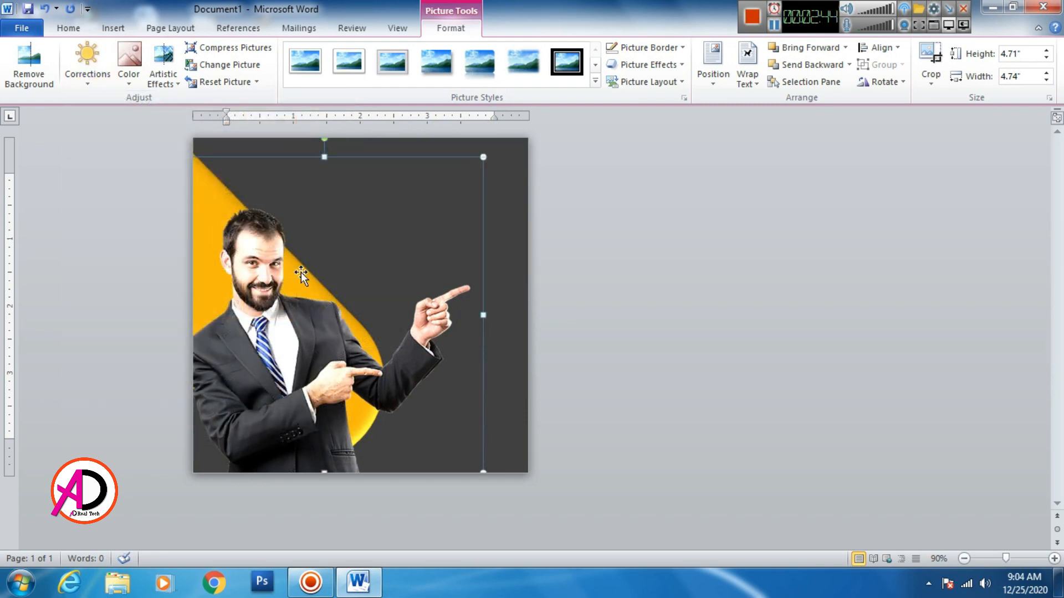
left_click(695, 352)
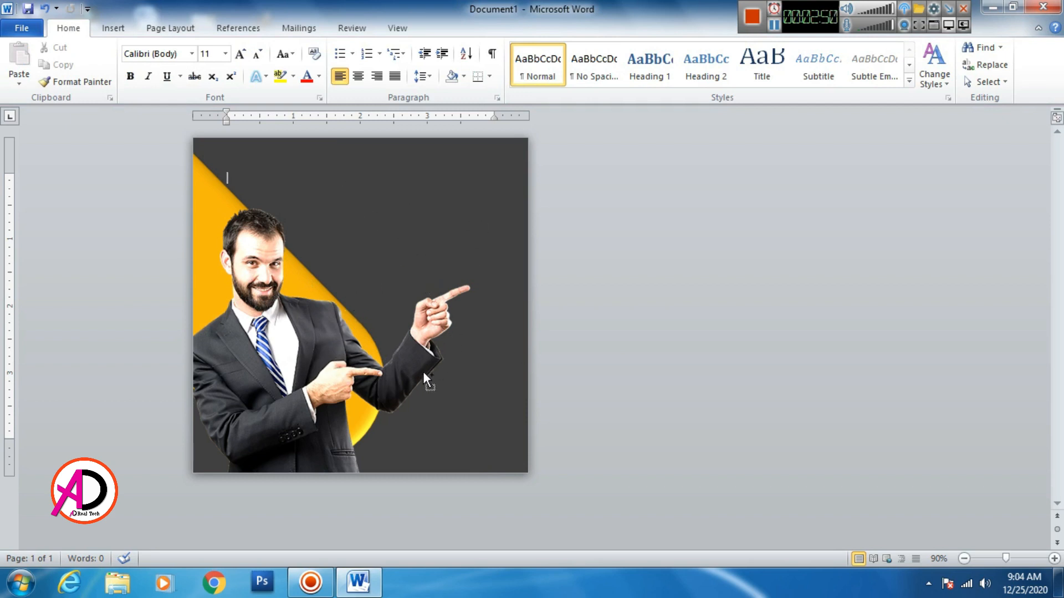
- Draw a parallelogram about 2.15 by 0.42 inches in the page's upper right and fill it with the orange of the diagonal shape
left_click(113, 27)
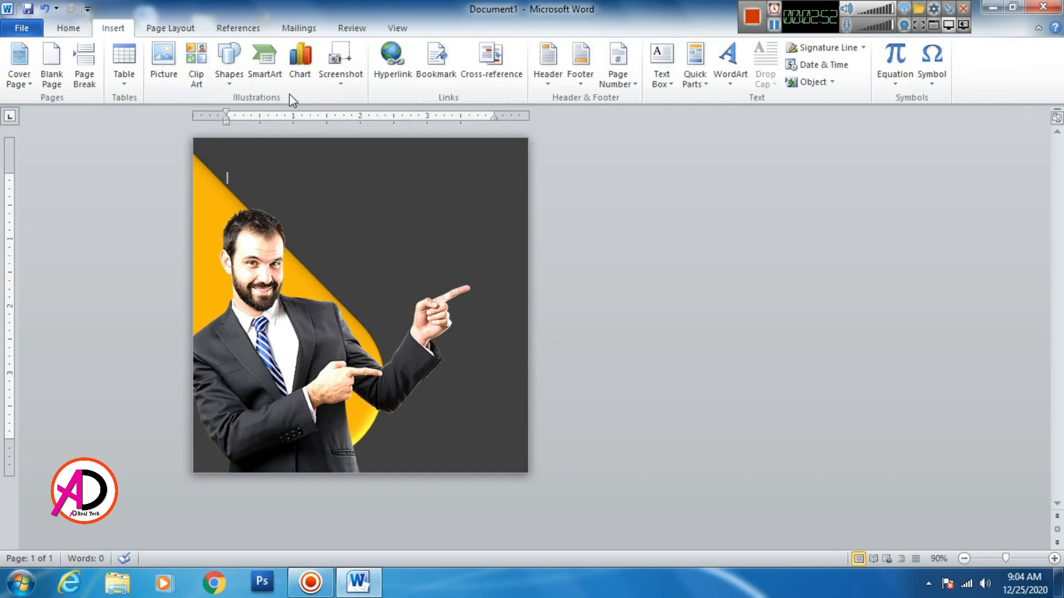
left_click(229, 63)
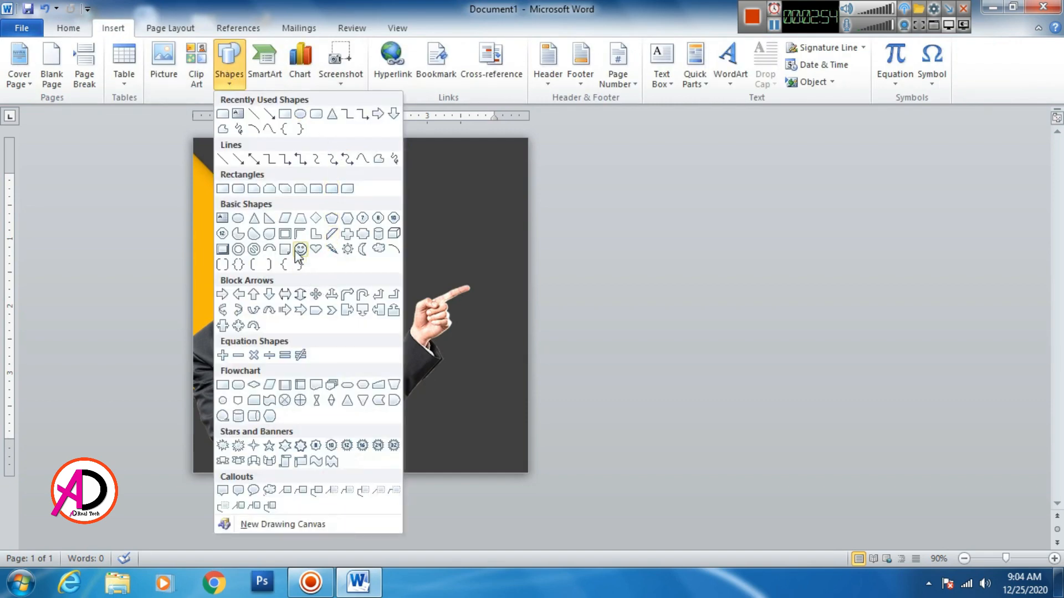
left_click(285, 218)
mouse_move(351, 190)
left_mouse_down()
mouse_move(429, 218)
mouse_move(495, 218)
left_mouse_up()
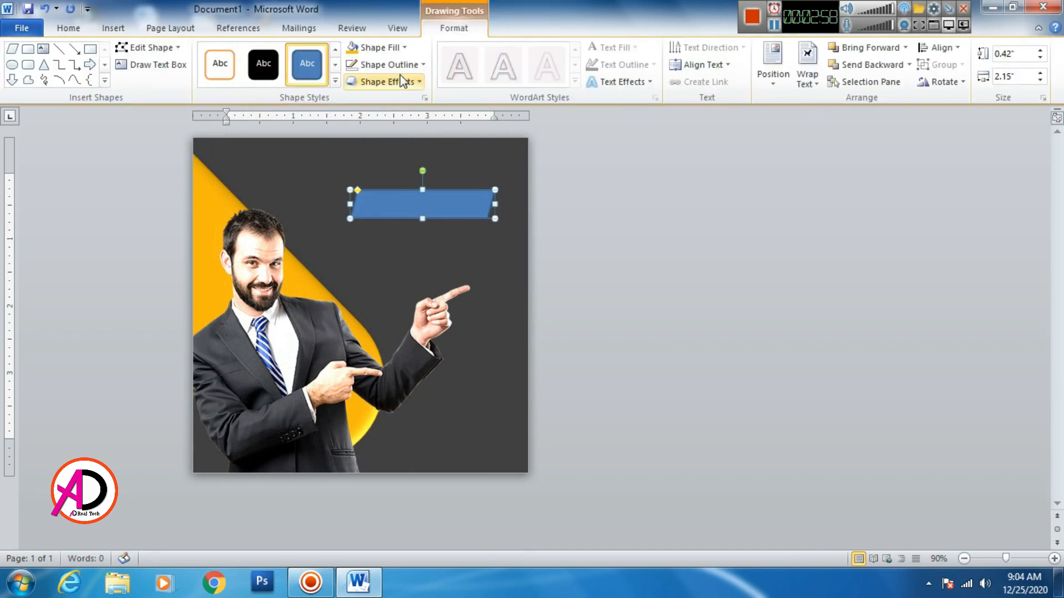
left_click(353, 48)
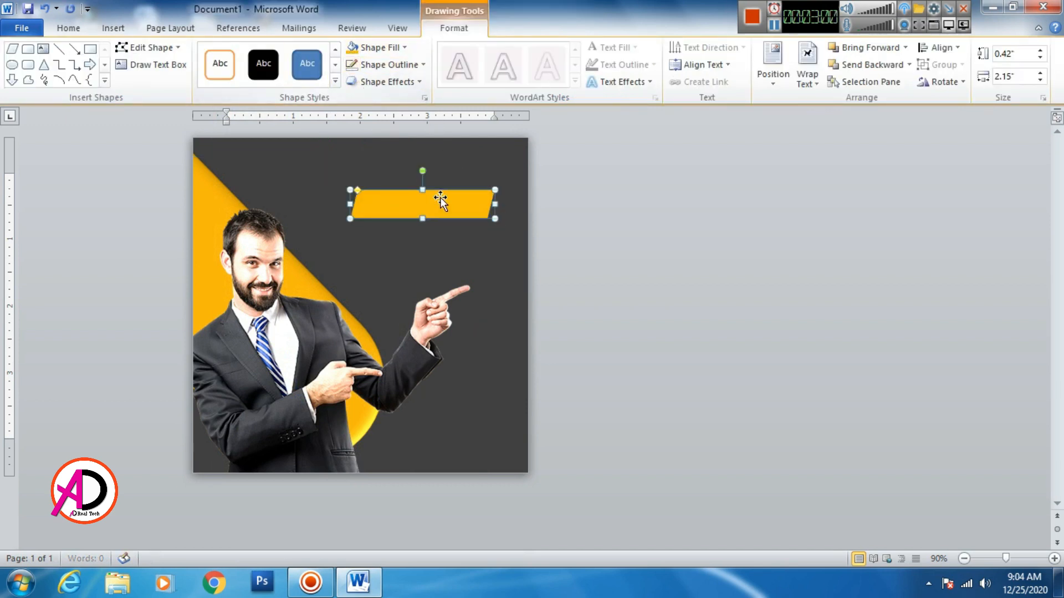
left_click_drag(440, 199, 440, 205)
left_click(687, 325)
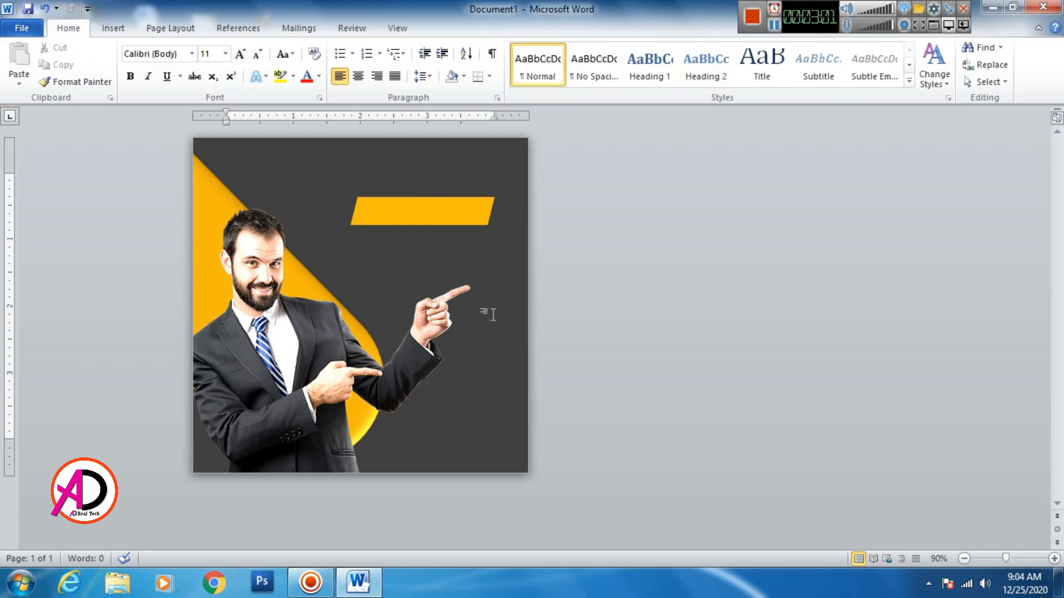
- Rotate the orange parallelogram slightly counterclockwise so its right end is raised
scroll(482, 309, "up", 4)
left_click(388, 253)
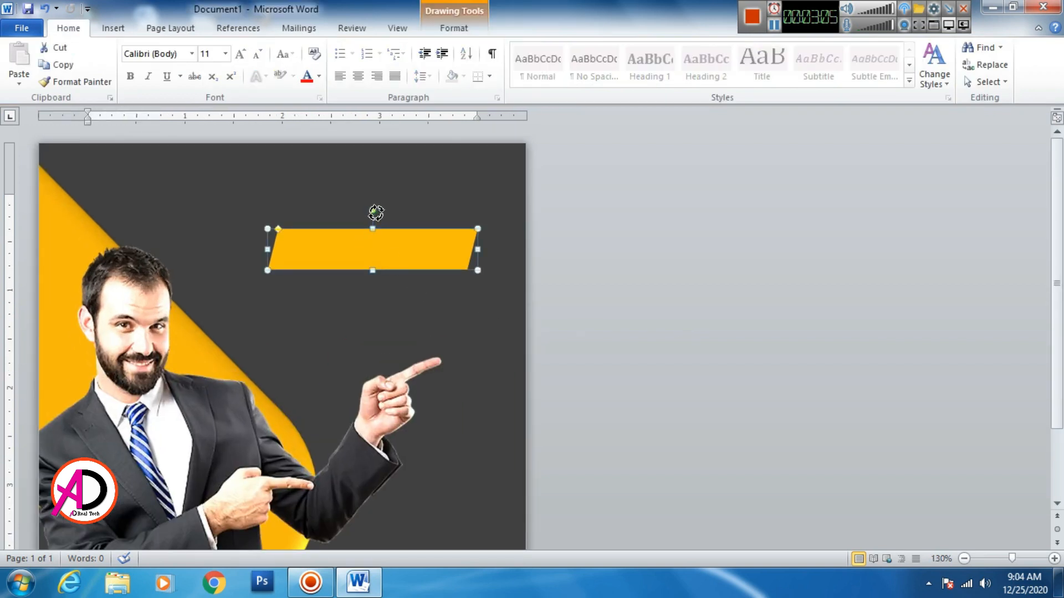
left_click_drag(376, 212, 371, 192)
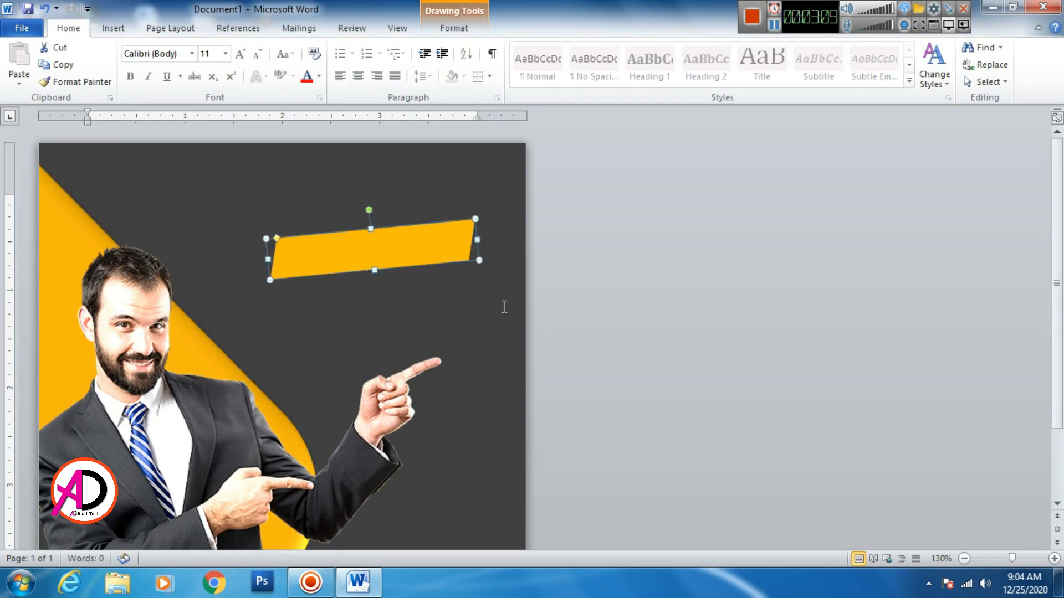
left_click(660, 356)
- Duplicate the tilted orange parallelogram and fill the copy with white
left_click(378, 248)
key("ctrl+c")
key("ctrl+v")
left_click(455, 29)
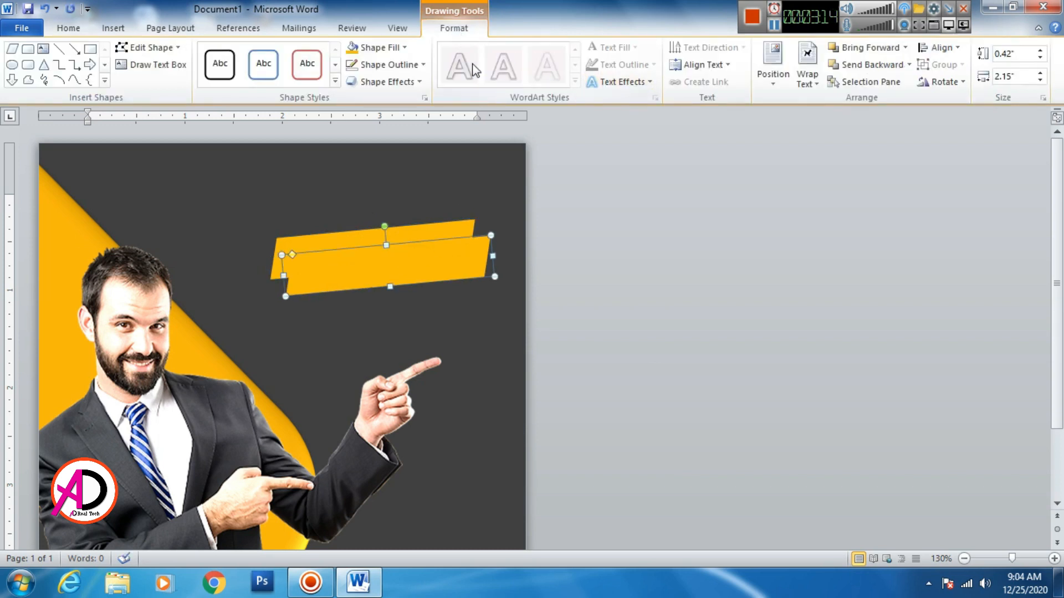
left_click(404, 48)
left_click(354, 78)
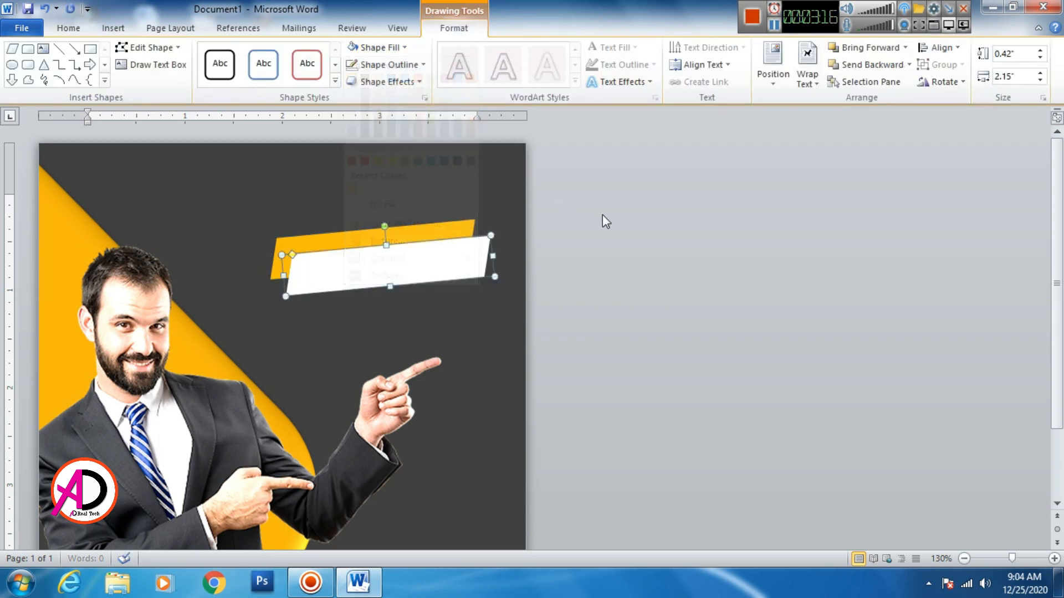
- Place the white parallelogram directly behind the orange one and rotate it back to horizontal so its corners stick out
left_click(871, 65)
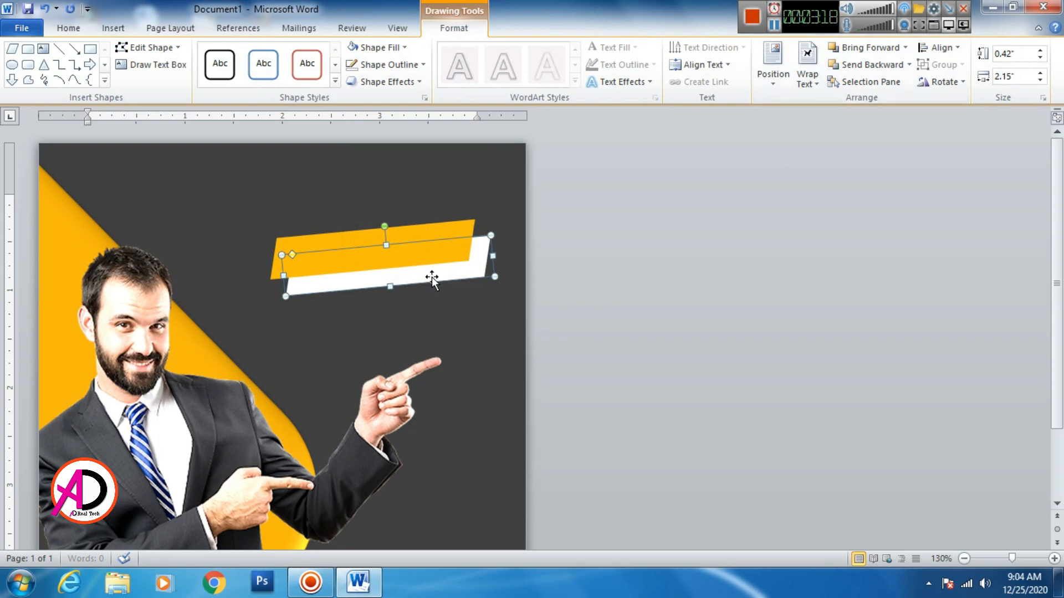
left_click_drag(432, 279, 414, 264)
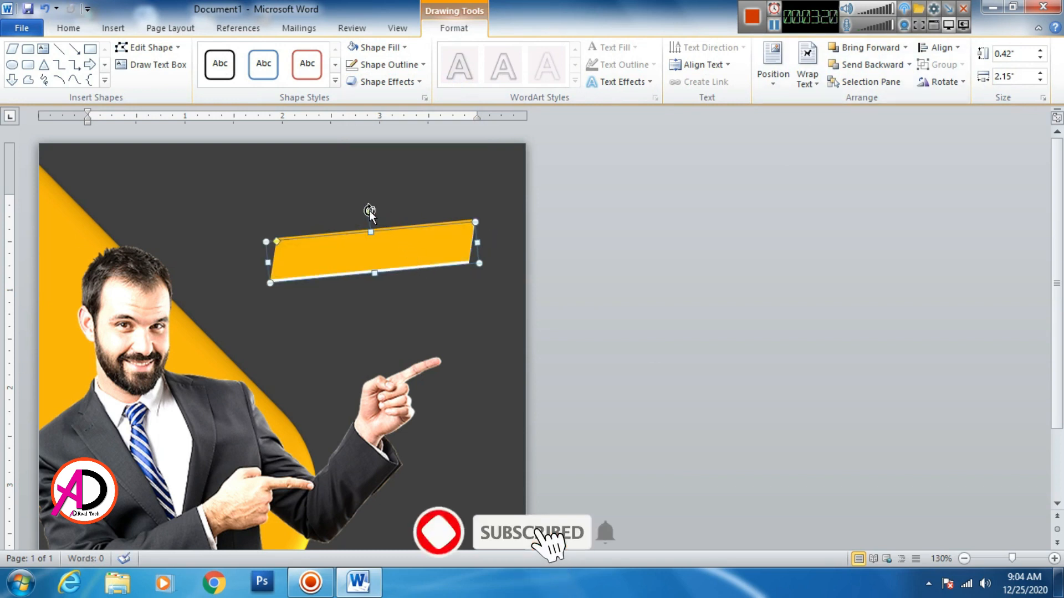
left_click_drag(369, 212, 373, 213)
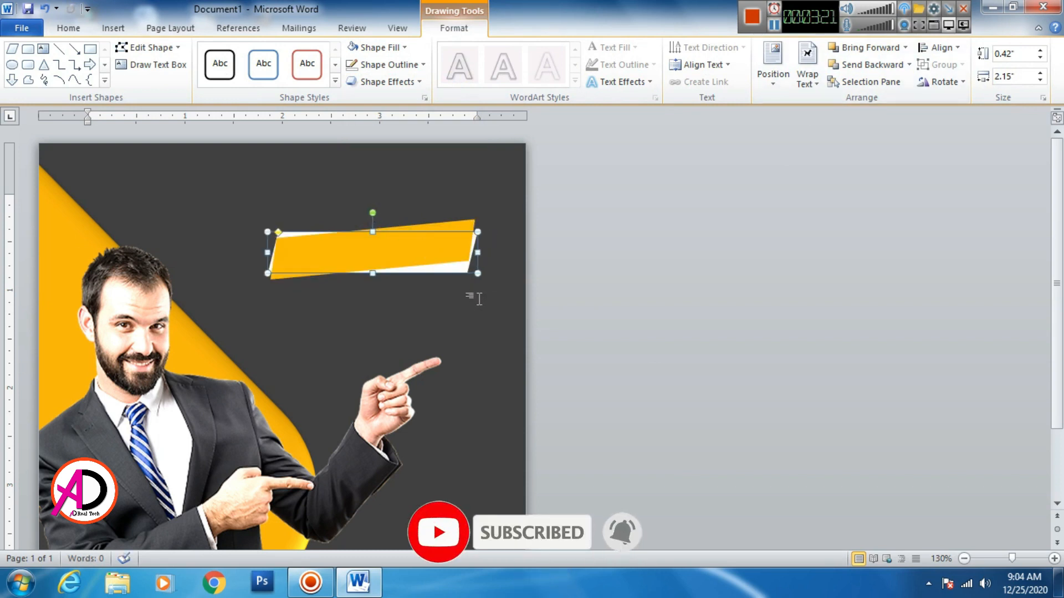
key("Up")
key("ctrl+Left")
key("ctrl+Down")
key("ctrl+Down")
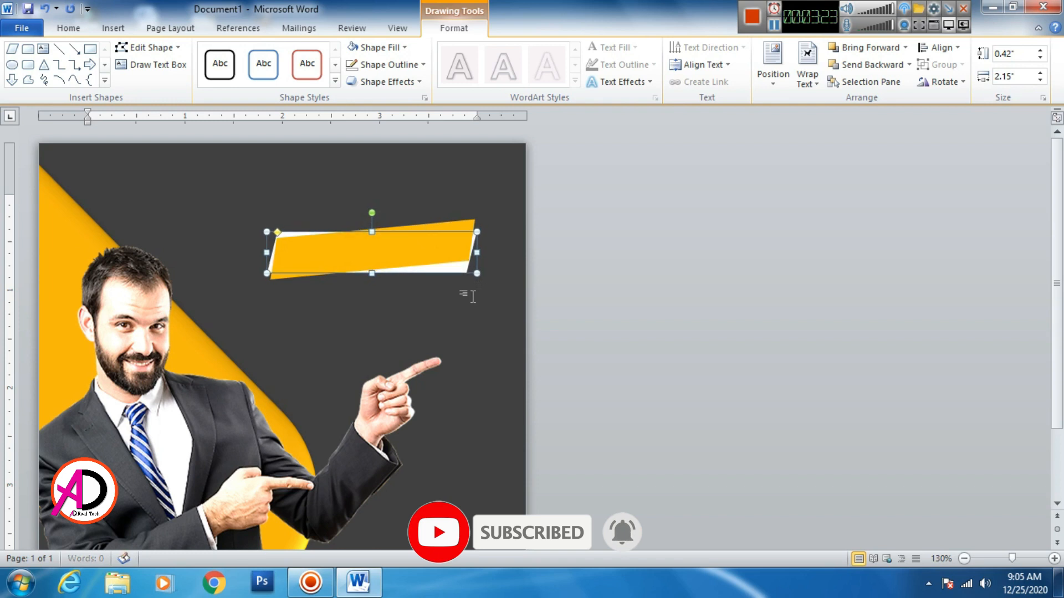
key("ctrl+Right")
key("ctrl+Right")
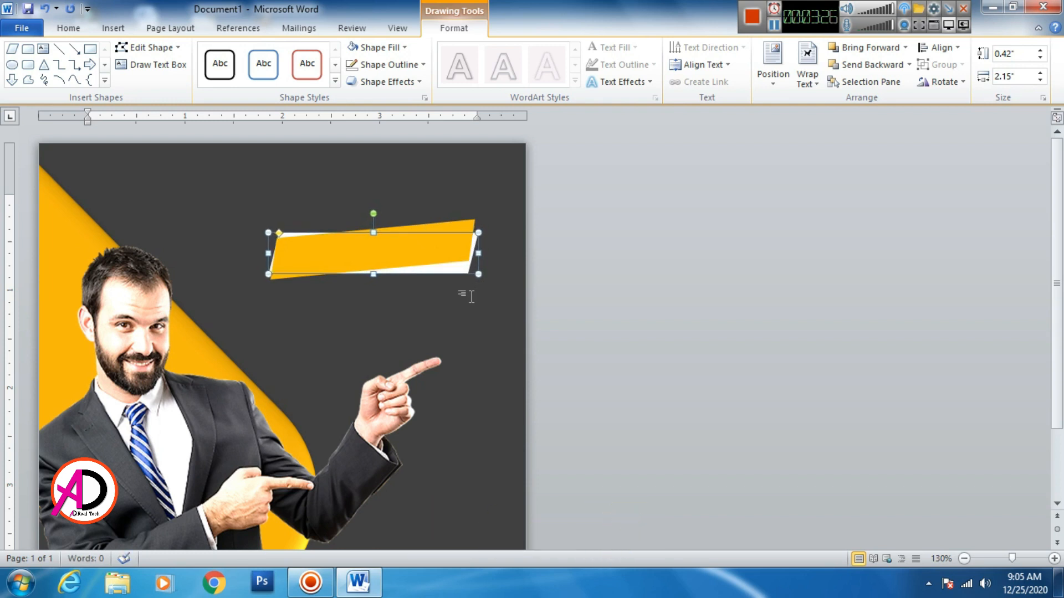
left_click(660, 302)
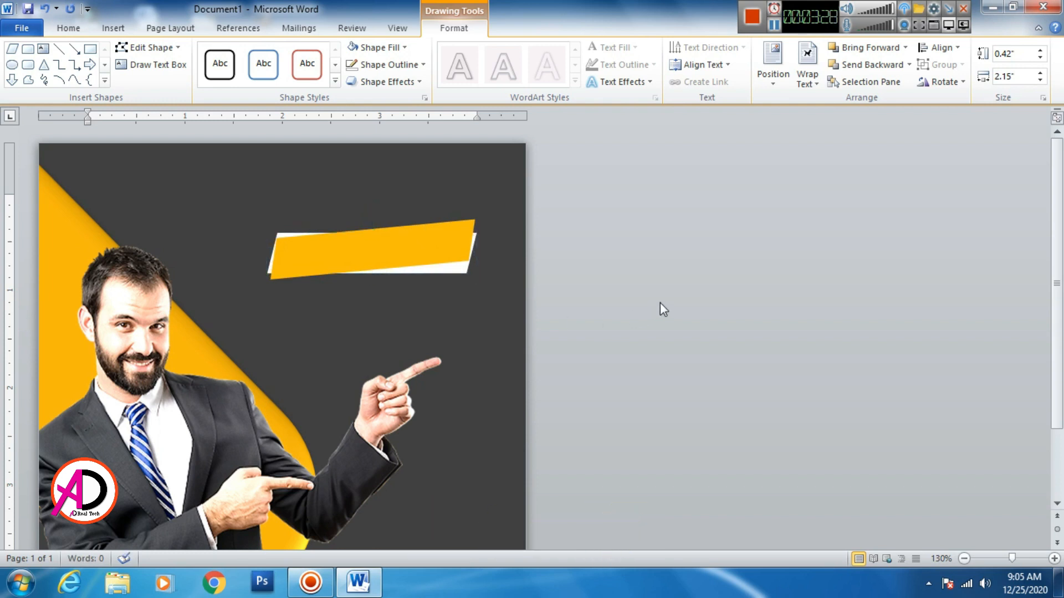
- Group the orange and white parallelograms into one banner
scroll(472, 333, "down", 5, "ctrl")
scroll(369, 330, "up", 4, "ctrl")
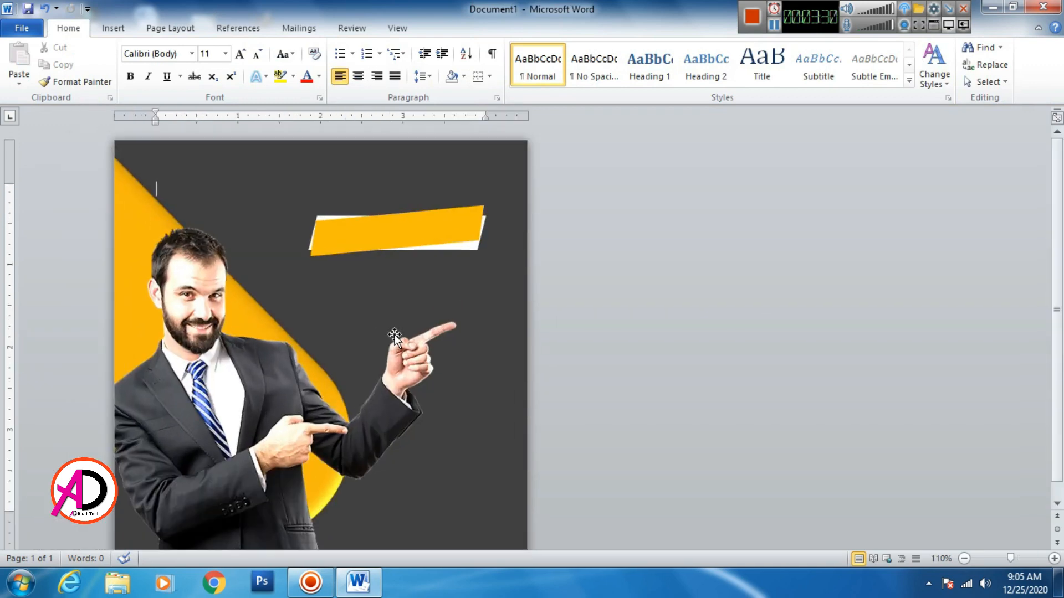
left_click(418, 231)
left_click_drag(418, 230, 321, 283)
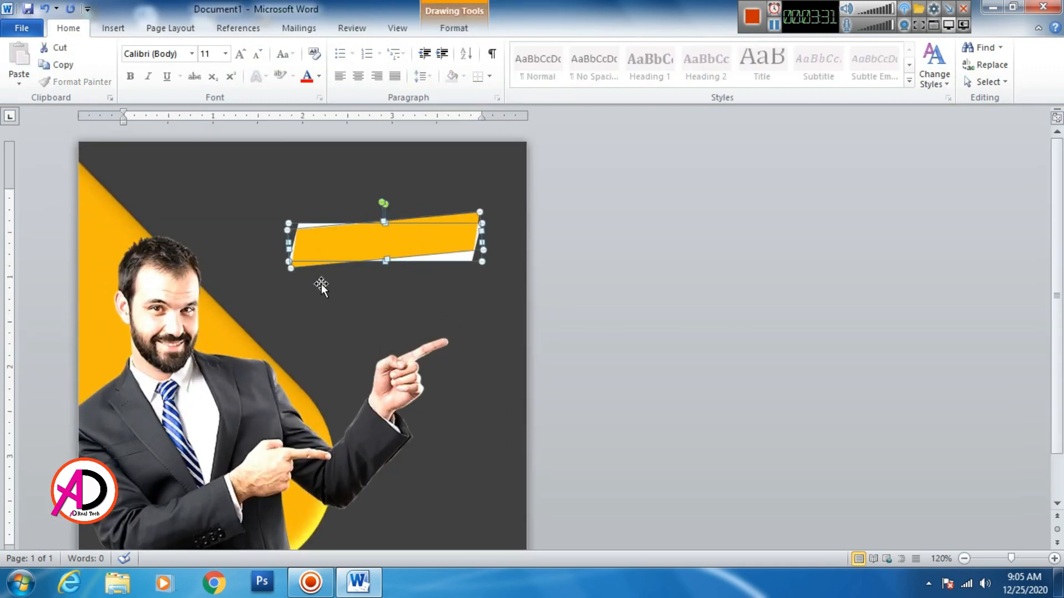
right_click(330, 236)
mouse_move(383, 320)
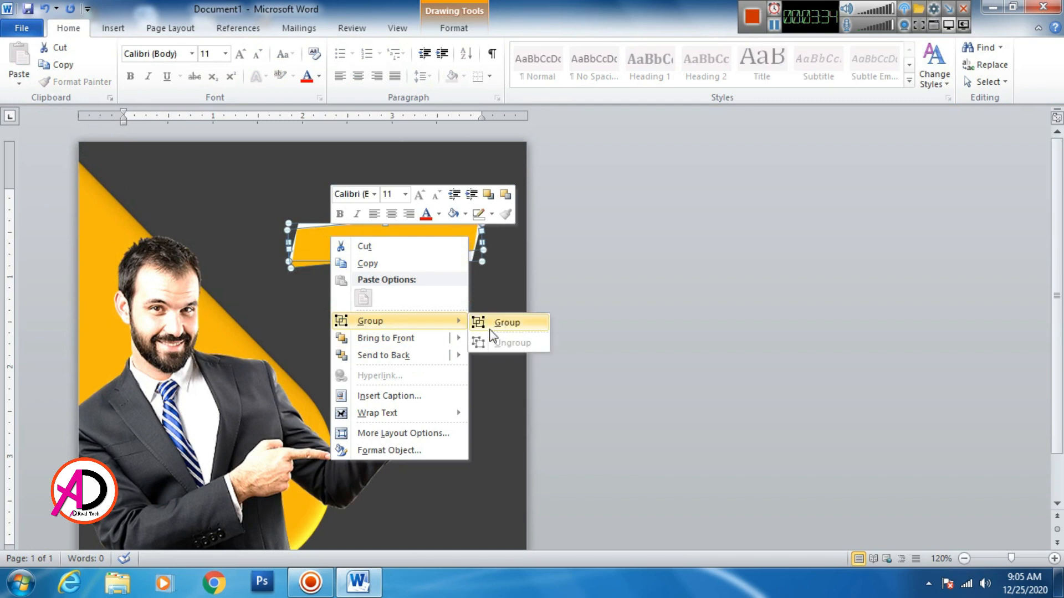
left_click(502, 322)
- Enlarge the grouped banner and position it in the page's upper right, above the man's pointing hand
left_click_drag(281, 267, 247, 268)
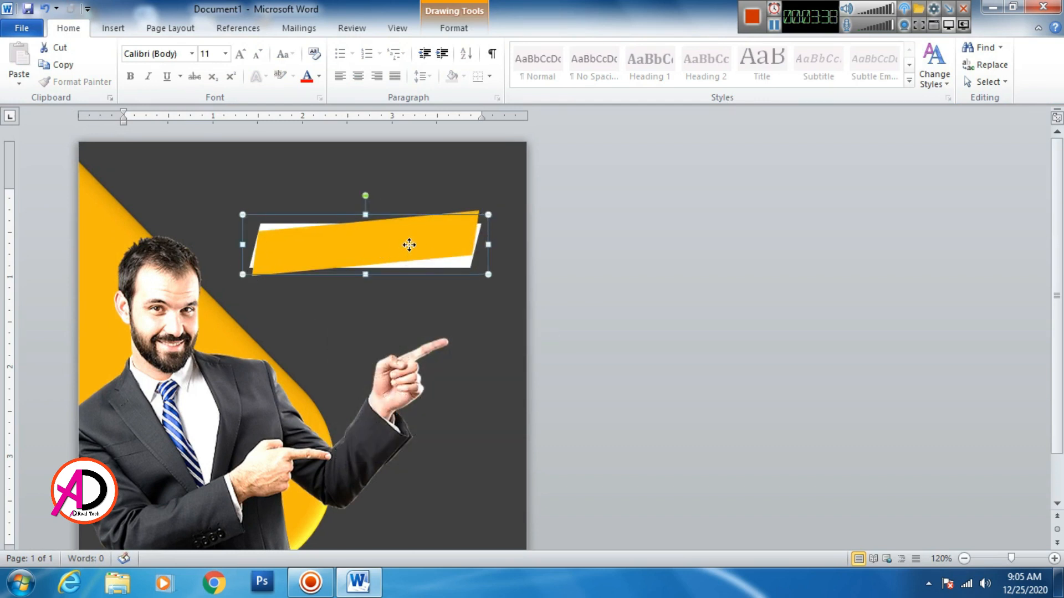
left_click_drag(408, 245, 434, 250)
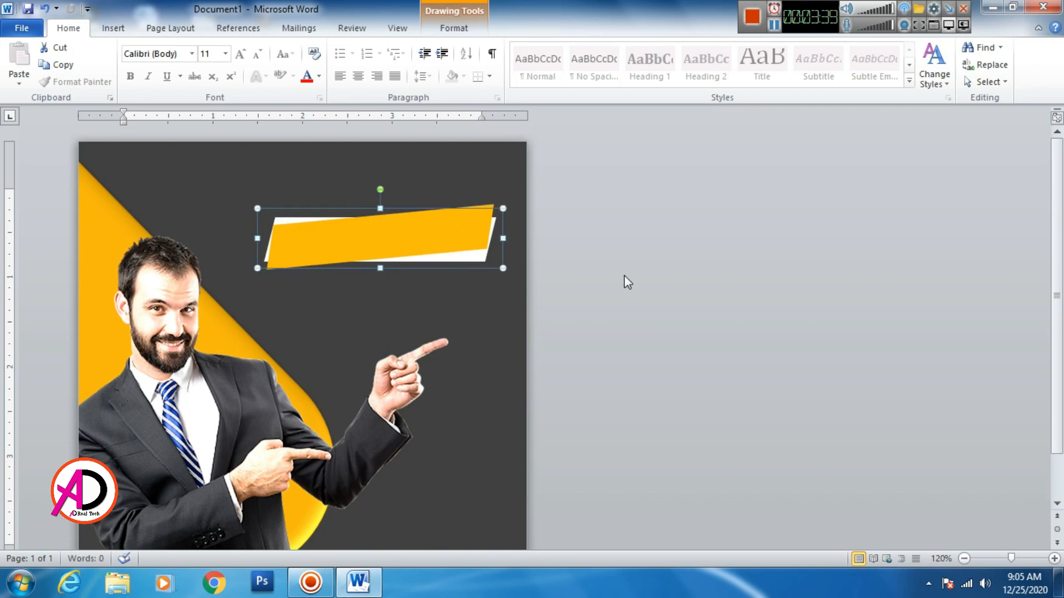
left_click(664, 318)
right_click(455, 253)
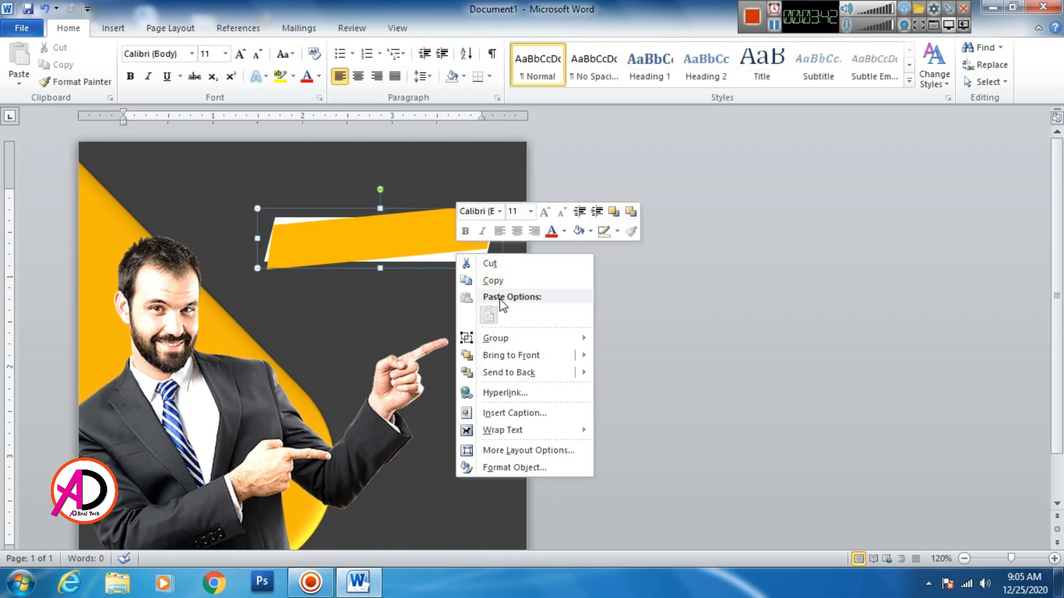
mouse_move(503, 339)
left_click(632, 360)
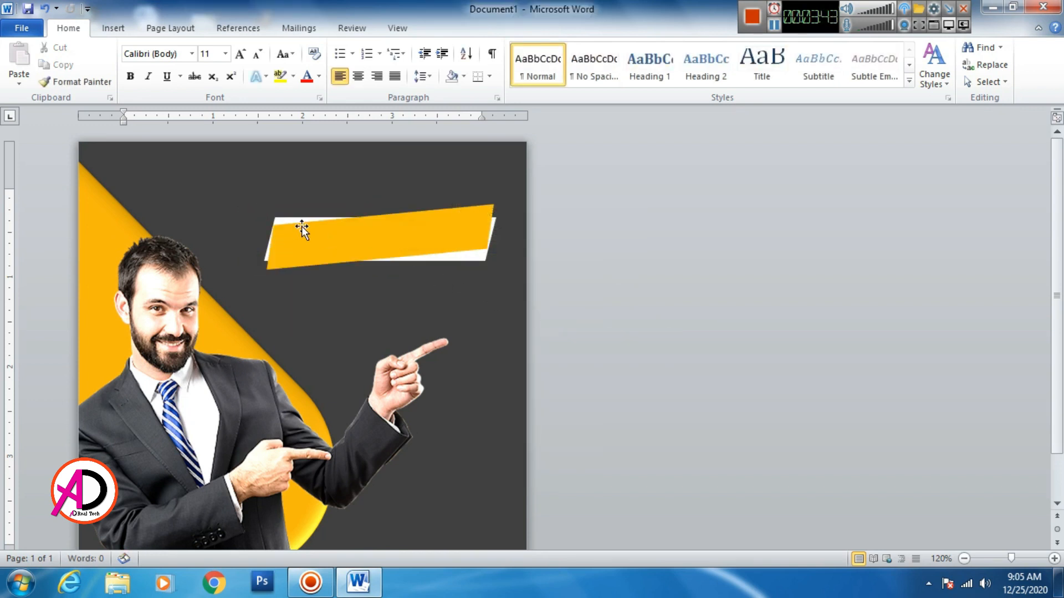
- Increase the slant of the white parallelogram inside the banner group, keeping its original height
left_click(291, 219)
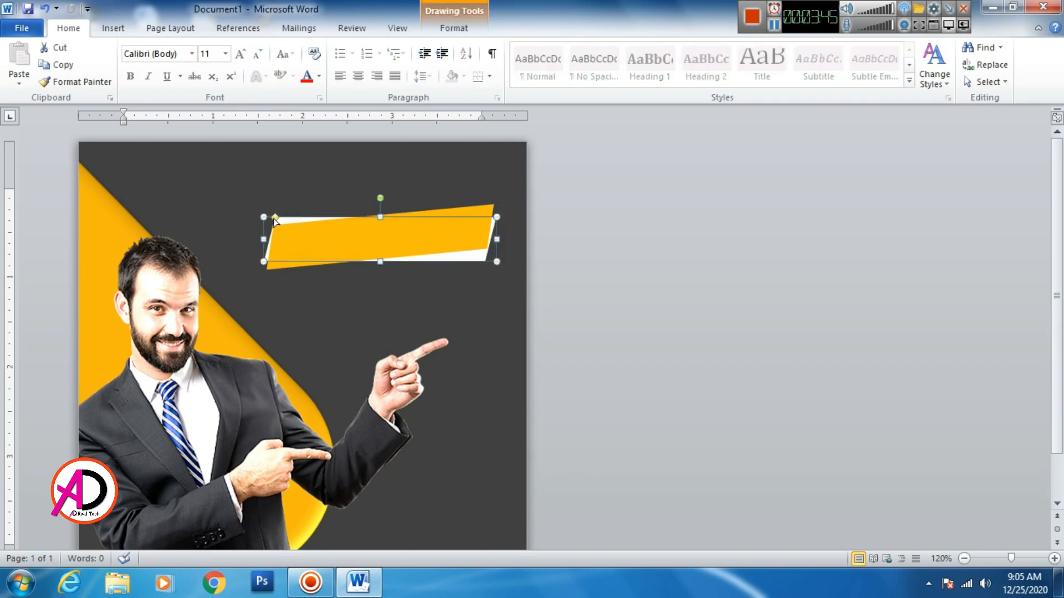
left_click_drag(274, 219, 294, 233)
key("ctrl+z")
left_click_drag(275, 218, 284, 219)
left_click_drag(380, 217, 382, 225)
key("ctrl+z")
left_click(705, 340)
left_click(467, 257)
left_click(703, 372)
- Insert a WordArt text box near the top of the page and apply the No Spacing style to its placeholder text
scroll(401, 299, "down", 4)
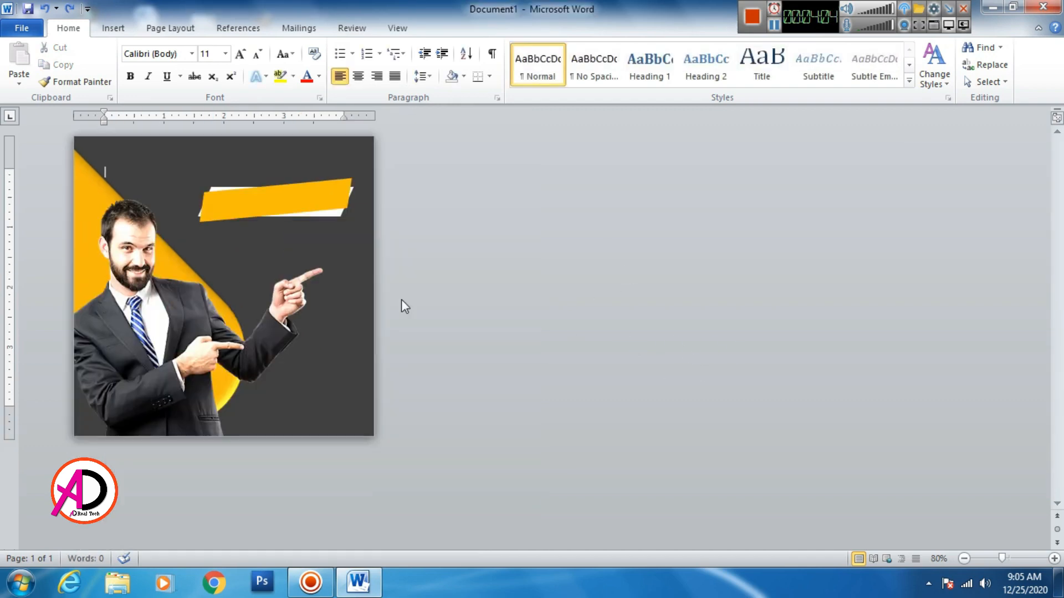
scroll(401, 300, "up", 5)
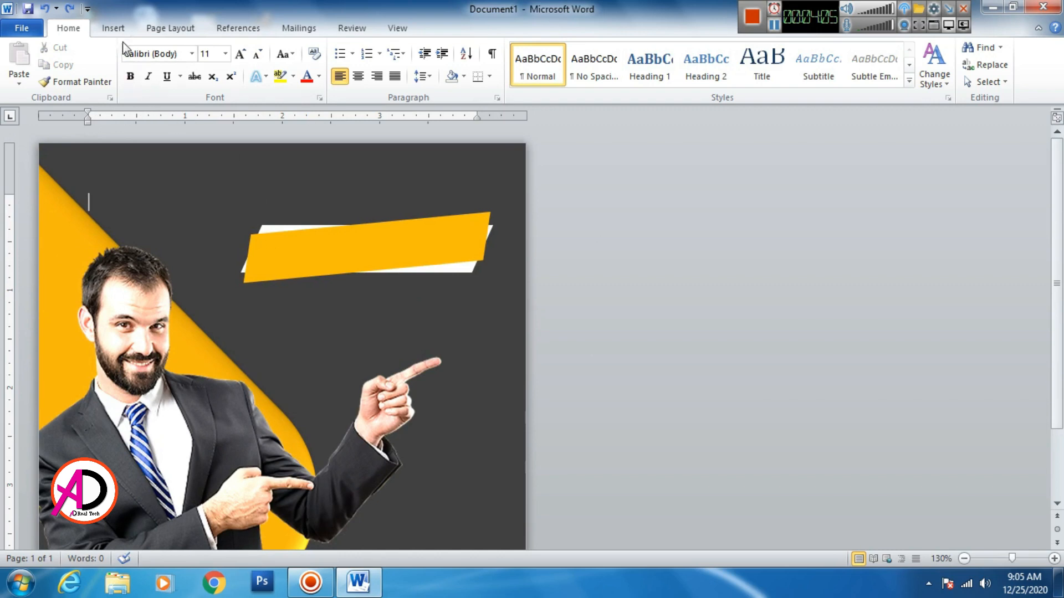
left_click(113, 28)
left_click(731, 66)
left_click(741, 159)
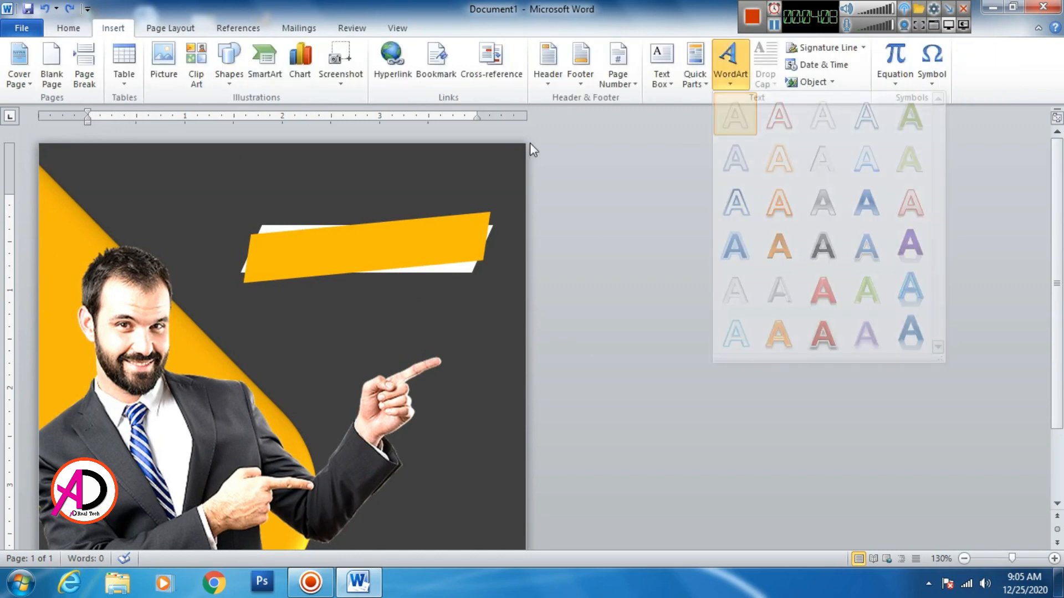
left_click(68, 28)
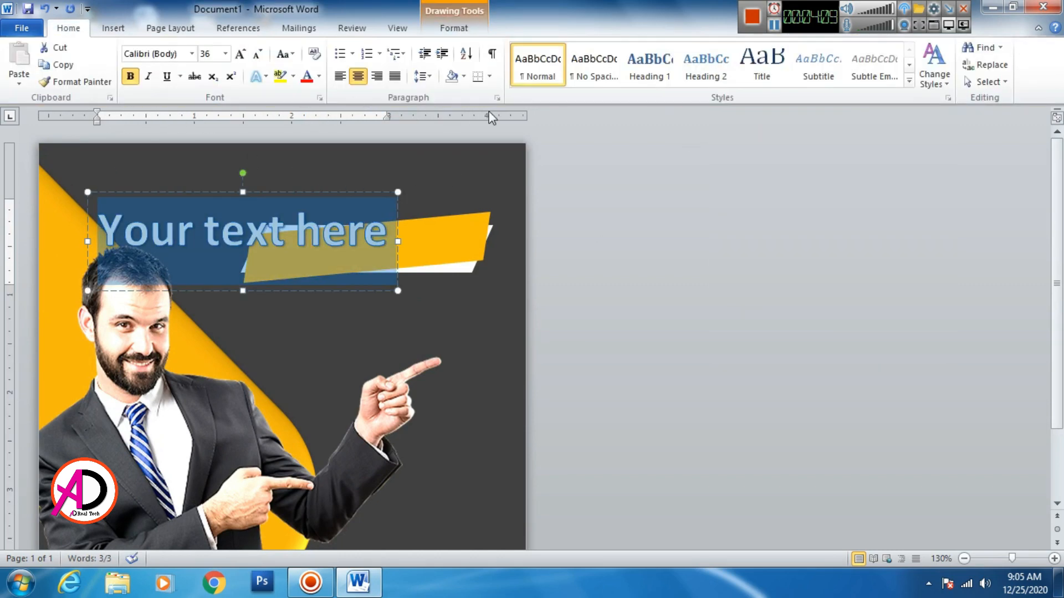
left_click(593, 66)
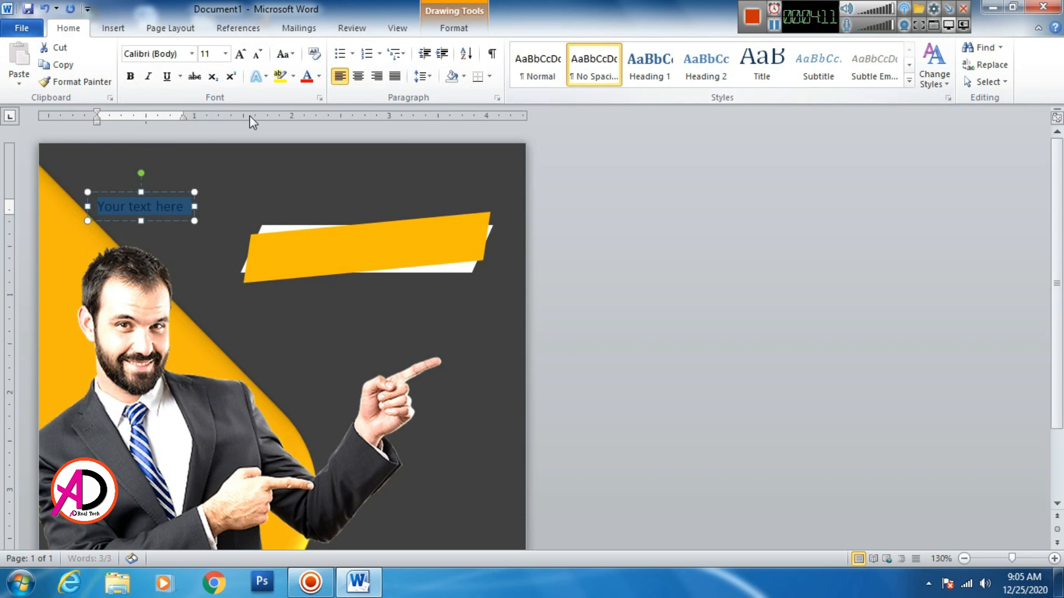
- Make the placeholder text white and bold, and move its box onto the dark area just above the banner's left part
left_click(319, 76)
left_click(306, 126)
left_click_drag(188, 200, 332, 192)
left_click(131, 77)
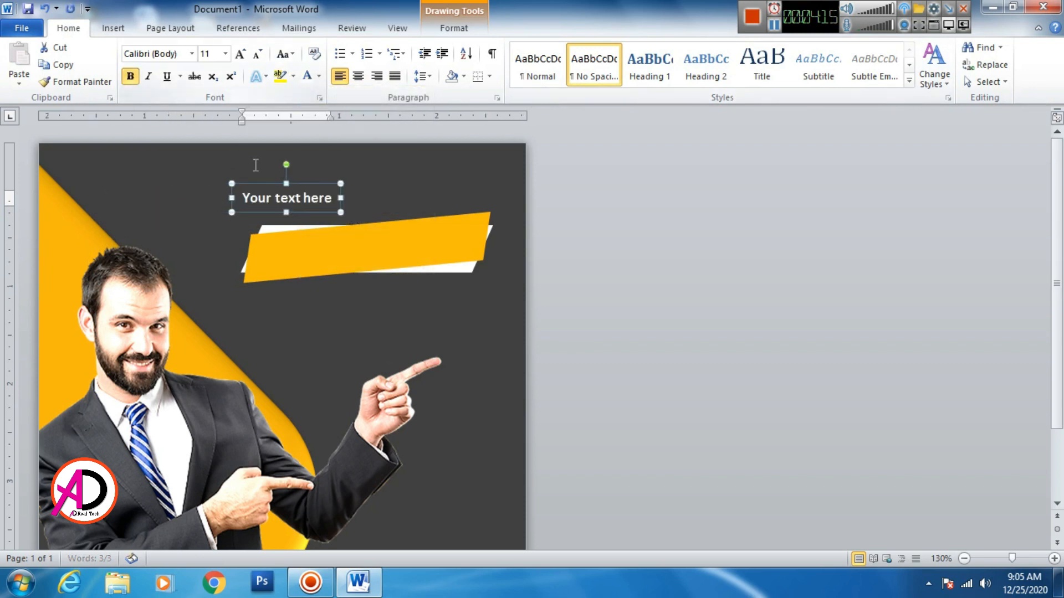
- Replace the placeholder text with "WE PROVIDE"
triple_click(281, 199)
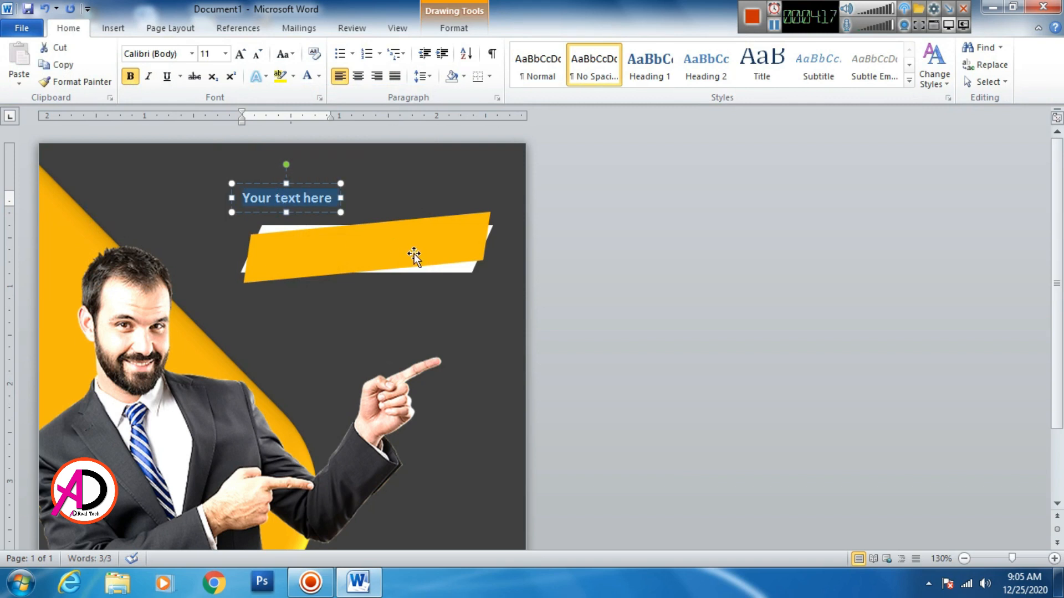
type("WE")
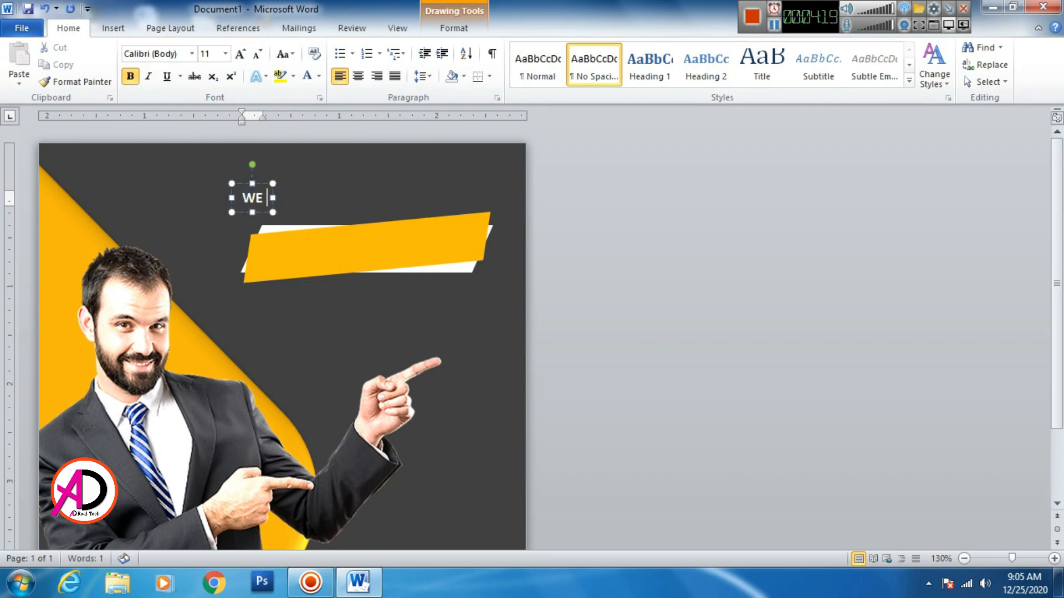
type(" PRO")
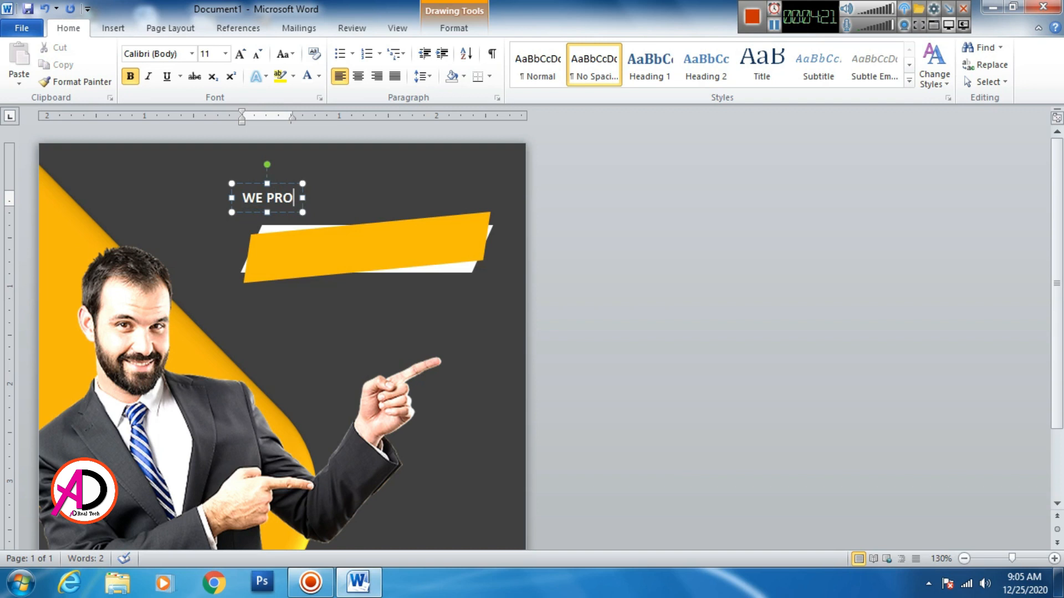
type("VIDE")
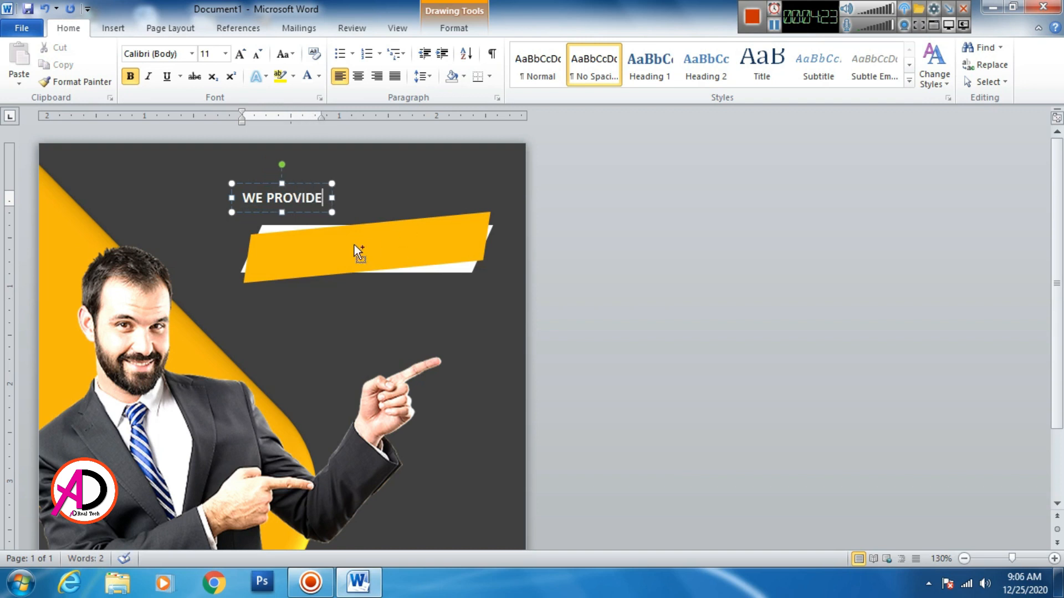
- Italicize the WE PROVIDE text and rotate its box slightly counterclockwise to match the orange parallelogram's slope
key("ctrl+a")
left_click(148, 76)
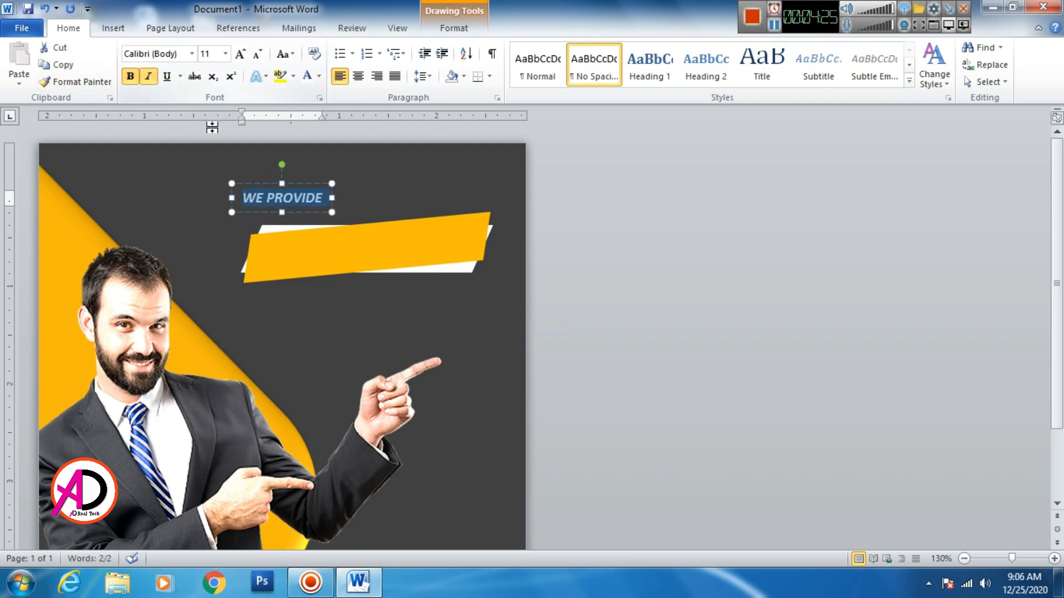
left_click_drag(282, 165, 278, 164)
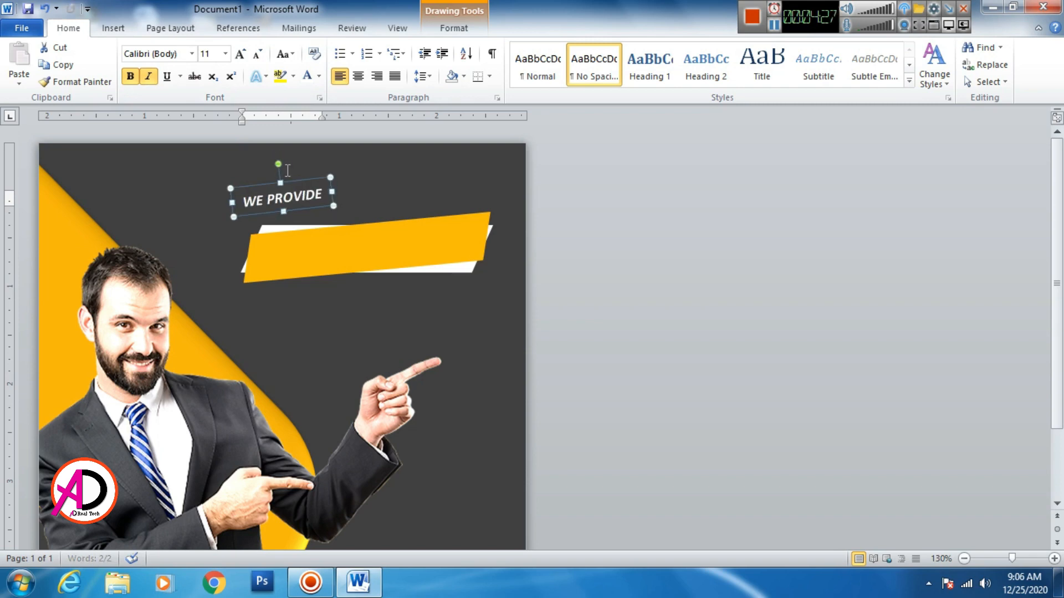
left_click(292, 179)
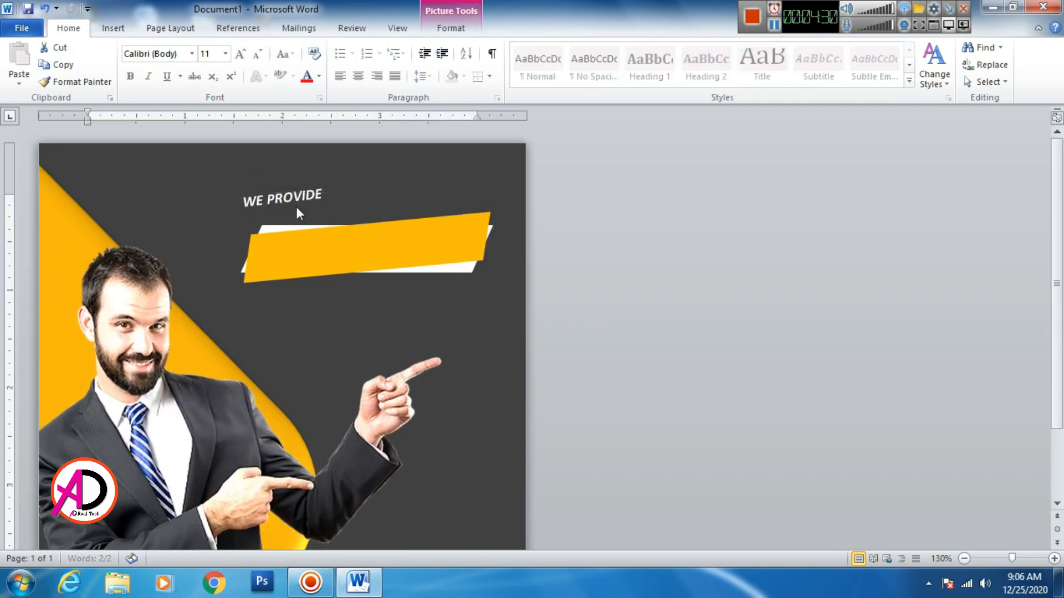
- Move the WE PROVIDE box closer to the banner and set its font size to 16
left_click(289, 200)
left_click_drag(302, 180, 347, 196)
triple_click(346, 214)
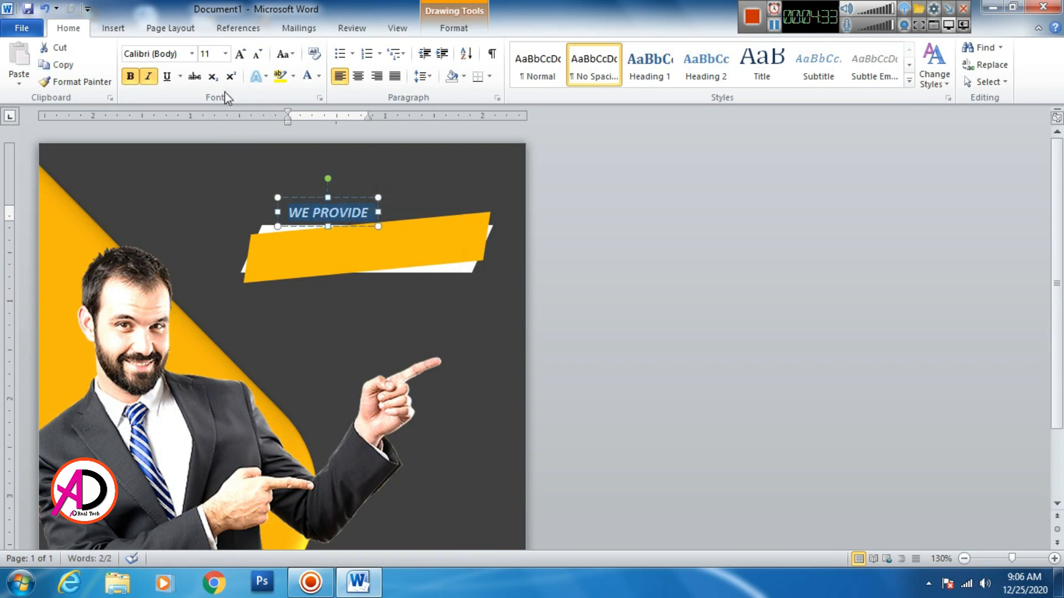
left_click(240, 54)
left_click(240, 54)
left_click(240, 53)
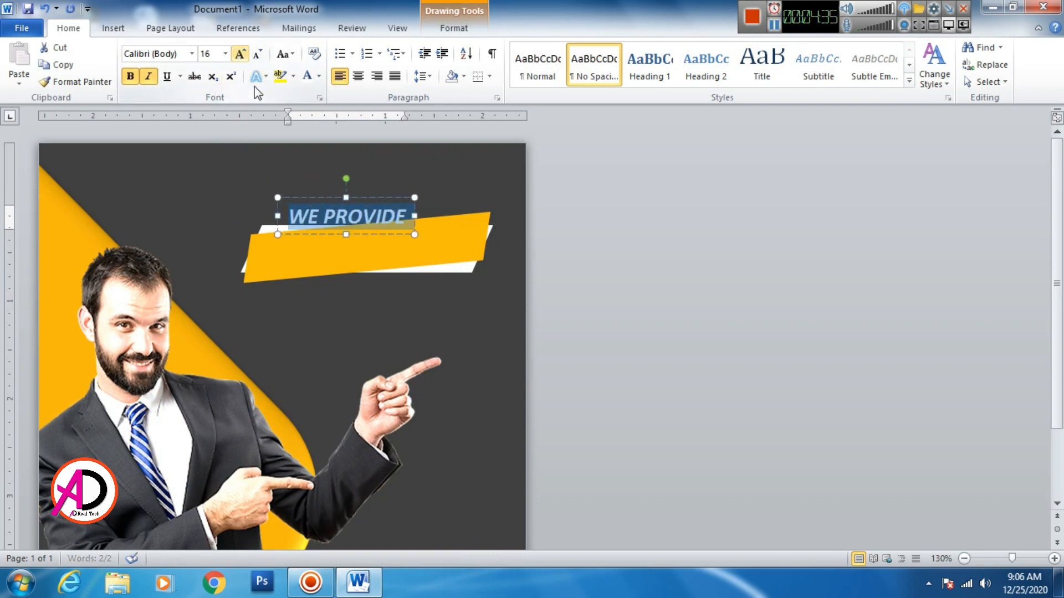
- Position the WE PROVIDE text directly above the right half of the orange parallelogram's sloping top edge
left_click(655, 264)
left_click(369, 214)
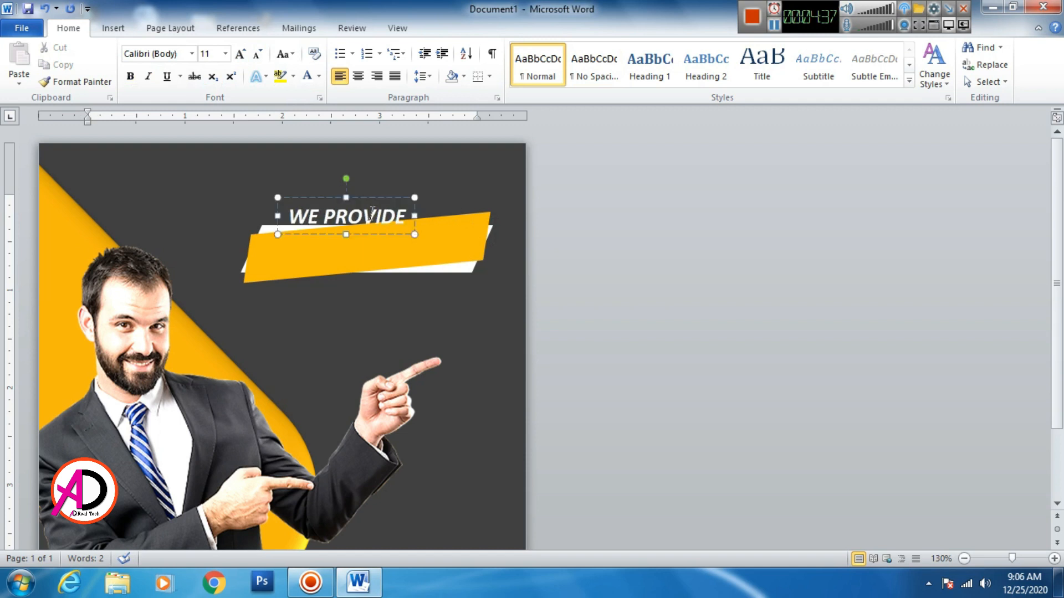
left_click_drag(374, 200, 383, 189)
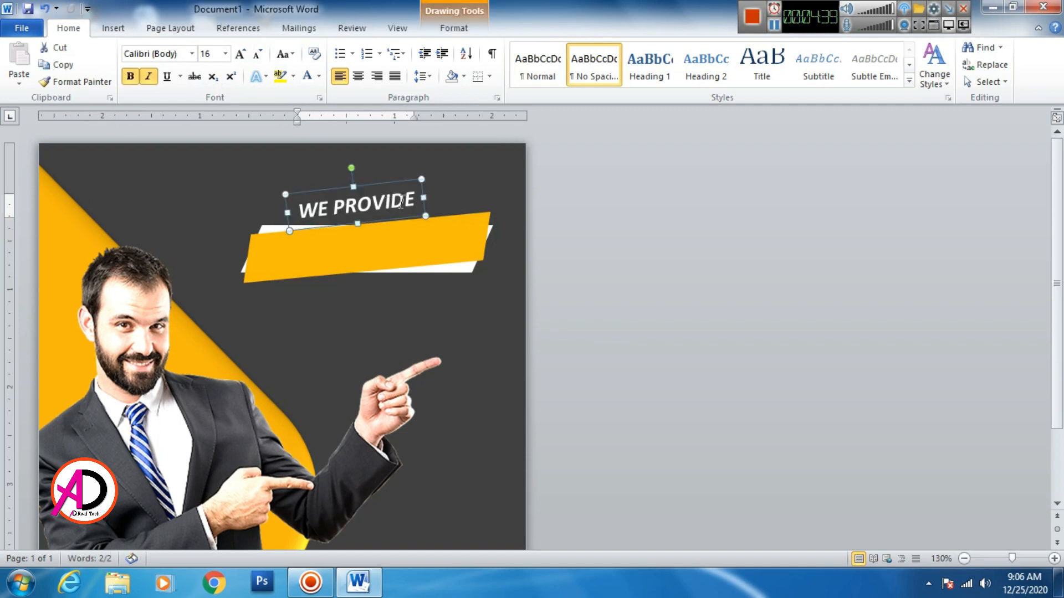
key("ctrl+Right")
key("ctrl+Right")
key("ctrl+Right")
key("ctrl+Right")
key("ctrl+Right")
key("ctrl+Right")
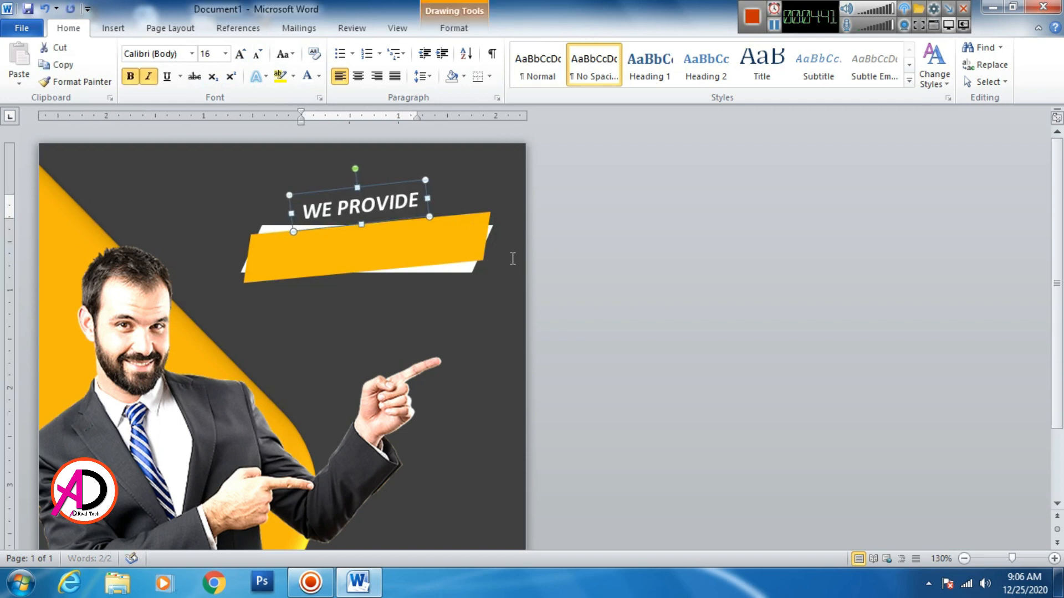
key("ctrl+Down")
key("ctrl+Down")
key("ctrl+Down")
key("ctrl+Down")
key("ctrl+Down")
key("ctrl+Down")
key("ctrl+Right")
key("ctrl+Right")
key("ctrl+Right")
key("ctrl+Right")
key("ctrl+Right")
key("ctrl+Right")
key("ctrl+Right")
key("ctrl+Right")
key("ctrl+Right")
key("ctrl+Right")
key("ctrl+Right")
key("ctrl+Right")
key("ctrl+Right")
key("ctrl+Right")
key("ctrl+Right")
key("ctrl+Right")
key("ctrl+Right")
key("ctrl+Right")
key("ctrl+Right")
key("ctrl+Right")
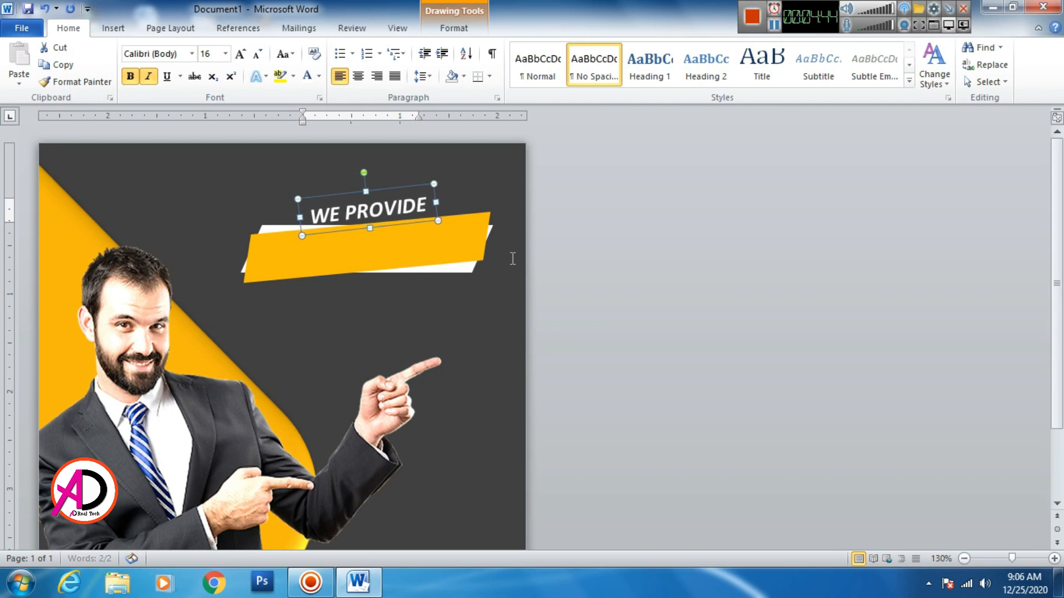
key("ctrl+Right")
key("ctrl+Right")
key("ctrl+Right")
key("ctrl+Right")
key("ctrl+Right")
key("ctrl+Right")
key("ctrl+Right")
key("ctrl+Right")
key("ctrl+Right")
key("ctrl+Right")
key("ctrl+Right")
key("ctrl+Right")
key("ctrl+Right")
key("ctrl+Right")
key("ctrl+Right")
key("ctrl+Right")
key("ctrl+Right")
key("ctrl+Right")
key("ctrl+Right")
key("ctrl+Right")
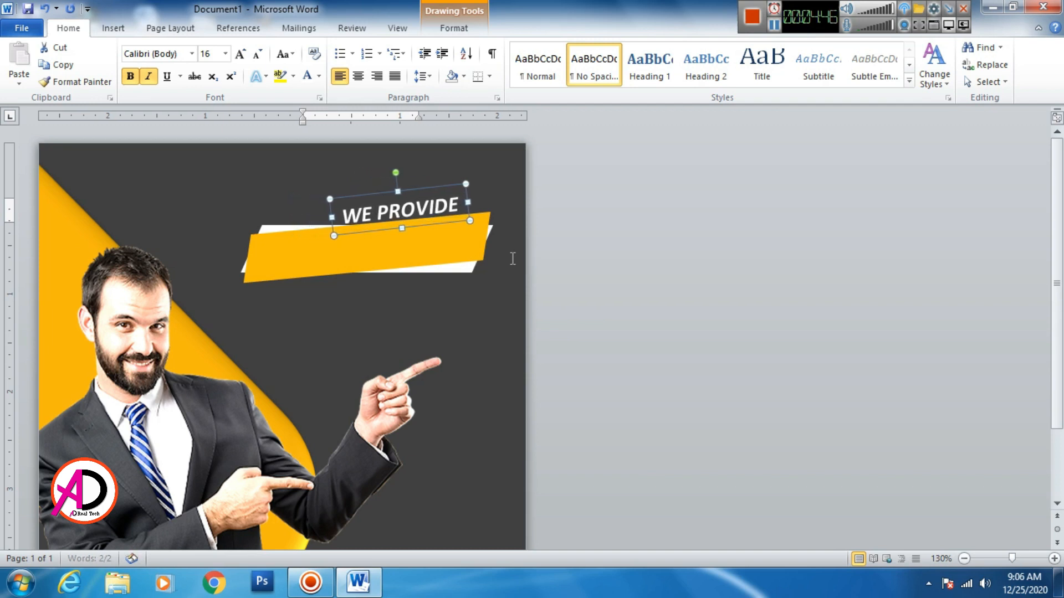
key("ctrl+Right")
key("ctrl+Right")
key("ctrl+Right")
key("ctrl+Right")
key("ctrl+Right")
key("ctrl+Up")
key("ctrl+Up")
key("ctrl+Up")
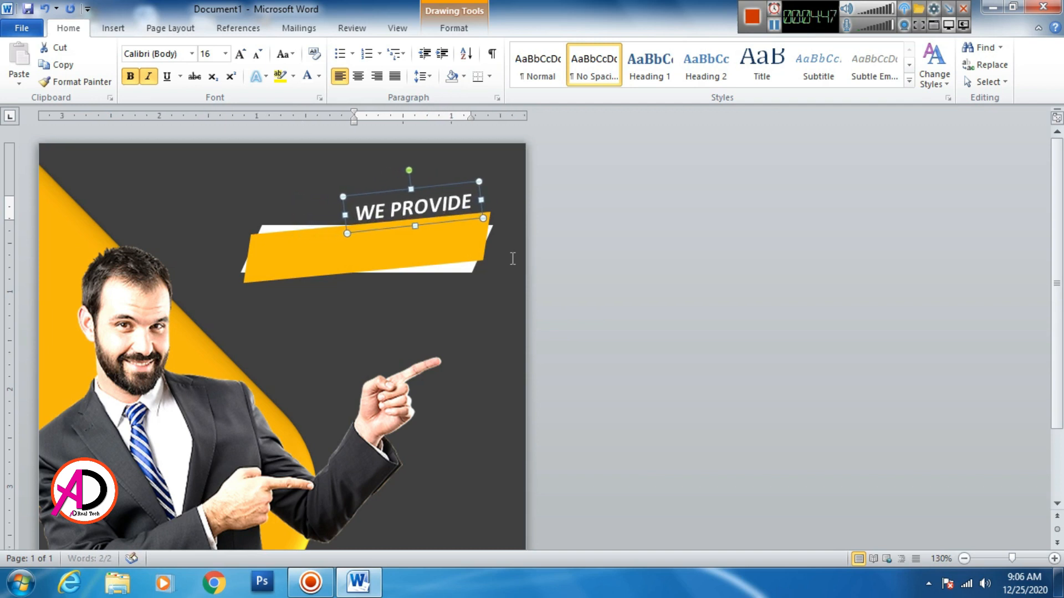
left_click(743, 397)
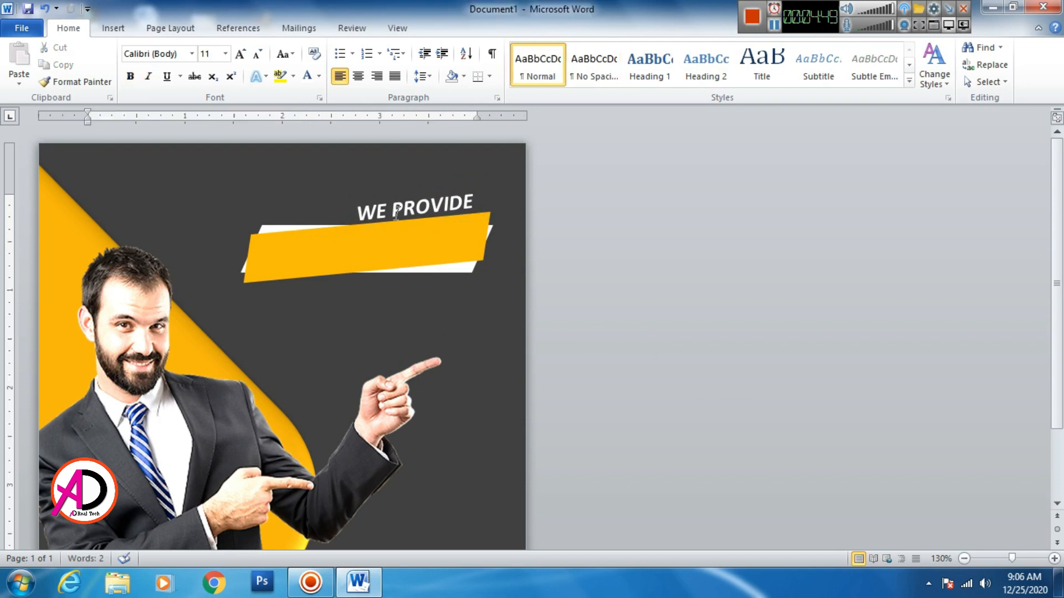
- Duplicate the WE PROVIDE text box and place the copy inside the orange parallelogram
left_click(434, 194)
left_click(437, 191)
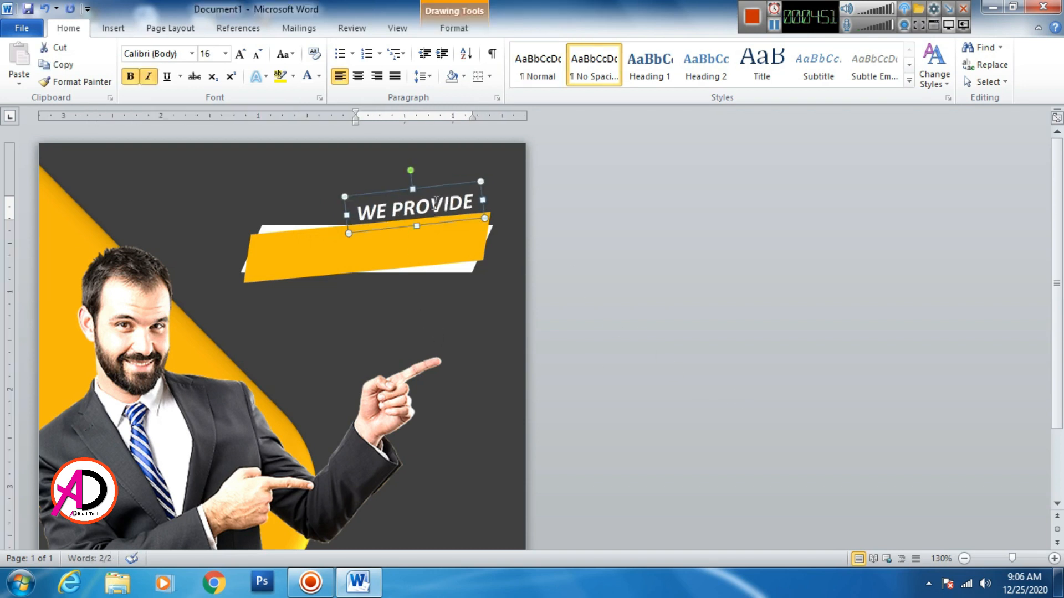
key("ctrl+d")
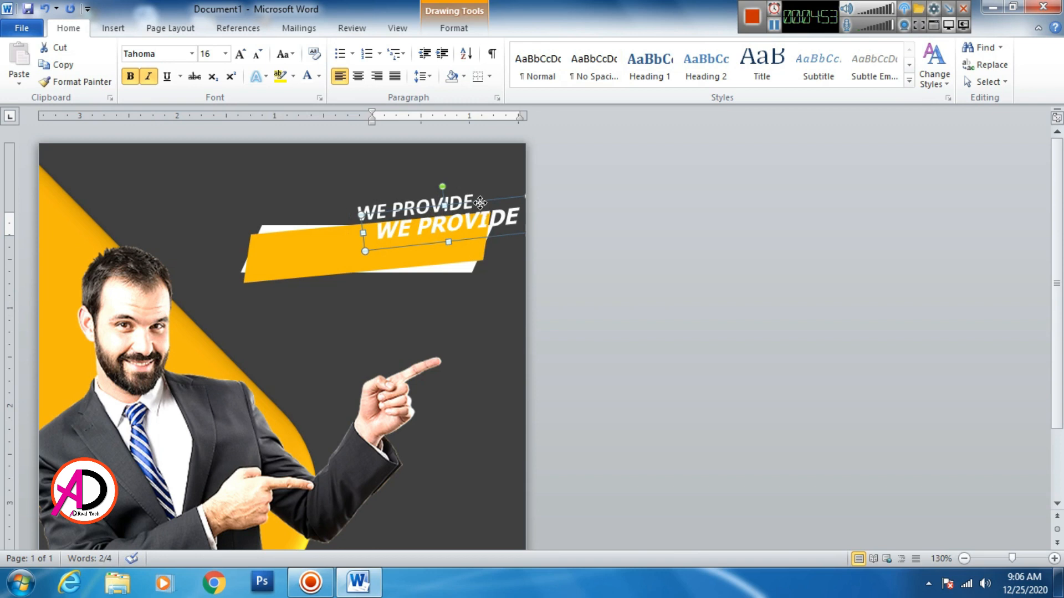
left_click_drag(480, 202, 391, 231)
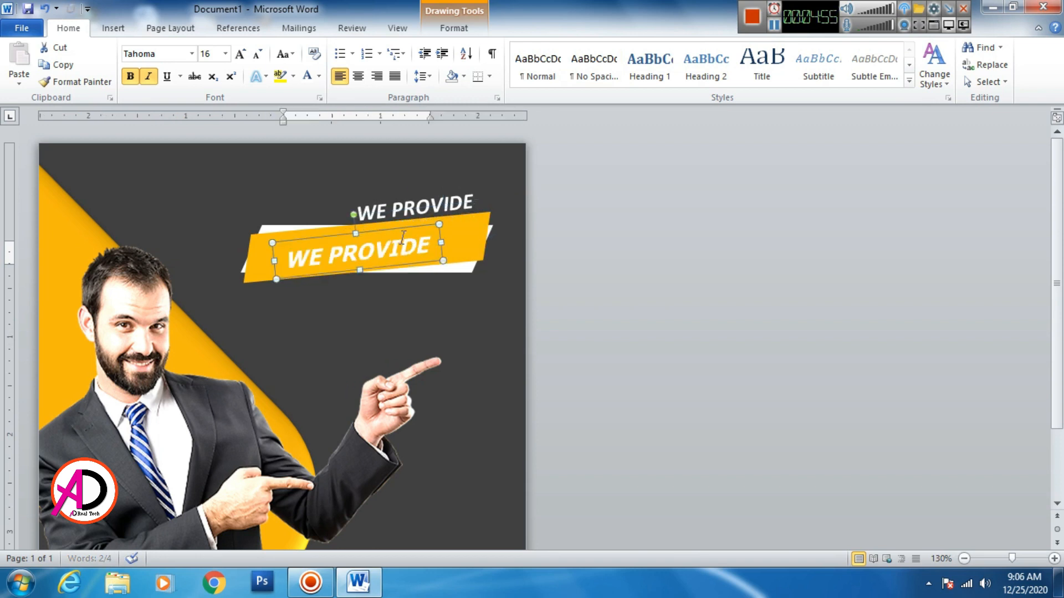
key("ctrl+Up")
key("ctrl+Up")
key("ctrl+Up")
key("ctrl+Up")
key("ctrl+Up")
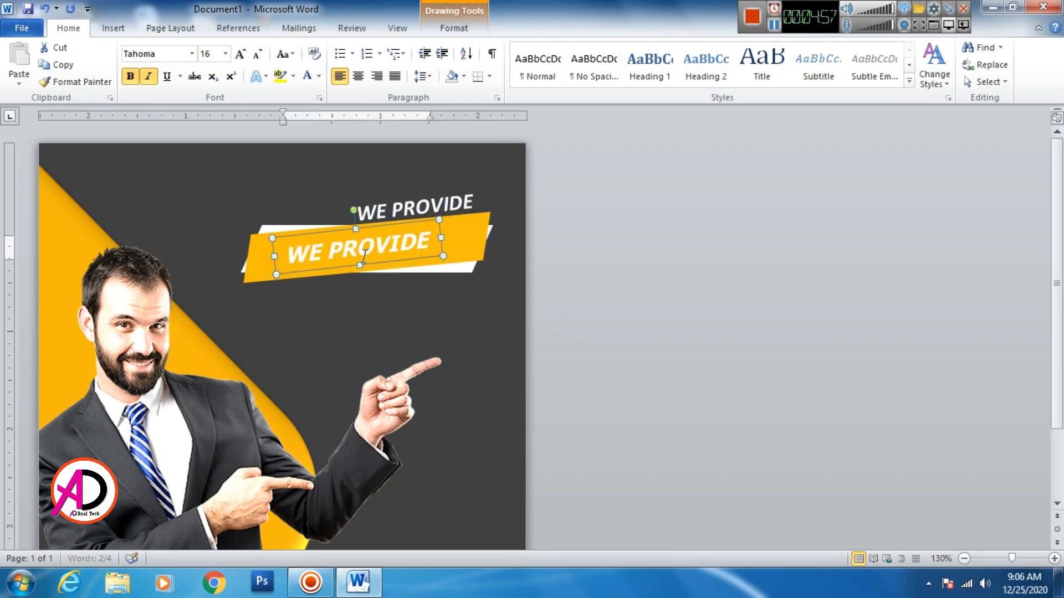
- Replace the copied text on the banner with "CREATIVE"
triple_click(365, 256)
type("C")
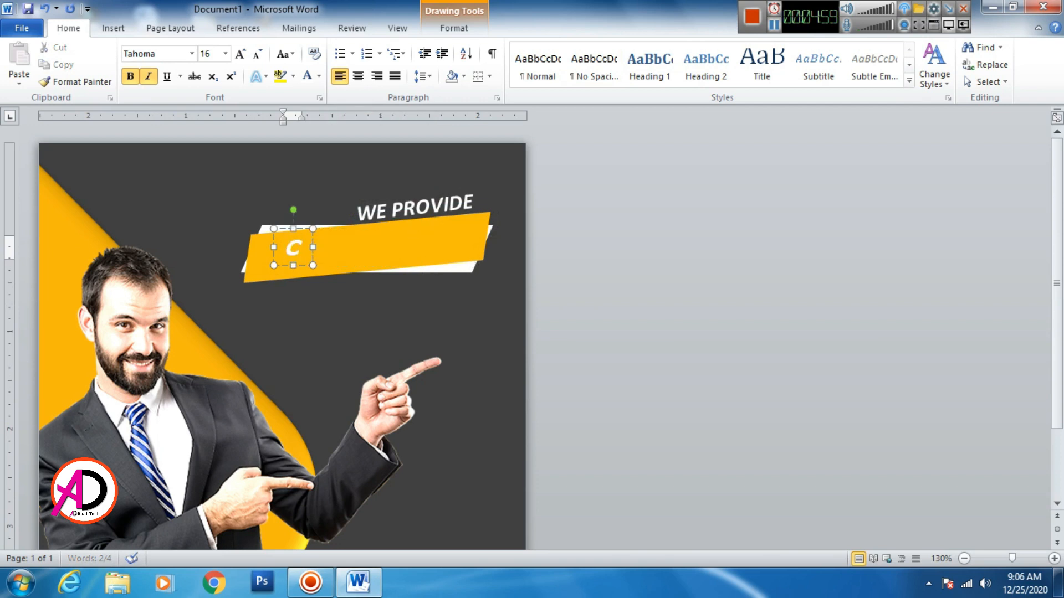
type("REATIVE")
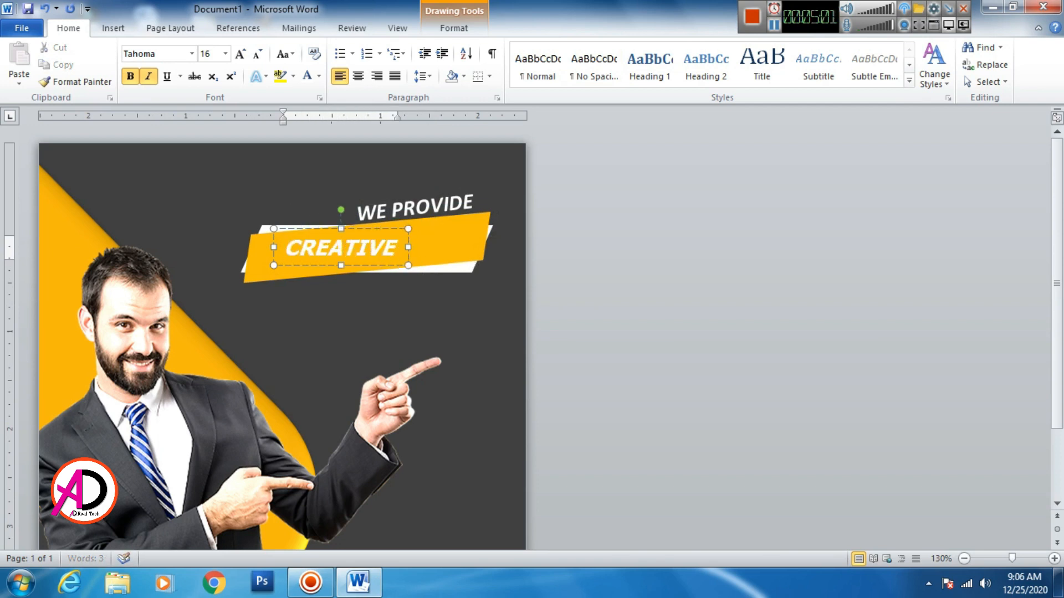
- Enlarge the CREATIVE text on the banner to font size 26
double_click(345, 245)
left_click(243, 58)
left_click(244, 57)
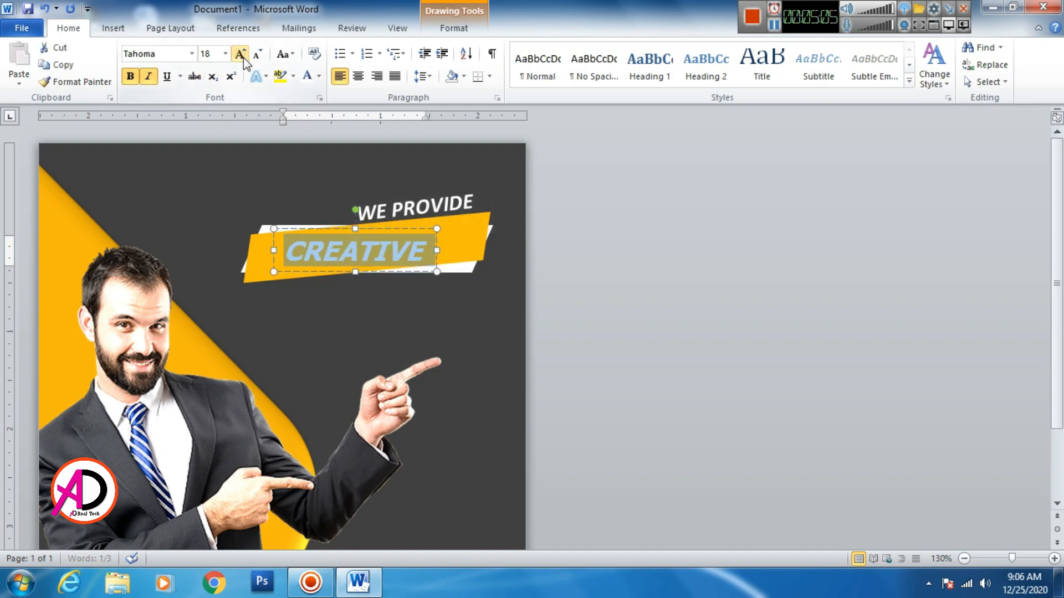
left_click(244, 58)
left_click(244, 57)
left_click(244, 57)
- Shift the CREATIVE text up and left on the banner and set its font size to 28
left_click(717, 368)
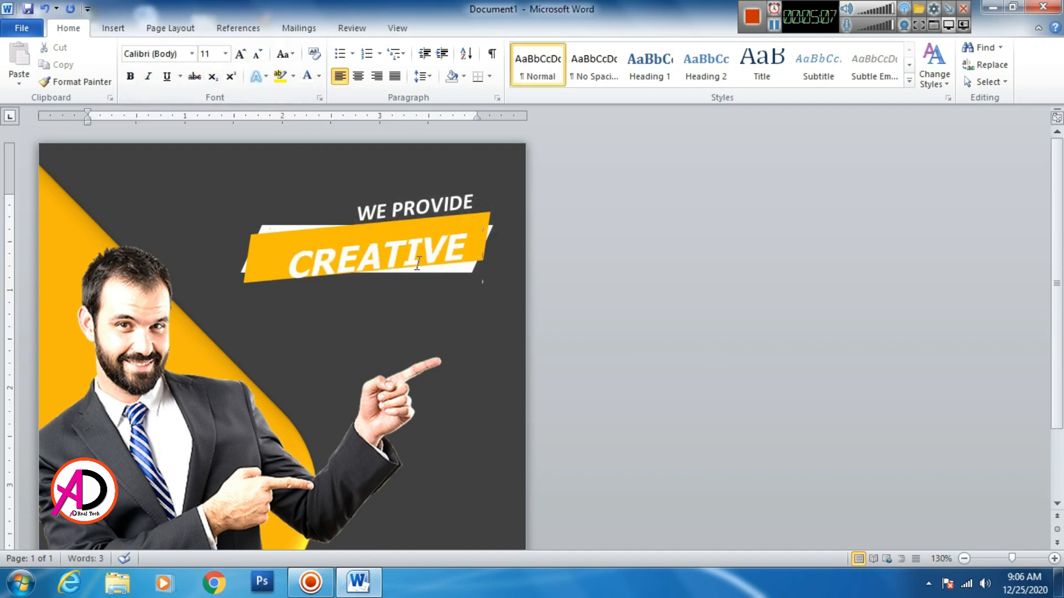
left_click(405, 245)
left_click_drag(376, 209, 361, 201)
triple_click(400, 243)
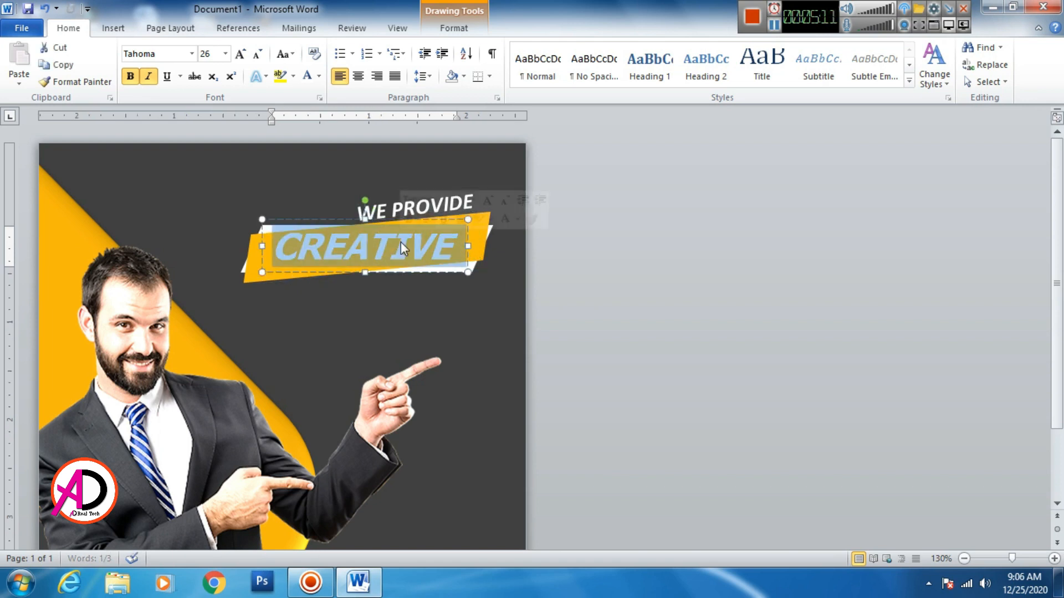
left_click(240, 54)
left_click(618, 345)
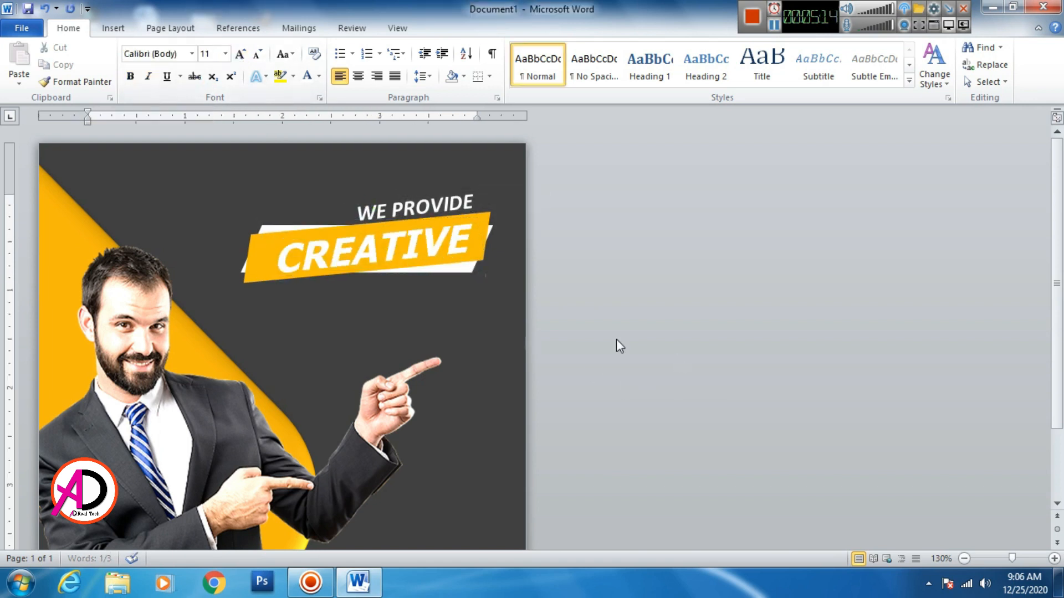
- Nudge the CREATIVE text box slightly left and up to center it within the orange parallelogram
left_click(379, 247)
left_click(327, 214)
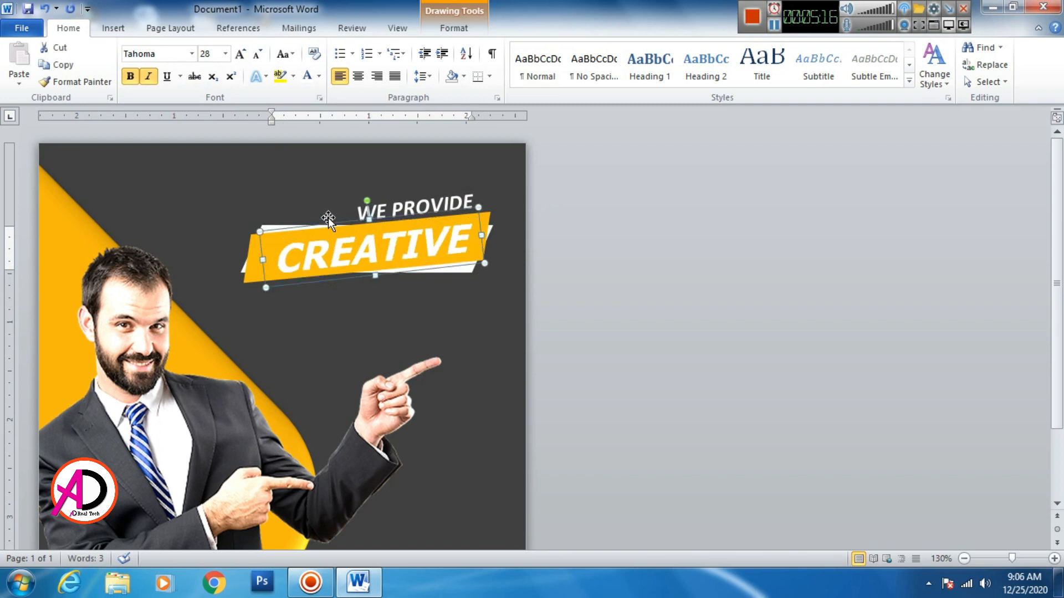
key("ctrl+Left")
key("ctrl+Left")
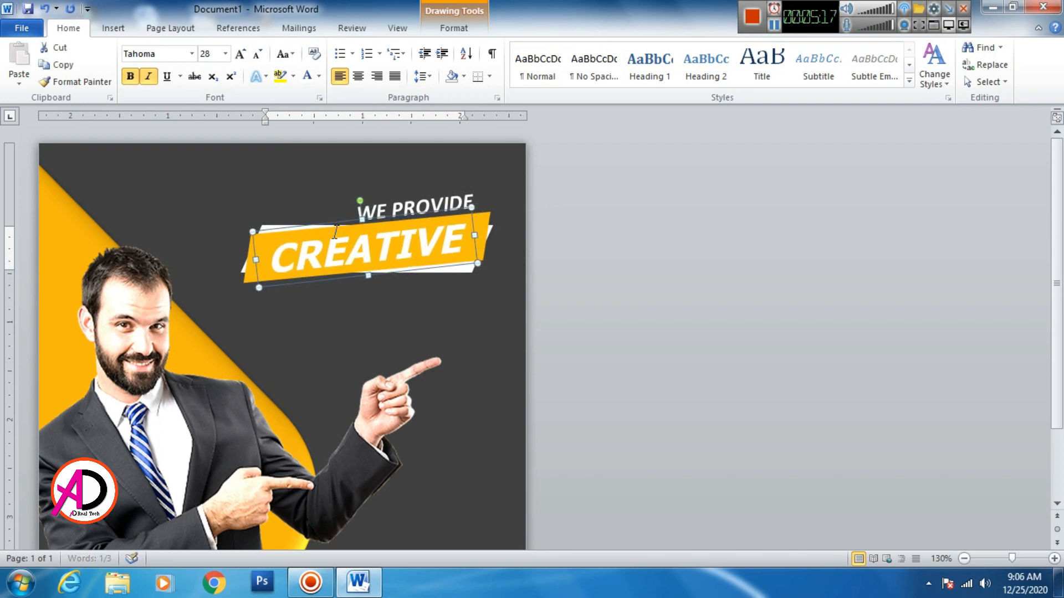
key("ctrl+Up")
key("ctrl+Up")
key("ctrl+Up")
key("ctrl+Left")
key("ctrl+Left")
key("ctrl+Left")
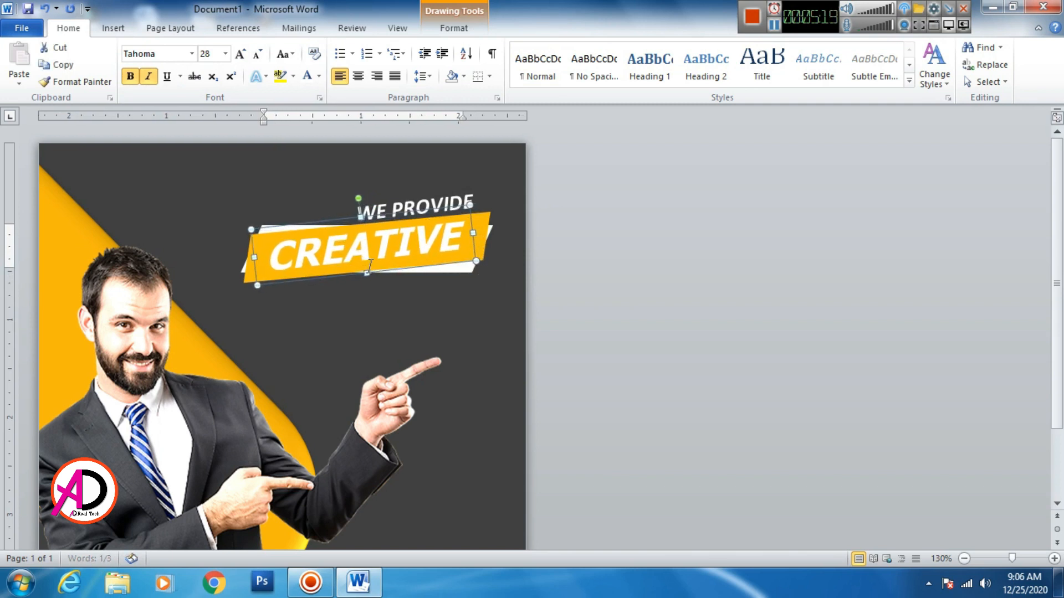
- Color the CREATIVE text black and fine-tune its rotation to follow the banner's slope
left_click(319, 77)
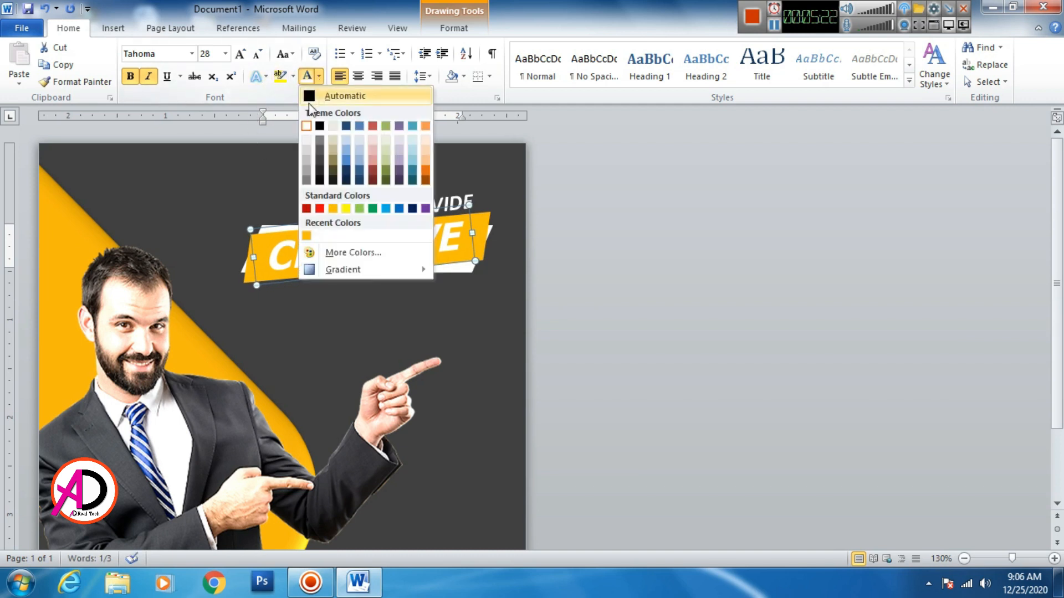
left_click(325, 123)
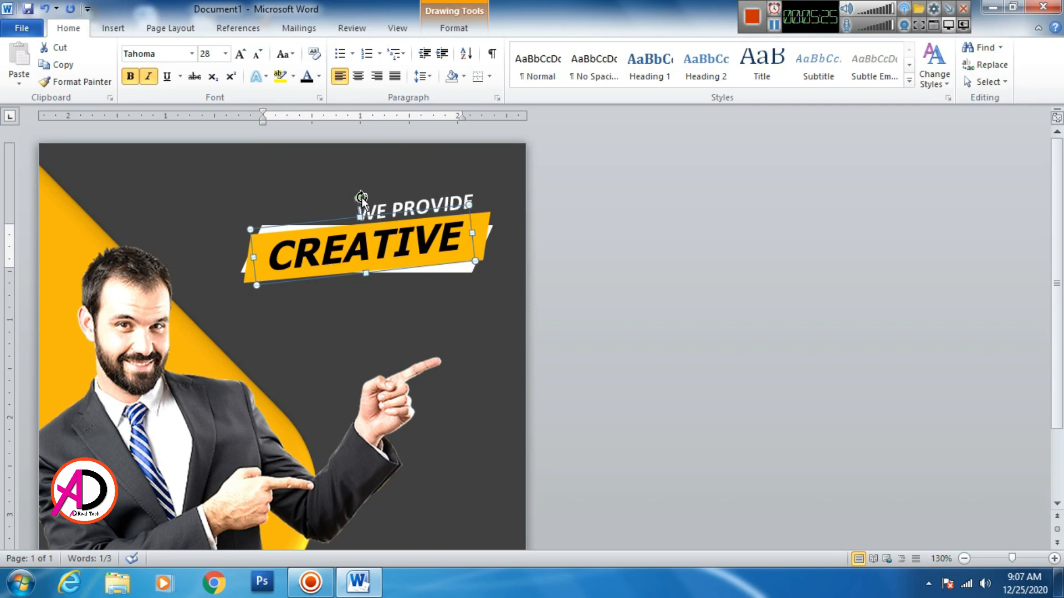
scroll(427, 347, "up", 5)
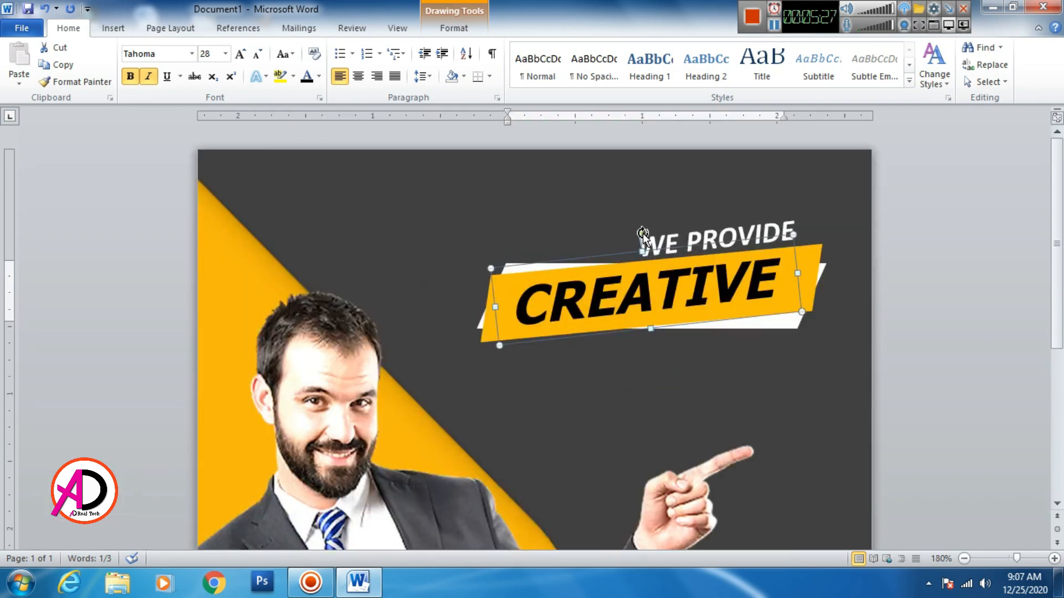
left_click_drag(643, 233, 642, 232)
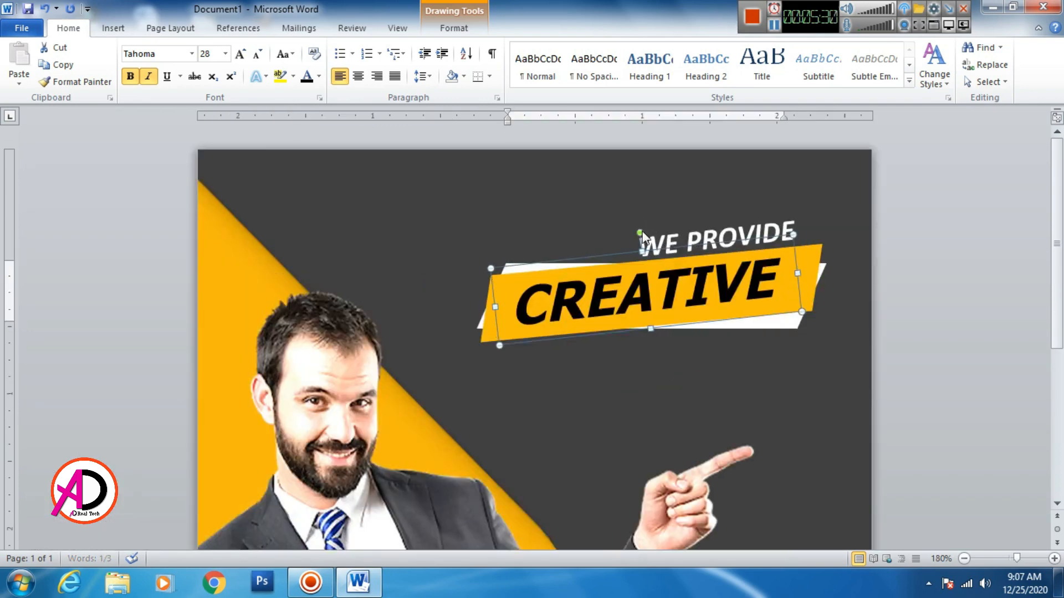
- Set the CREATIVE text on the banner to font size 32
triple_click(629, 306)
left_click(239, 55)
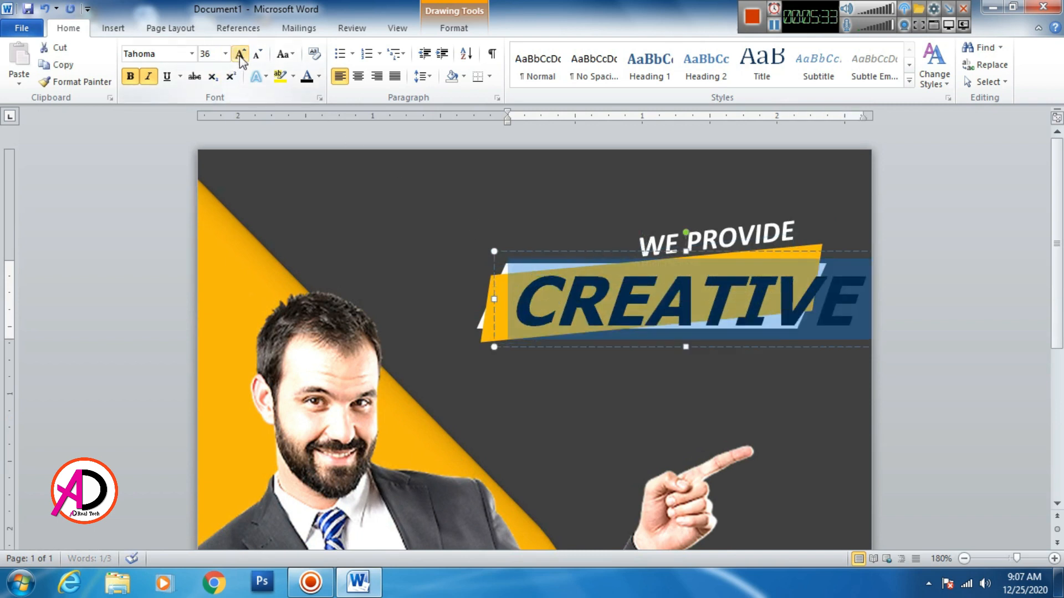
left_click(258, 56)
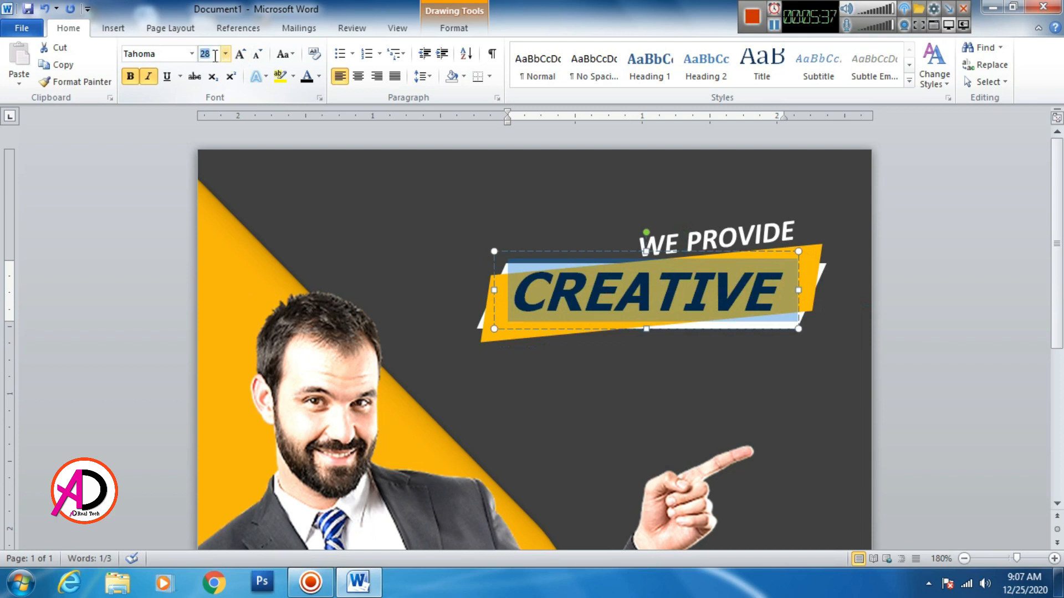
type("32")
key("Return")
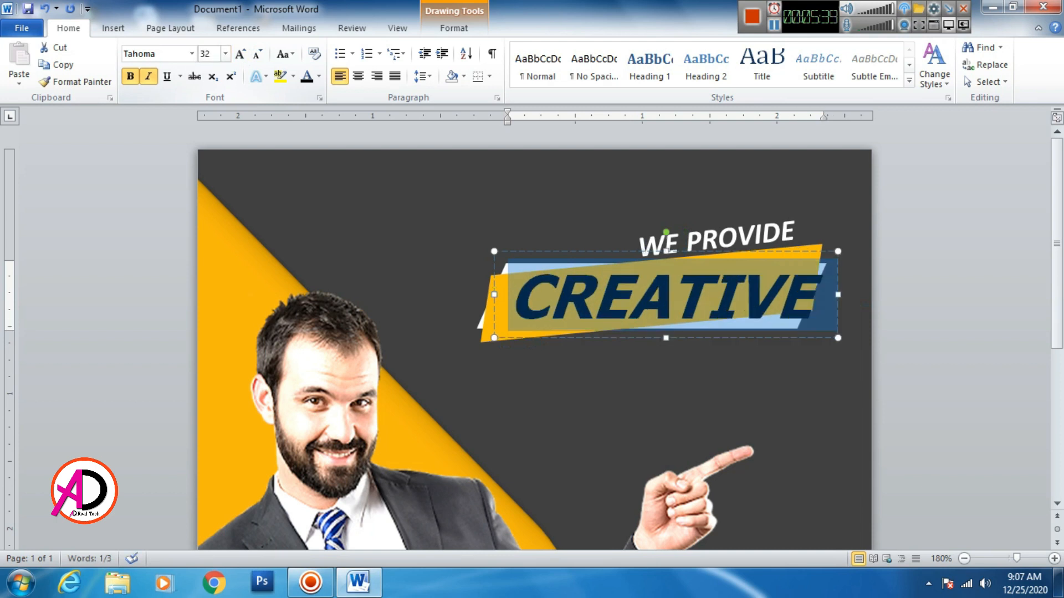
left_click(934, 331)
- Nudge the enlarged CREATIVE text box left and slightly up so the word sits centered inside the orange parallelogram
left_click(674, 302)
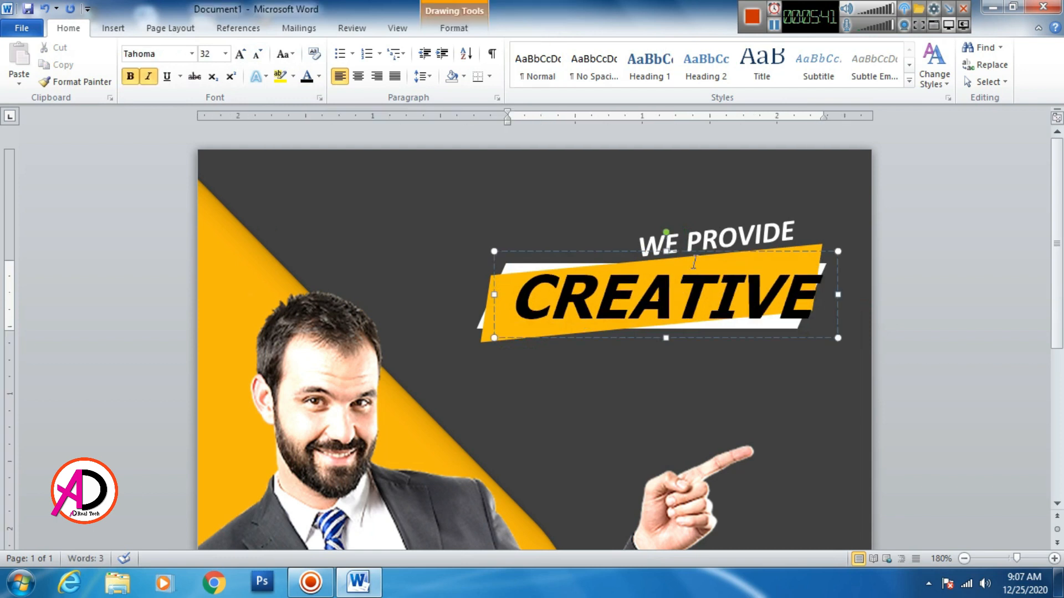
left_click(697, 252)
left_click_drag(666, 233, 653, 233)
key("Left")
key("Left")
key("Left")
key("Left")
key("Left")
key("Left")
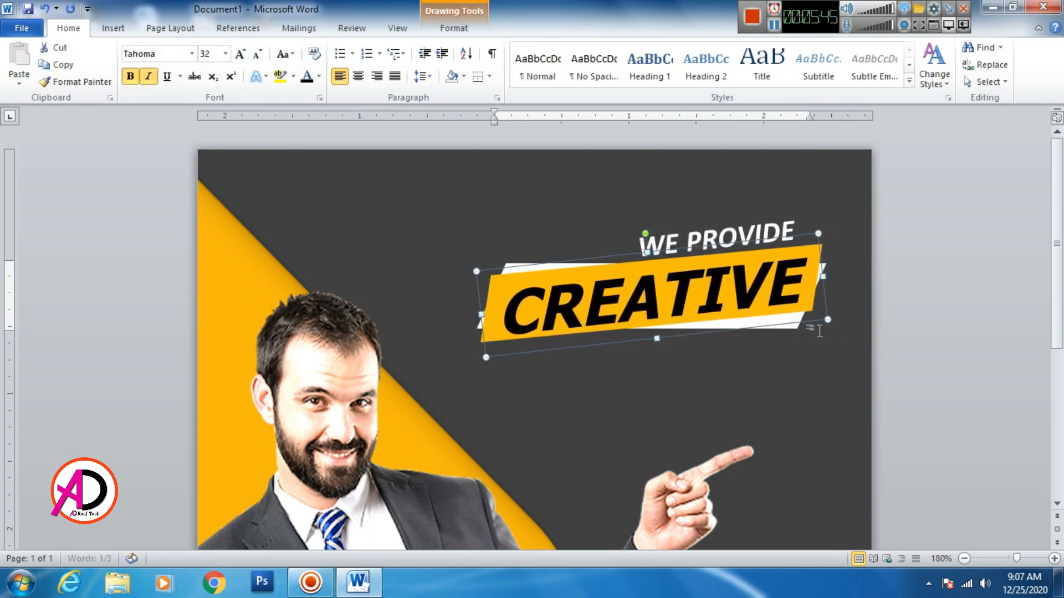
key("Left")
key("Left")
key("Left")
key("Up")
key("Up")
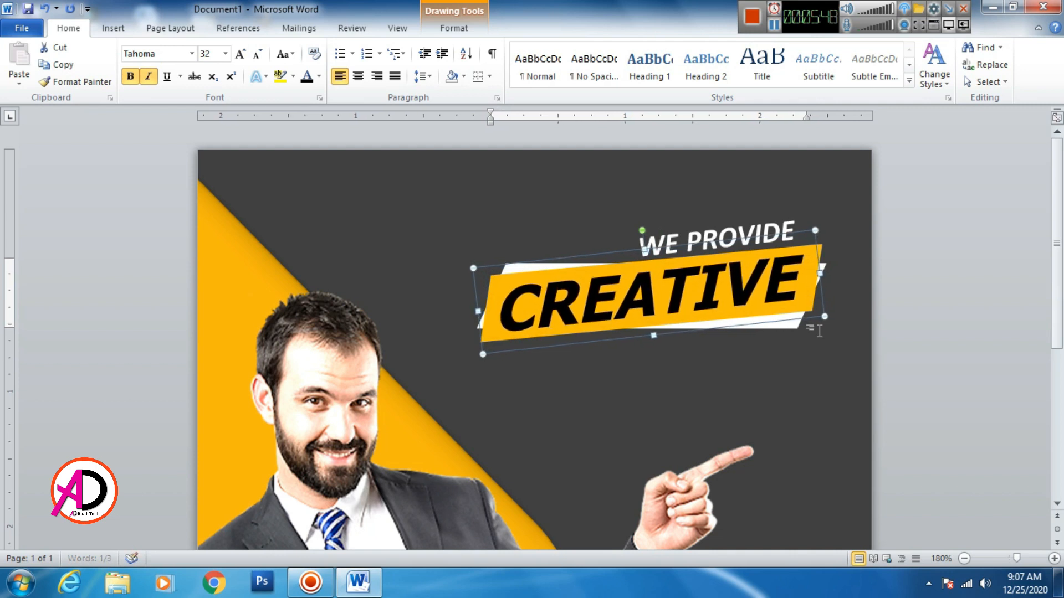
key("Left")
key("Up")
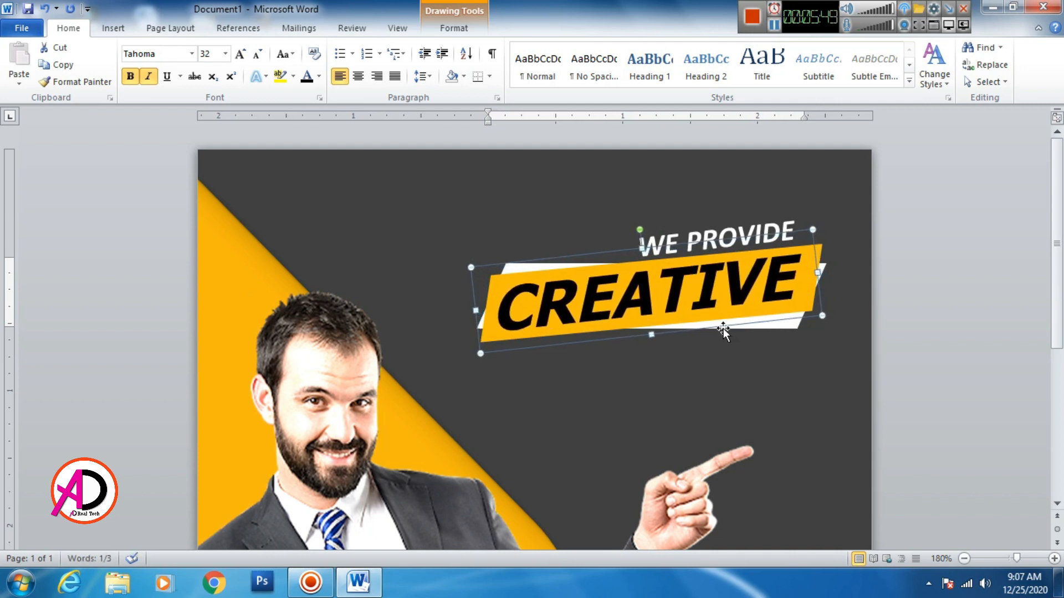
- Duplicate the CREATIVE text box just below the banner and replace the copy's text with "IDEA!"
left_click(608, 339)
left_click_drag(604, 344, 583, 383)
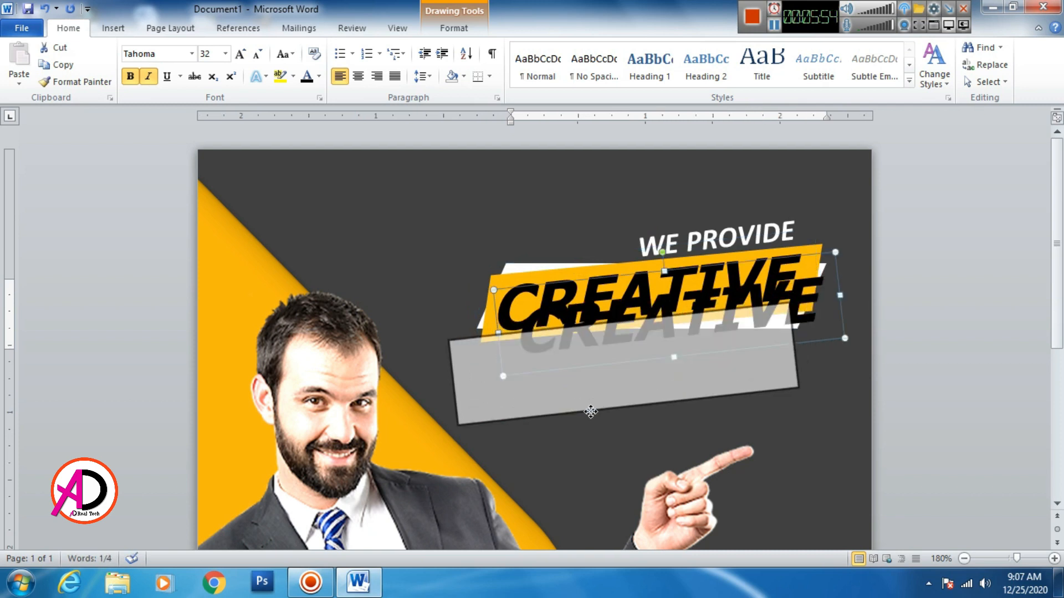
double_click(583, 381)
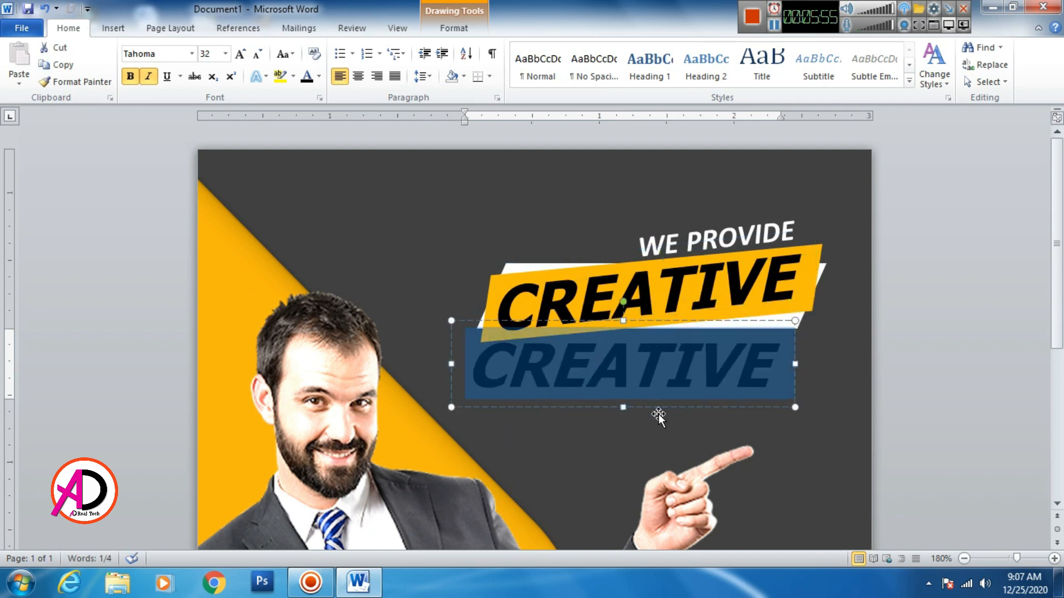
type("IDEA")
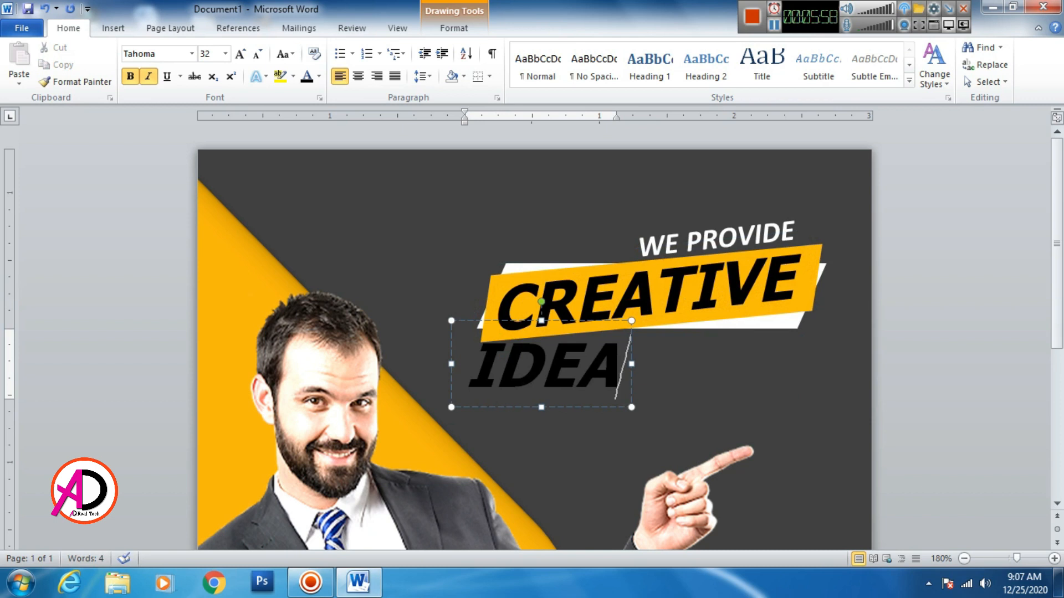
type("!")
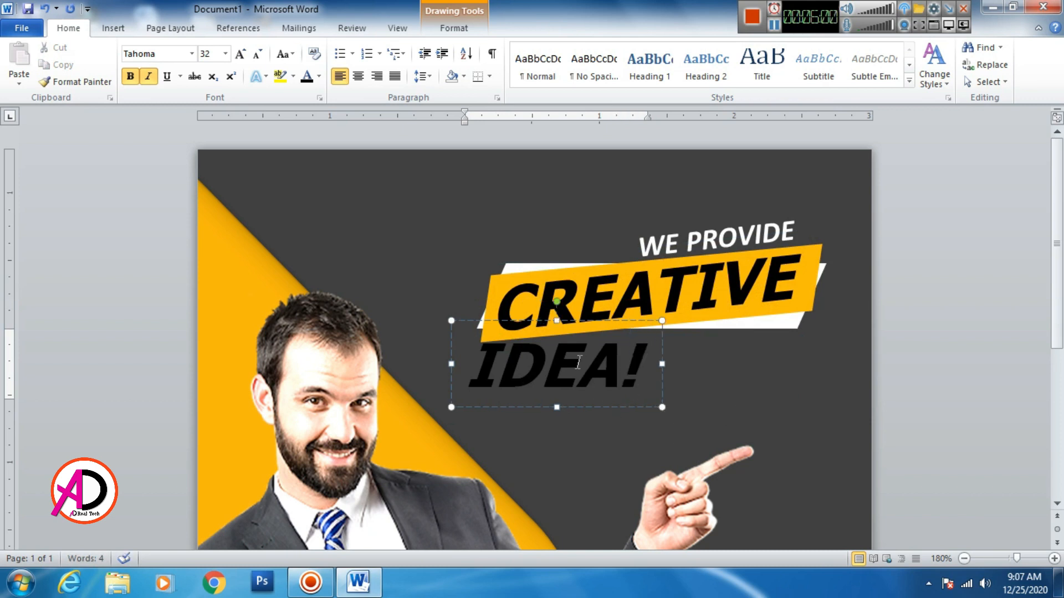
left_click(576, 321)
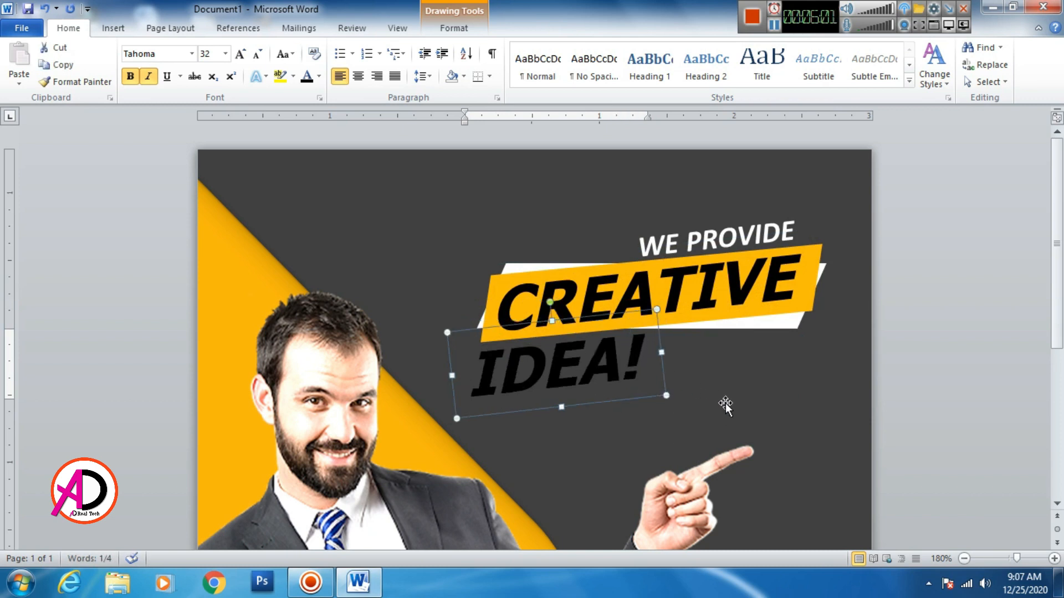
- Nudge the IDEA! text box slightly right and up and color its text white
key("ctrl+Right")
key("ctrl+Right")
key("ctrl+Up")
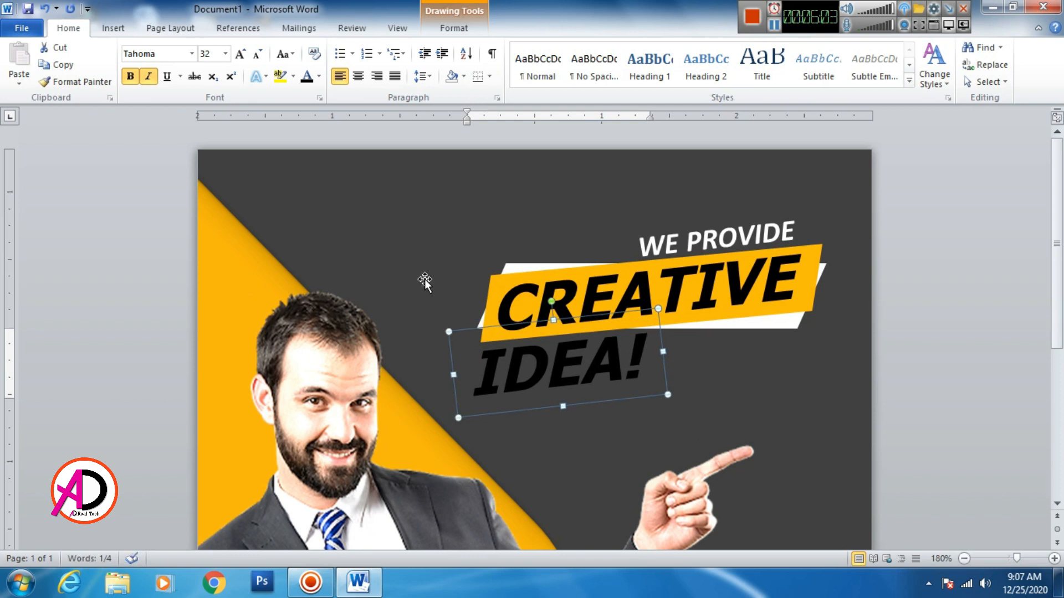
left_click(319, 77)
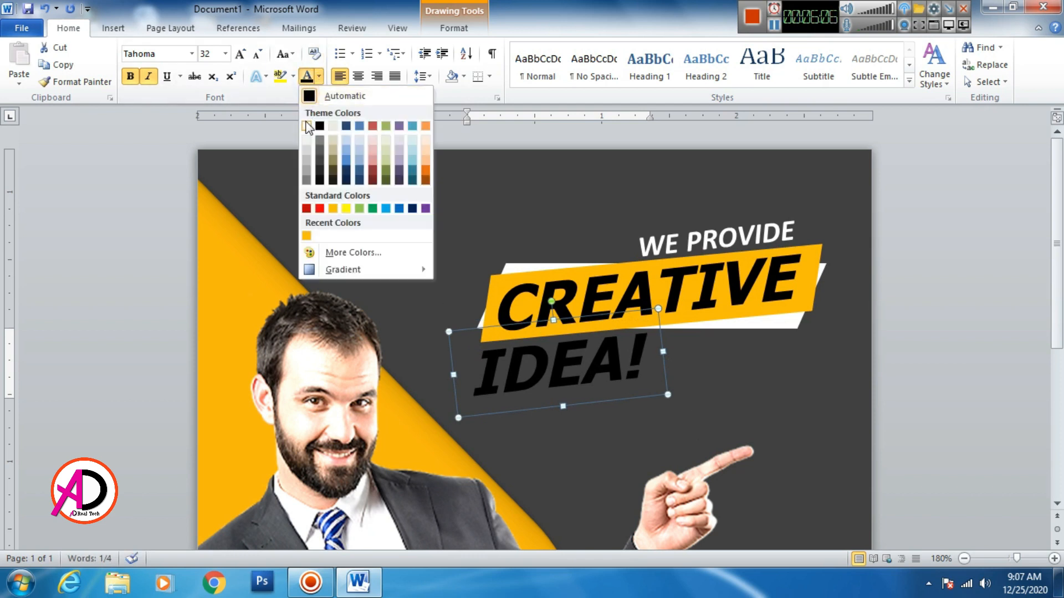
left_click(307, 127)
left_click(928, 392)
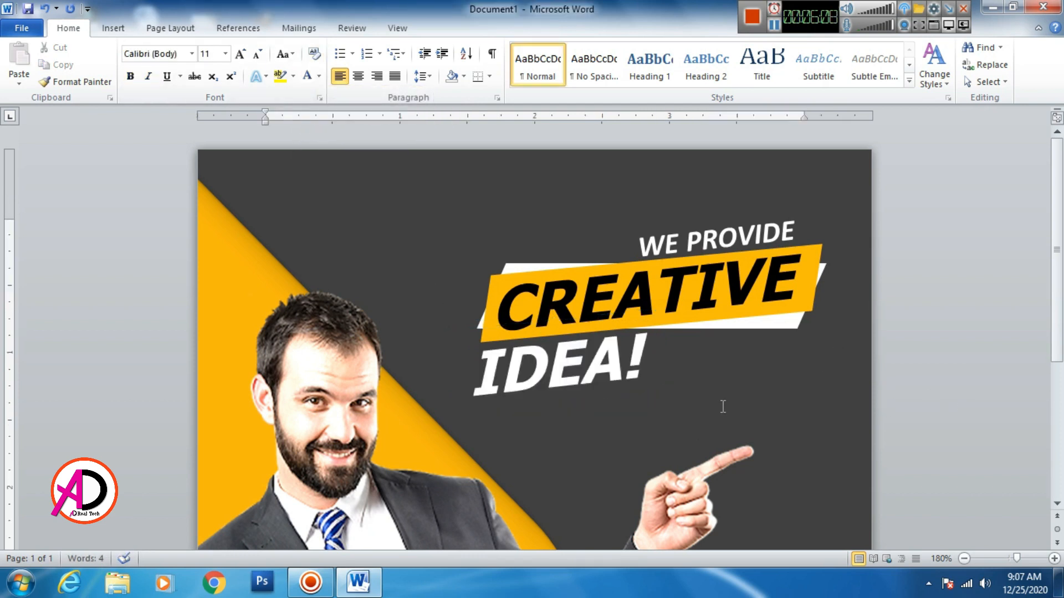
- Insert a WordArt text in the first gallery style and apply the No Spacing style to it
scroll(723, 406, "down", 8)
scroll(478, 378, "down", 2)
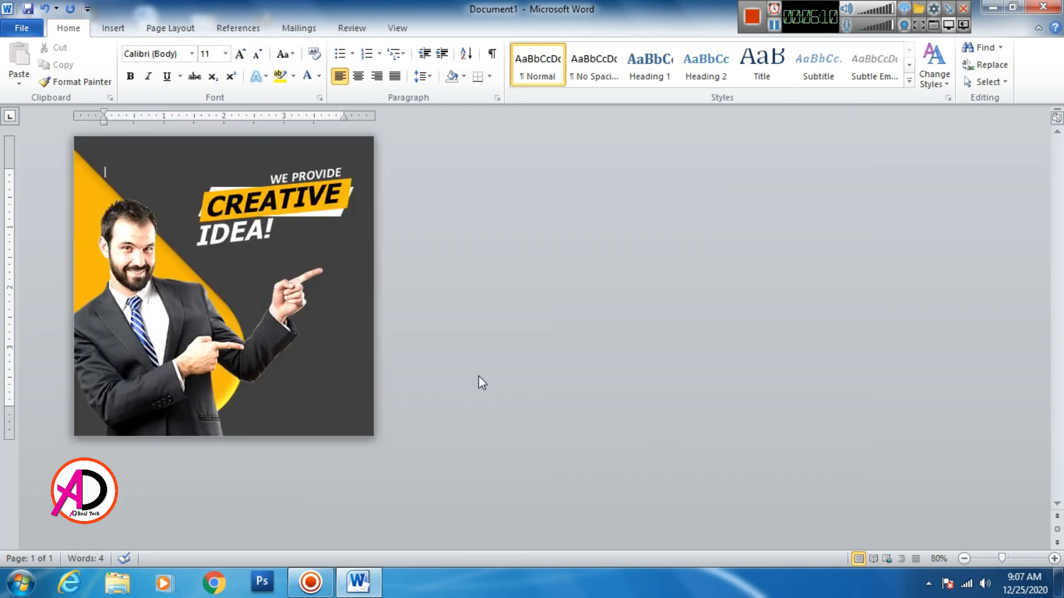
scroll(478, 378, "up", 2)
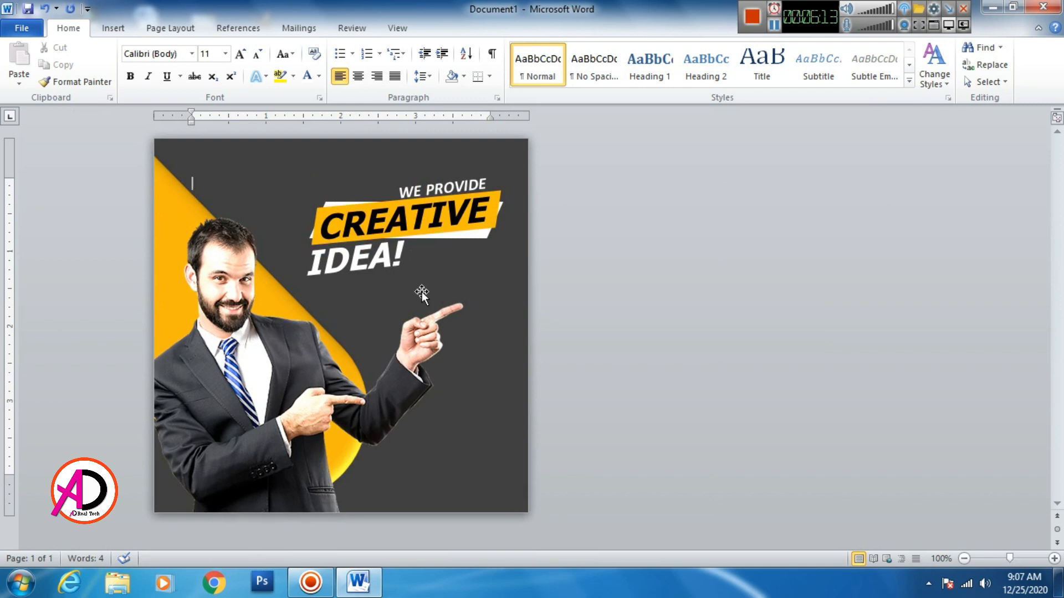
left_click(113, 28)
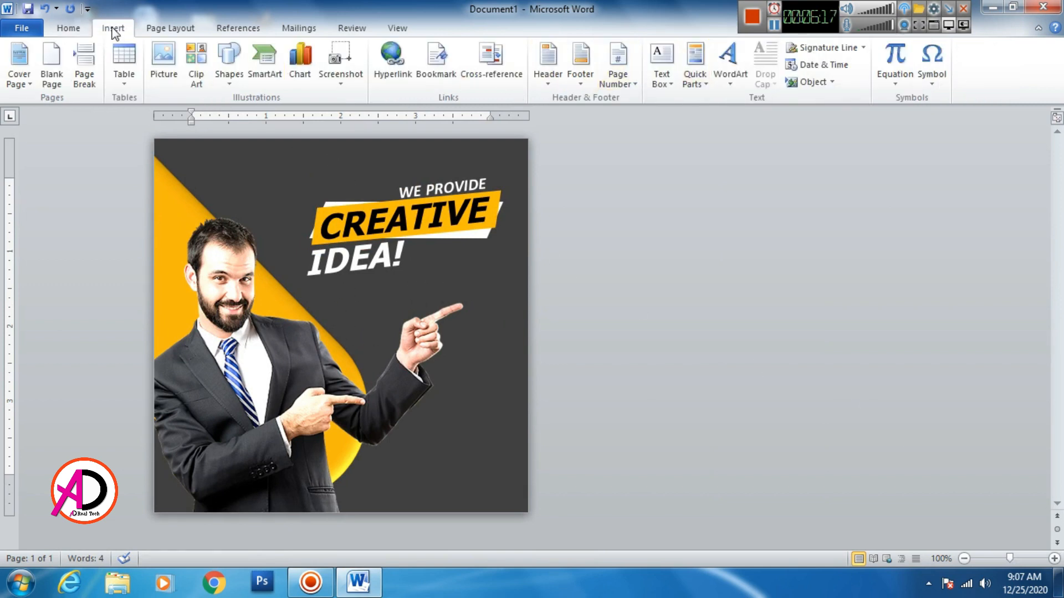
left_click(730, 58)
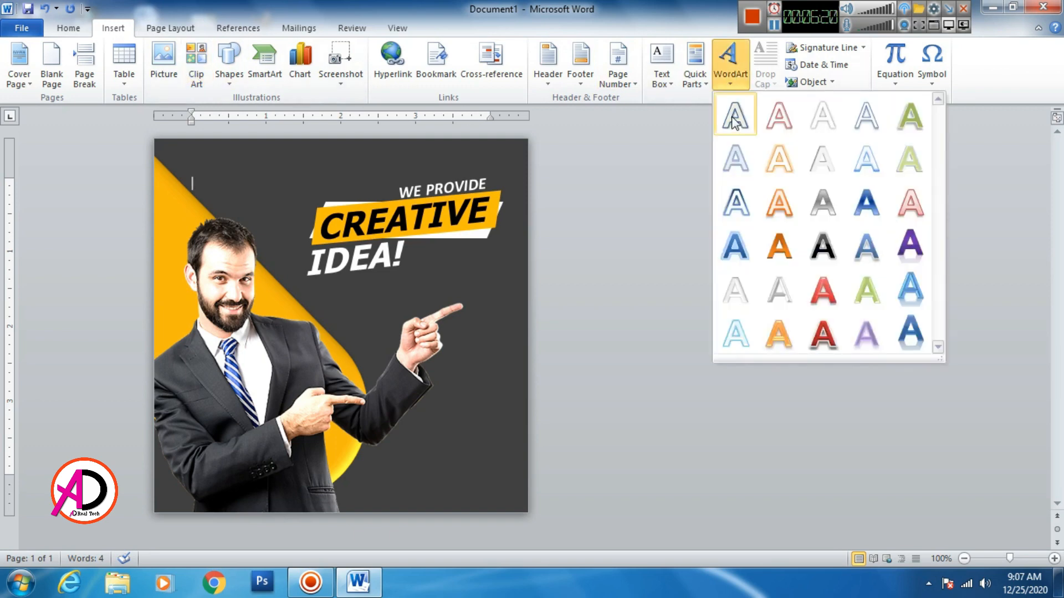
left_click(735, 114)
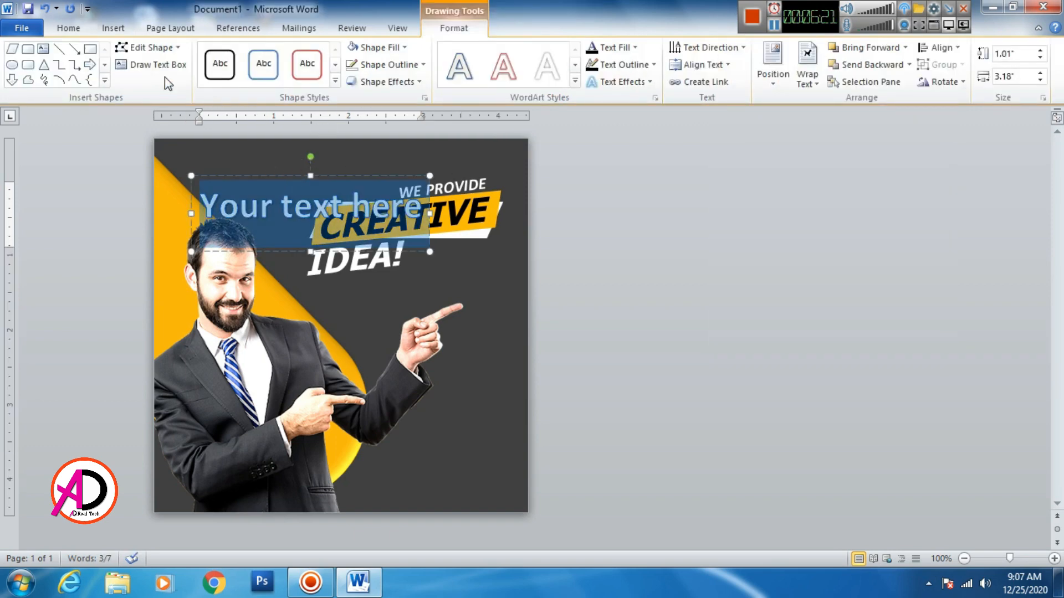
left_click(68, 28)
left_click(594, 64)
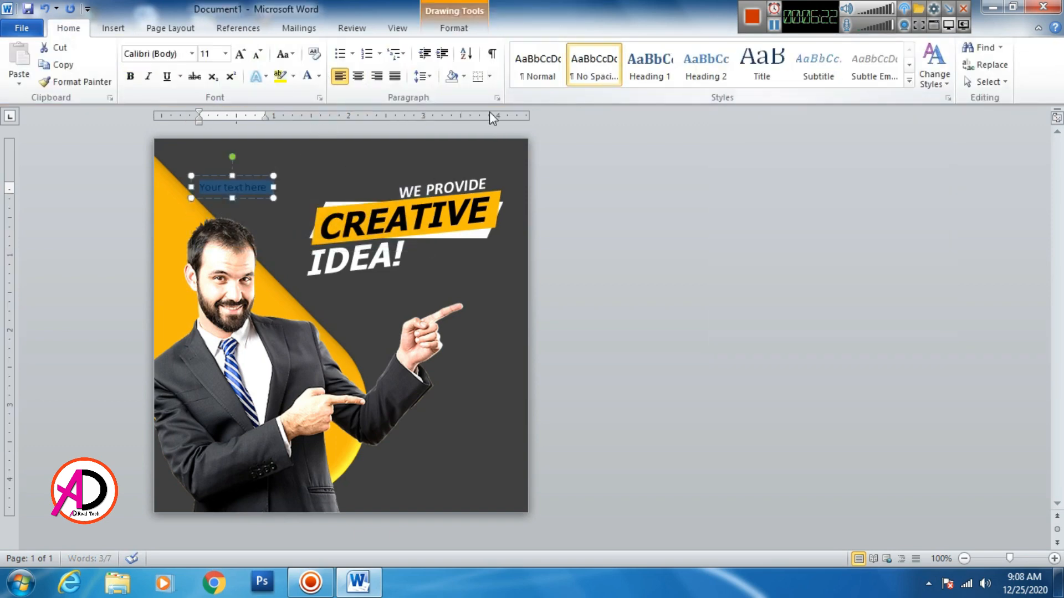
- Color the new placeholder text white and move its box below the IDEA! heading
left_click(319, 77)
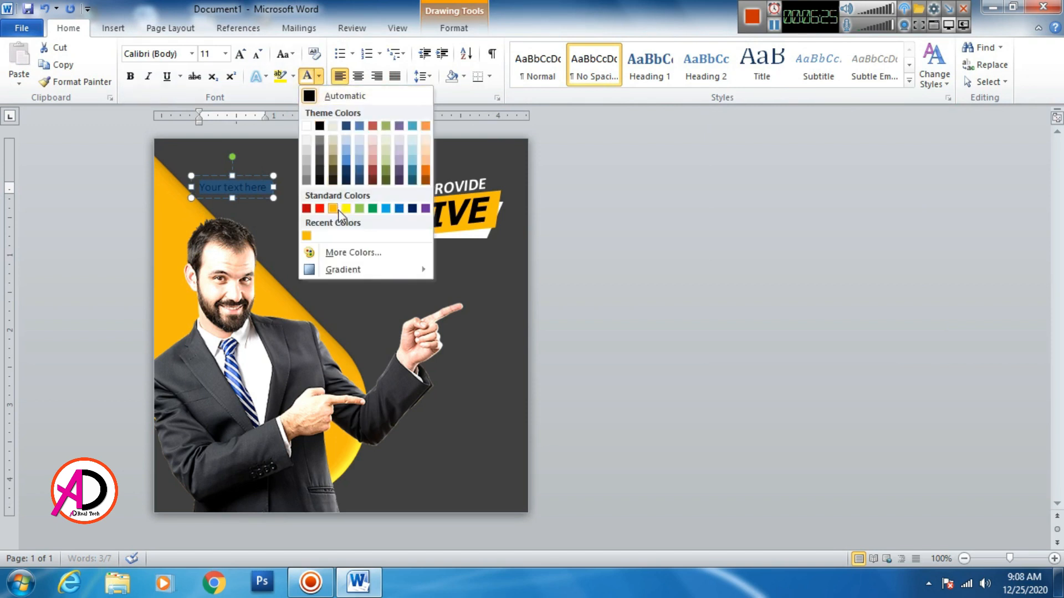
left_click(307, 125)
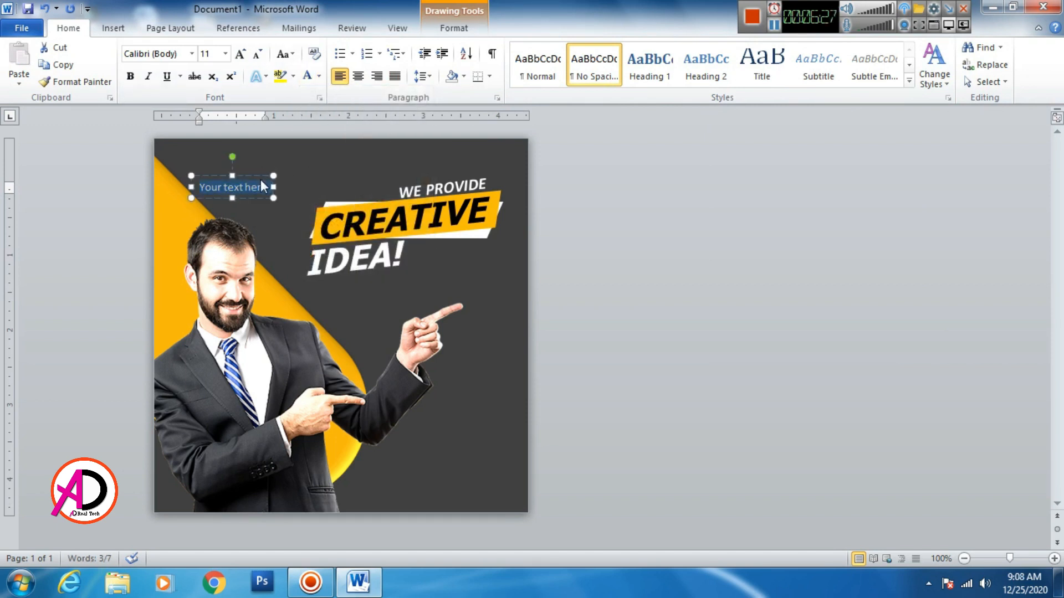
left_click_drag(257, 176, 422, 278)
- Replace the placeholder text with "Grow Your Business" and enlarge it to font size 16
triple_click(407, 291)
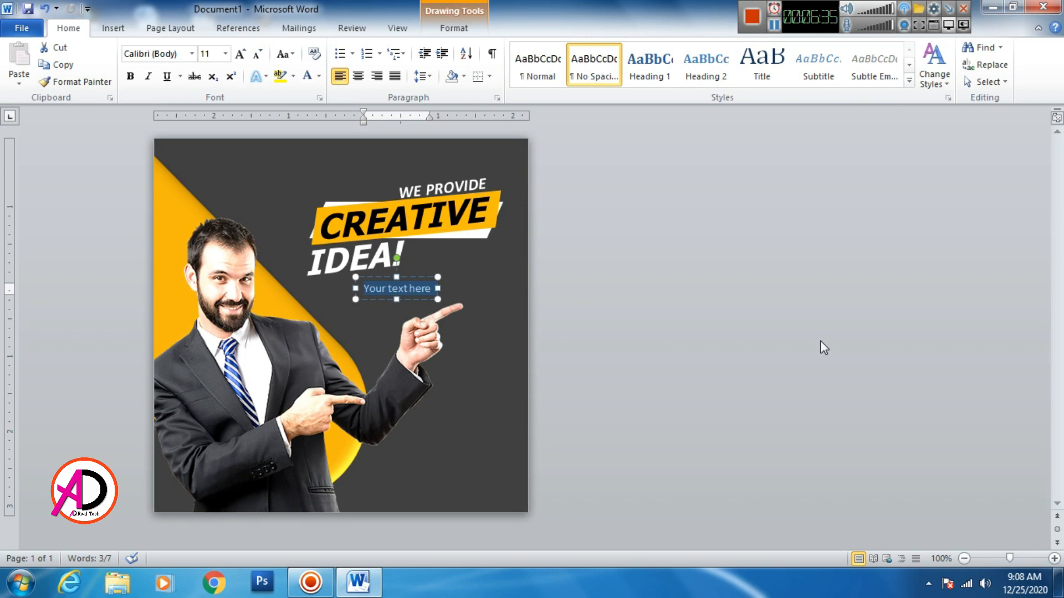
type("Grow")
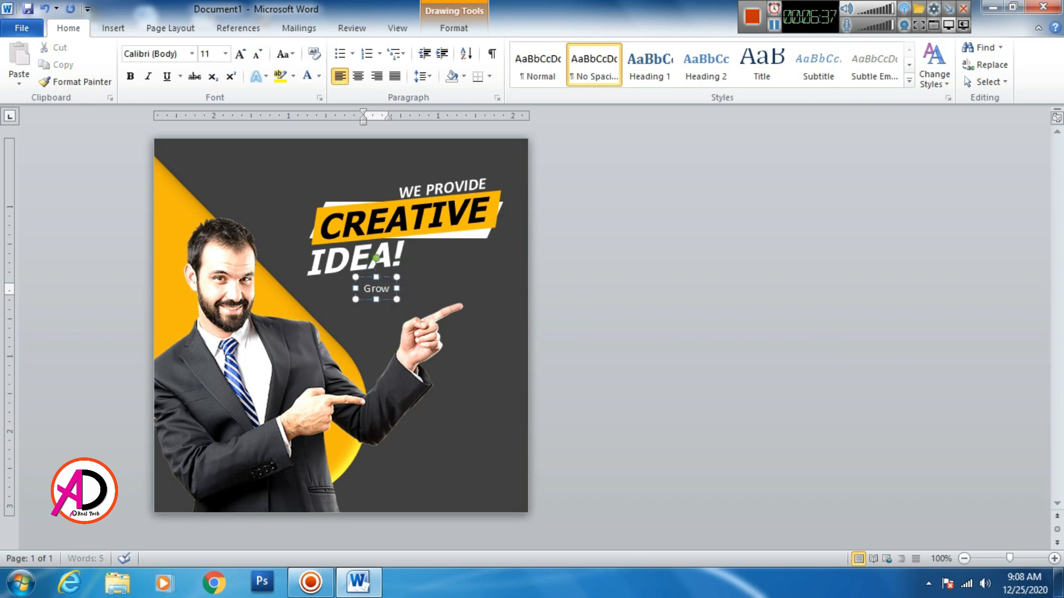
type(" You")
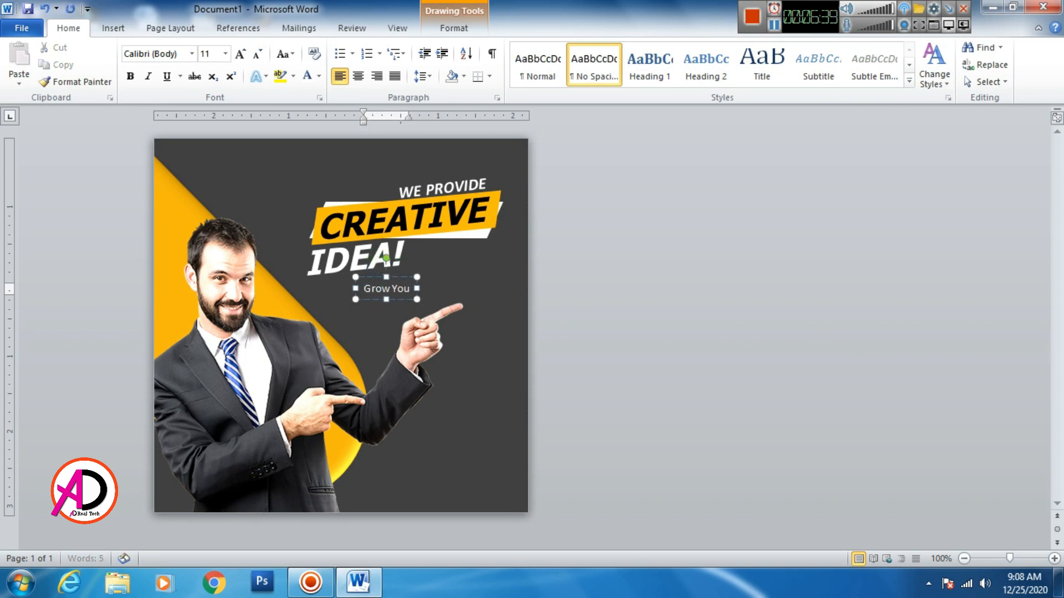
type("r ")
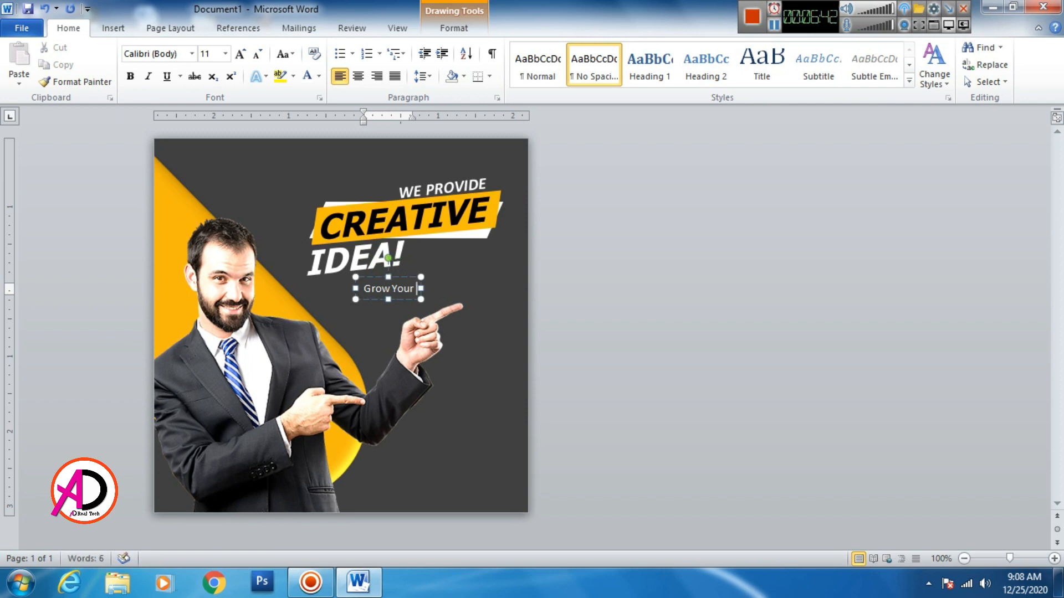
type("Business")
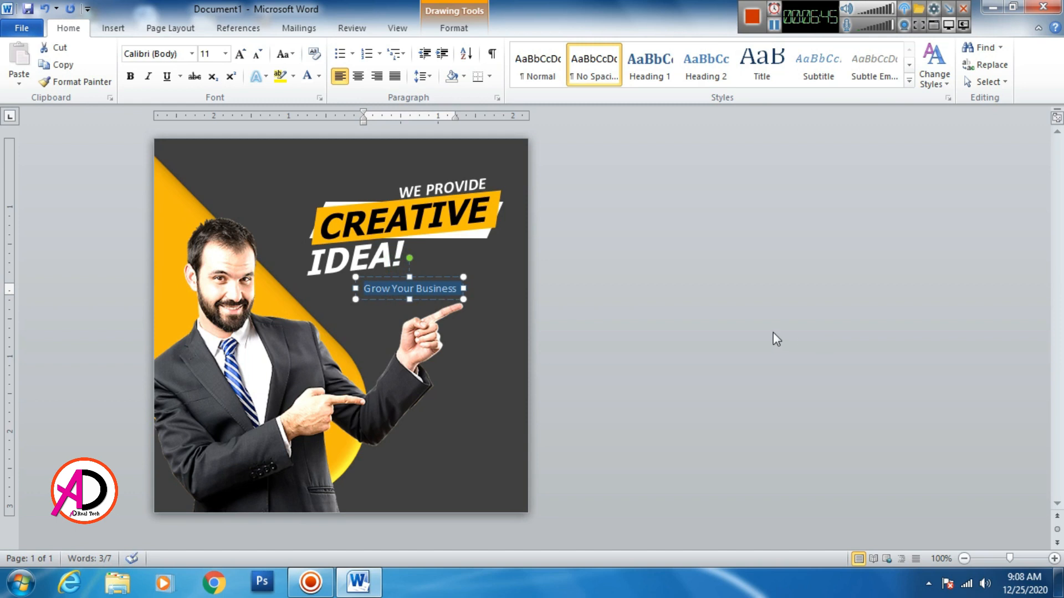
key("ctrl+shift+period")
key("ctrl+shift+period")
key("ctrl+shift+period")
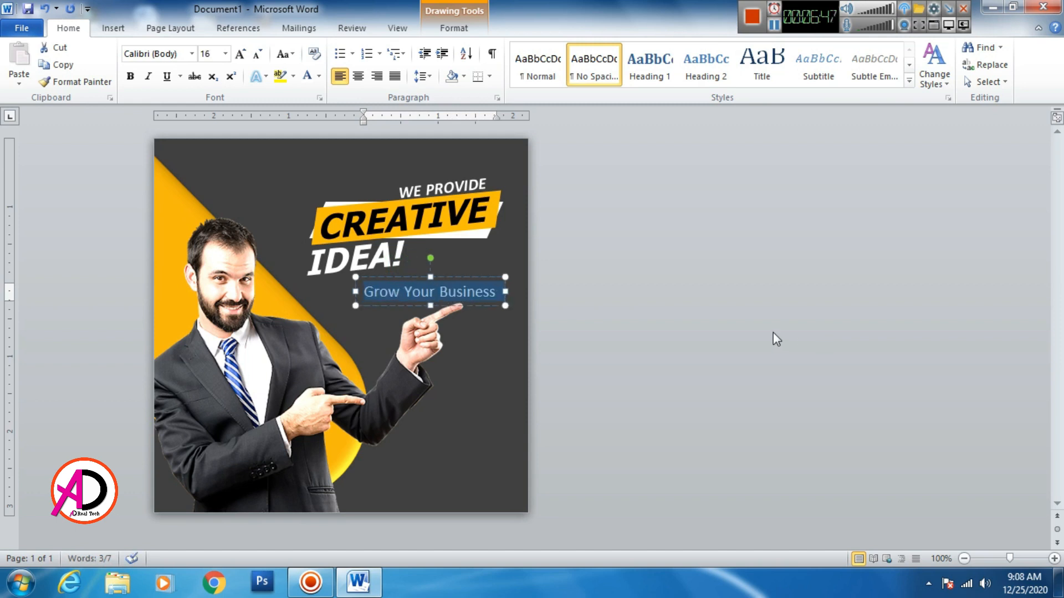
- Nudge the Grow Your Business text box right to the poster's edge and slightly up above the pointing finger
left_click(485, 277)
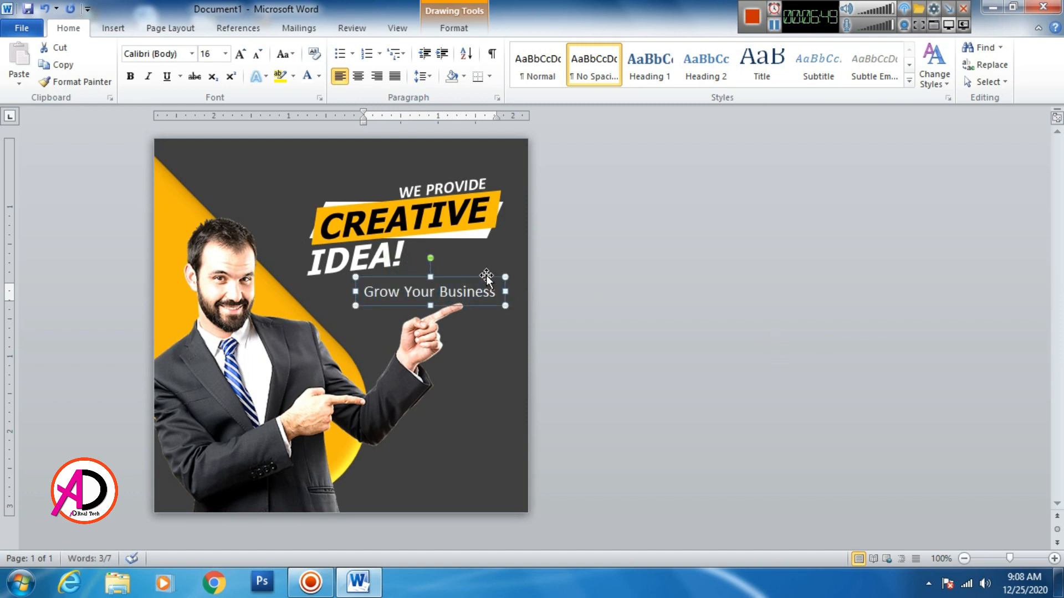
key("ctrl+Right")
key("ctrl+Right")
key("ctrl+Right")
key("ctrl+Right")
key("ctrl+Right")
key("ctrl+Right")
key("ctrl+Right")
key("ctrl+Right")
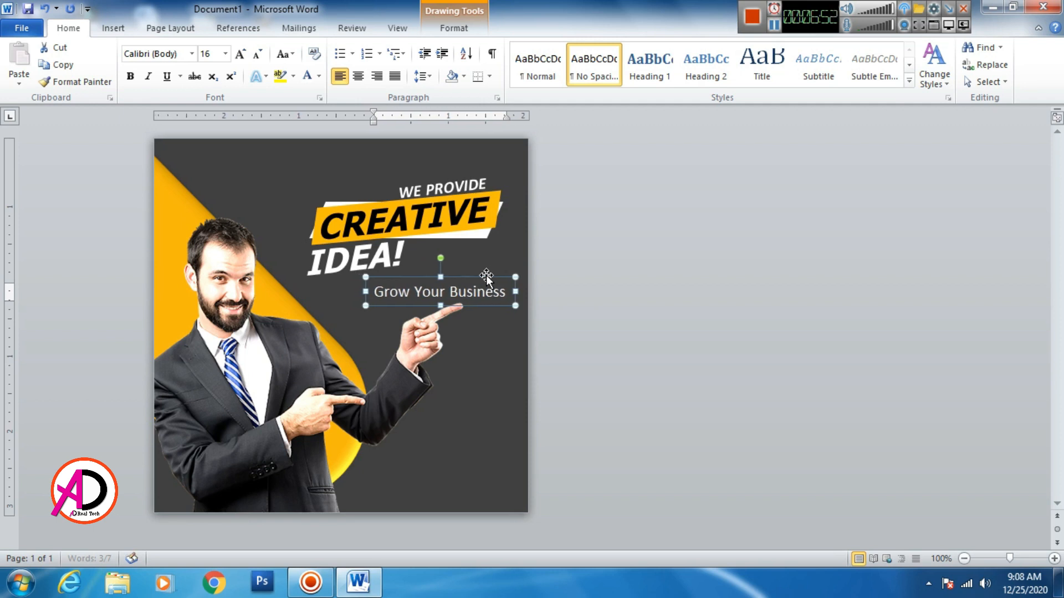
key("ctrl+Right")
key("ctrl+Right")
key("ctrl+Right")
key("ctrl+Right")
key("ctrl+Right")
key("ctrl+Right")
key("ctrl+Right")
key("ctrl+Right")
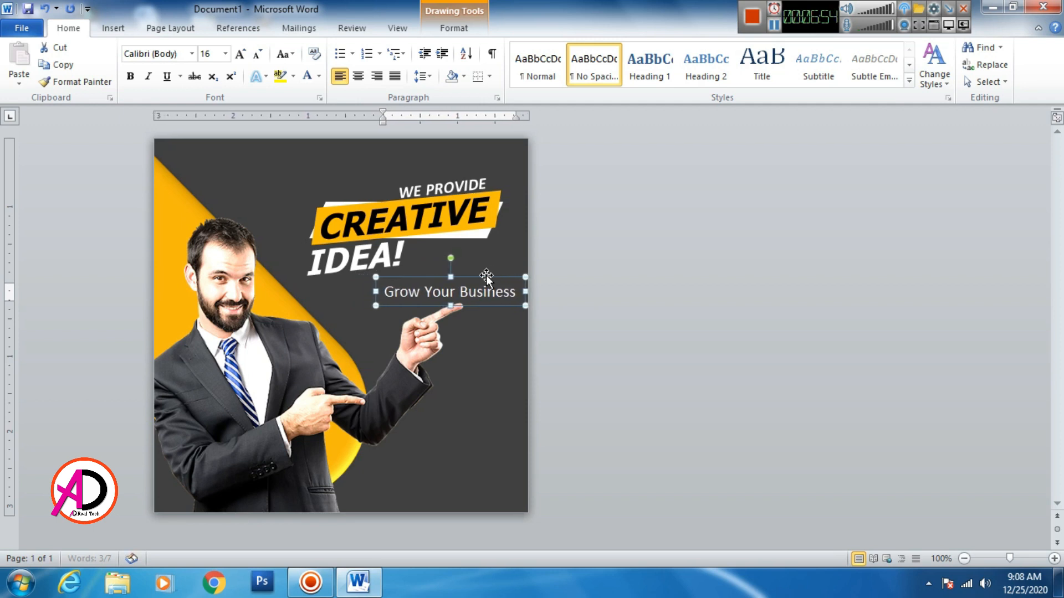
key("ctrl+Right")
key("ctrl+Up")
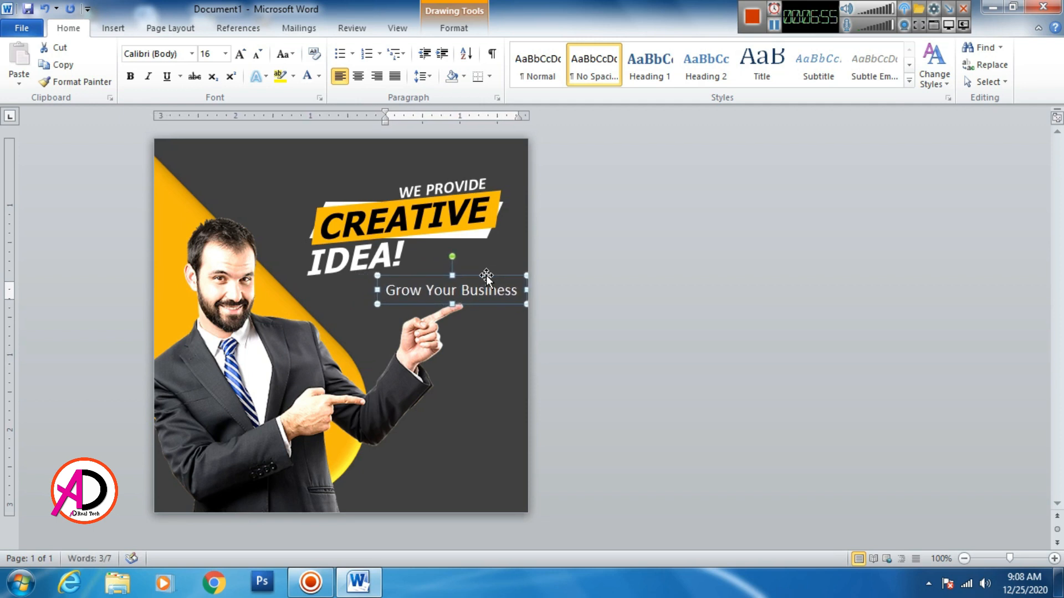
- Make the words "Grow" and "Business" bold in the tagline, leaving "Your" in regular weight
left_click_drag(386, 290, 518, 288)
key("ctrl+b")
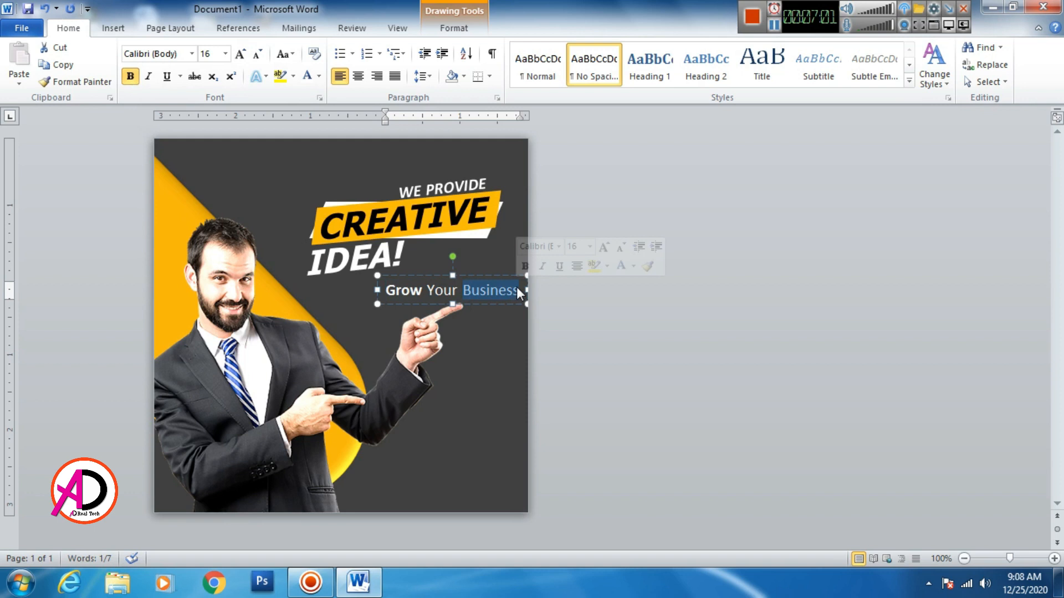
left_click(134, 76)
left_click(468, 276)
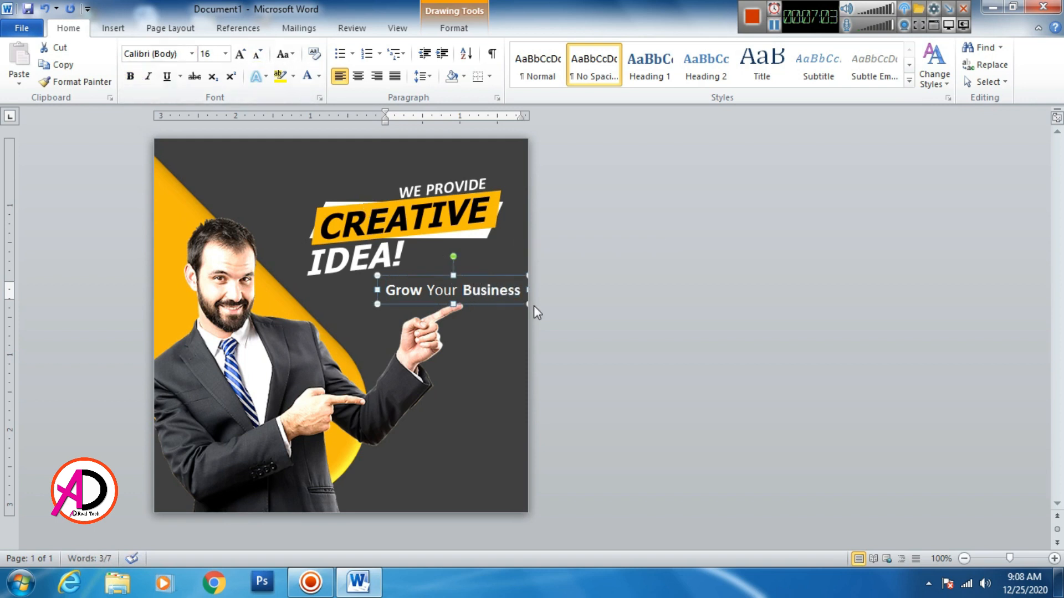
- Duplicate the "Grow Your Business" text box and move the copy down below the original tagline
left_click(624, 326)
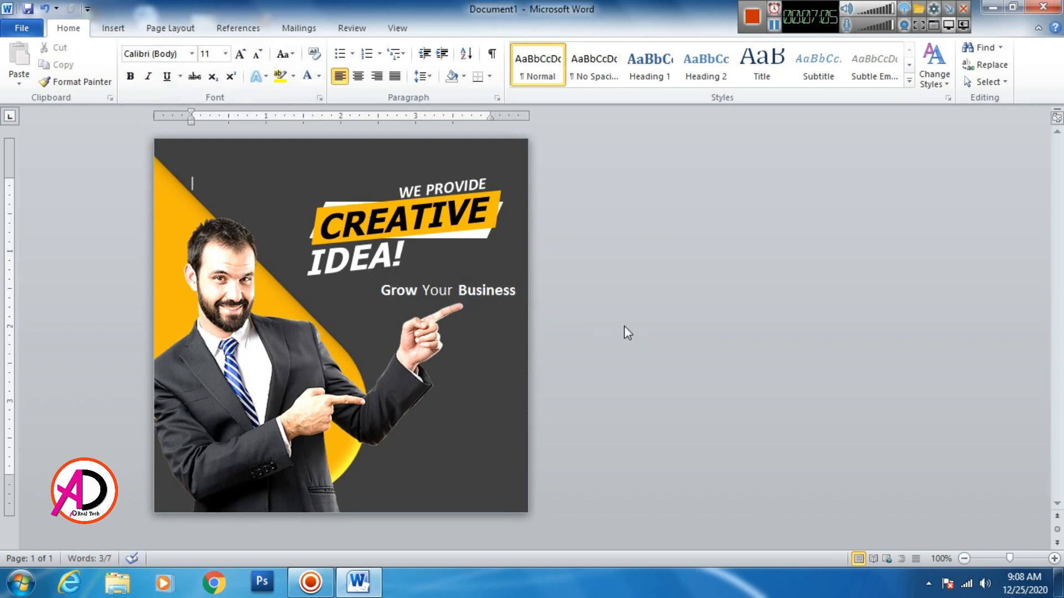
left_click(487, 292)
left_click(468, 305)
key("ctrl+d")
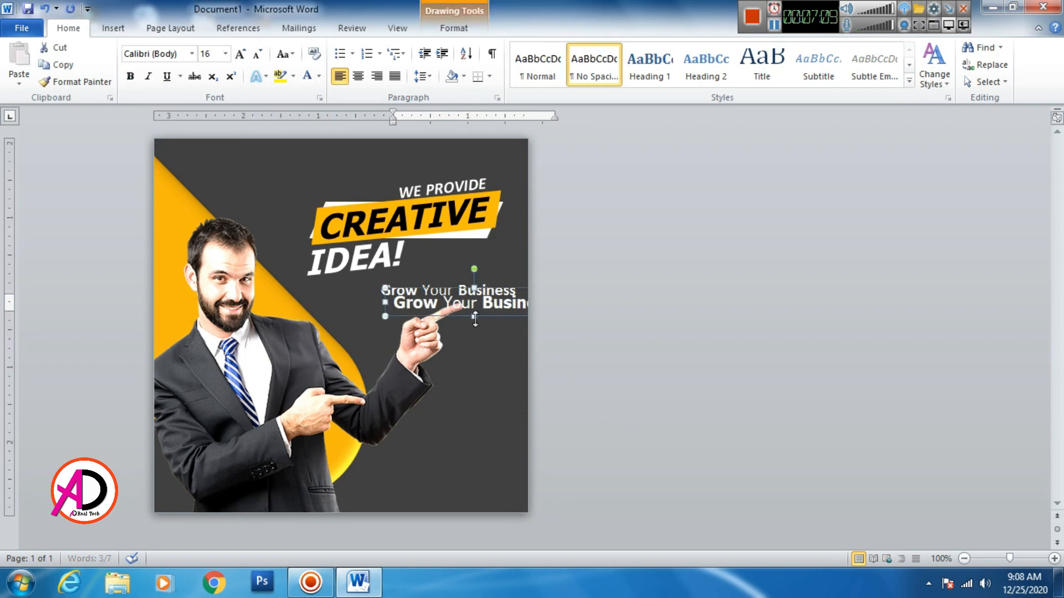
left_click_drag(484, 314, 484, 359)
- Replace the text of the copied tagline with "With Us!"
triple_click(483, 346)
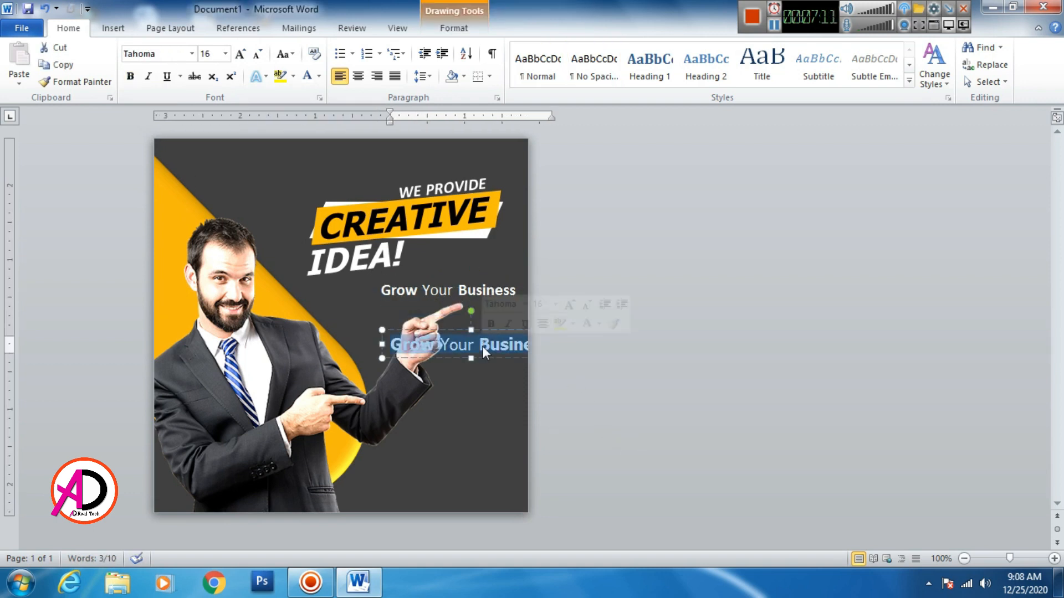
type("W")
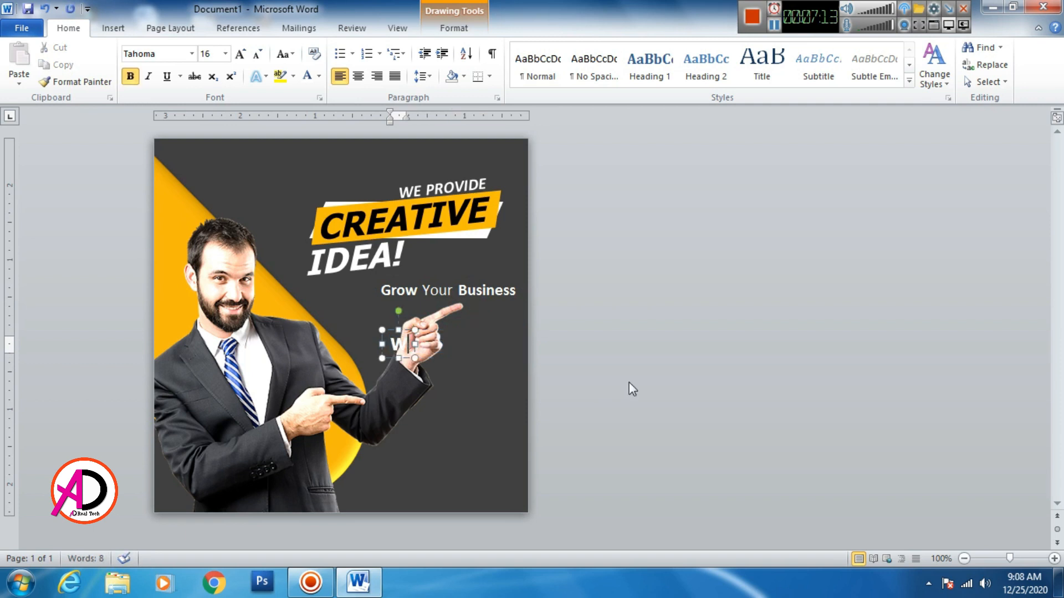
type("ir")
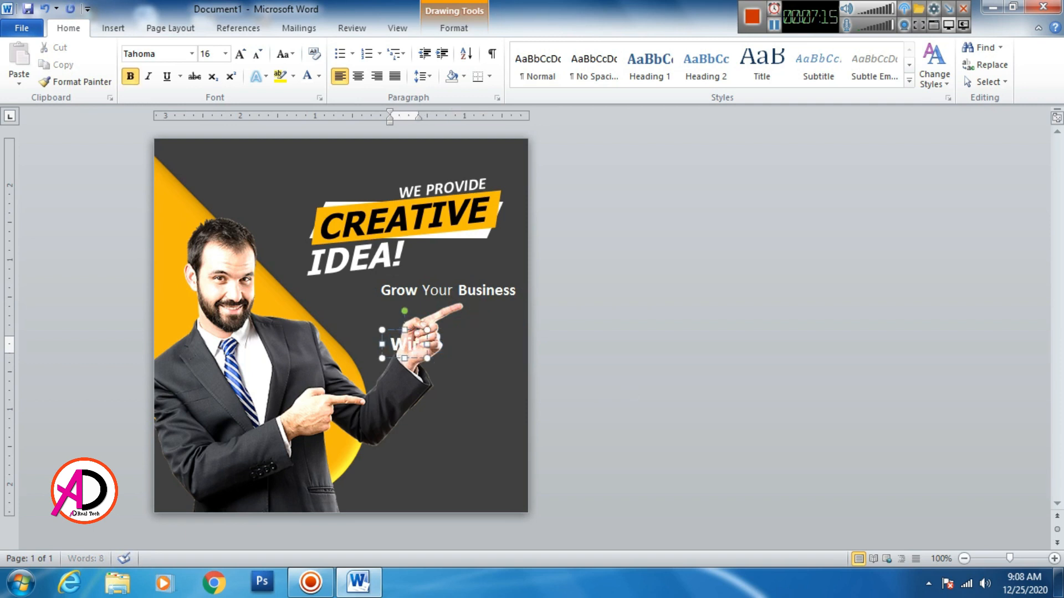
type("h")
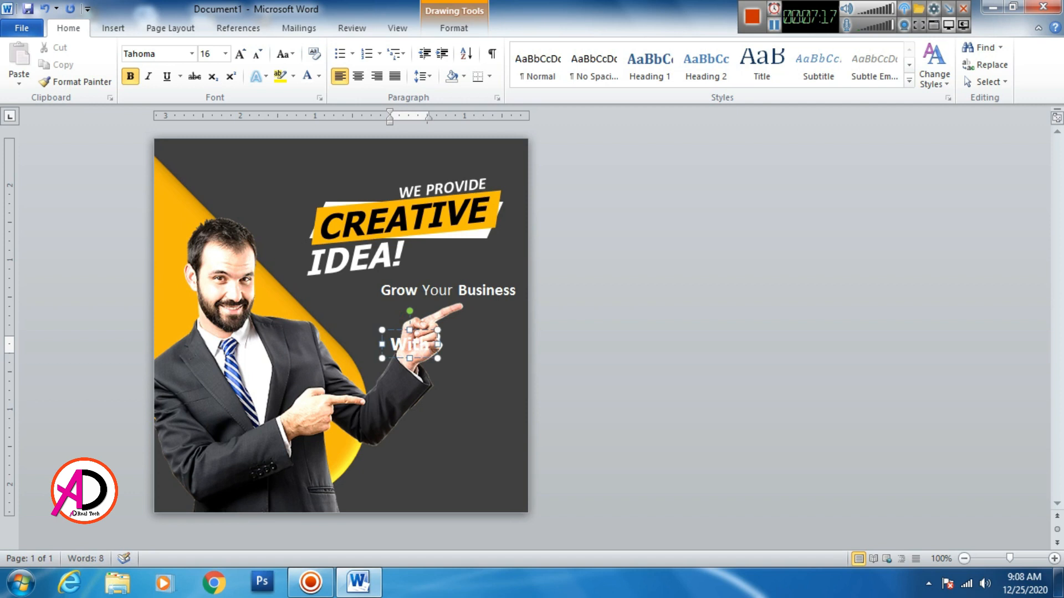
type(" Us")
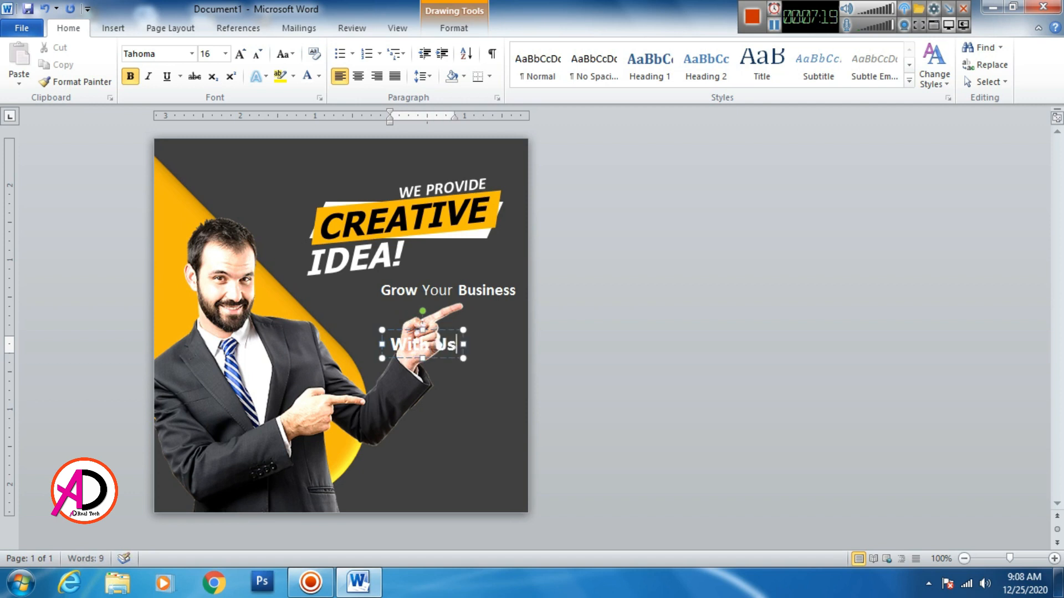
type("!")
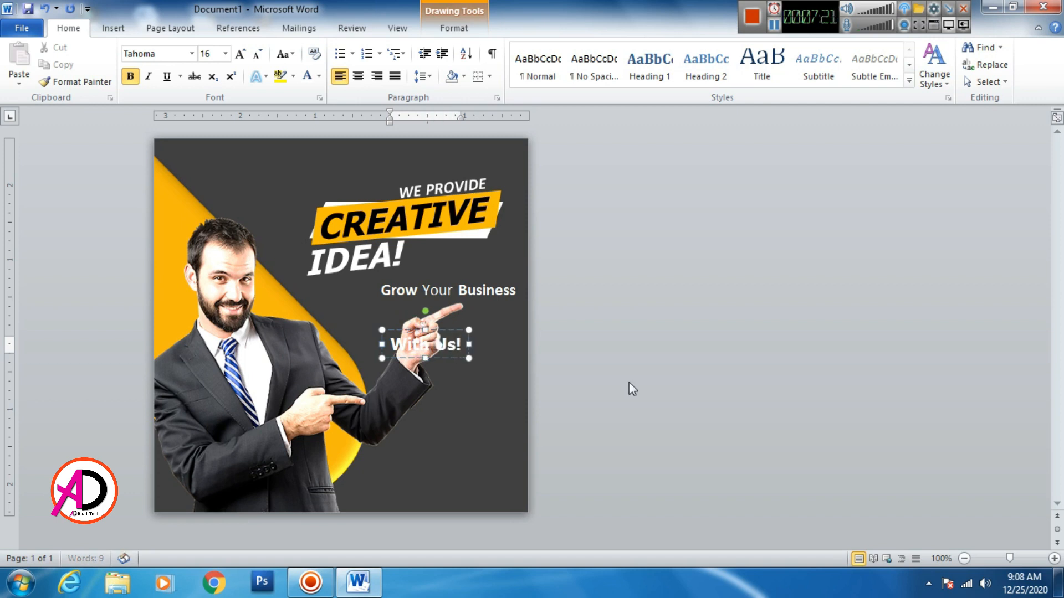
- Remove the bold from the word "With", leaving "Us!" bold
key("Home")
key("shift+Right")
key("shift+Right")
key("shift+Right")
key("shift+Right")
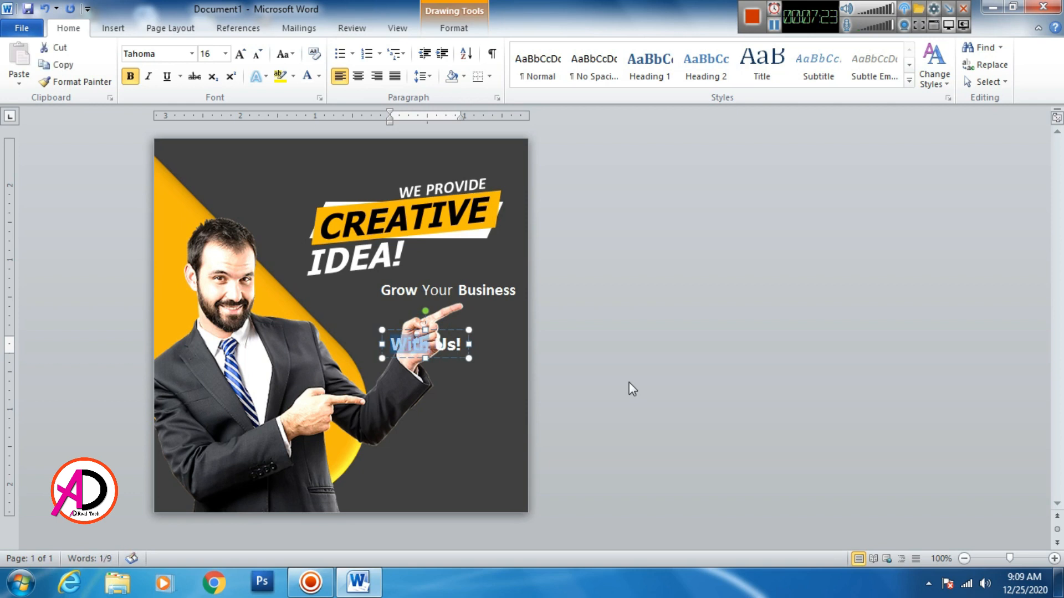
key("ctrl+b")
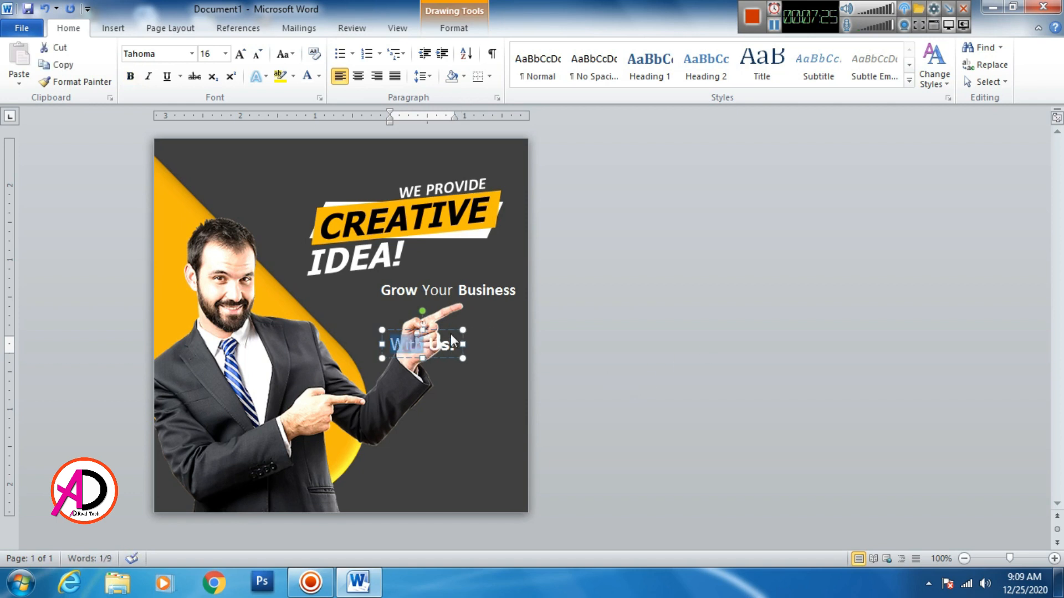
- Move the "With Us!" box directly beneath the word "Business" and reduce its text to font size 14
left_click_drag(450, 333, 512, 307)
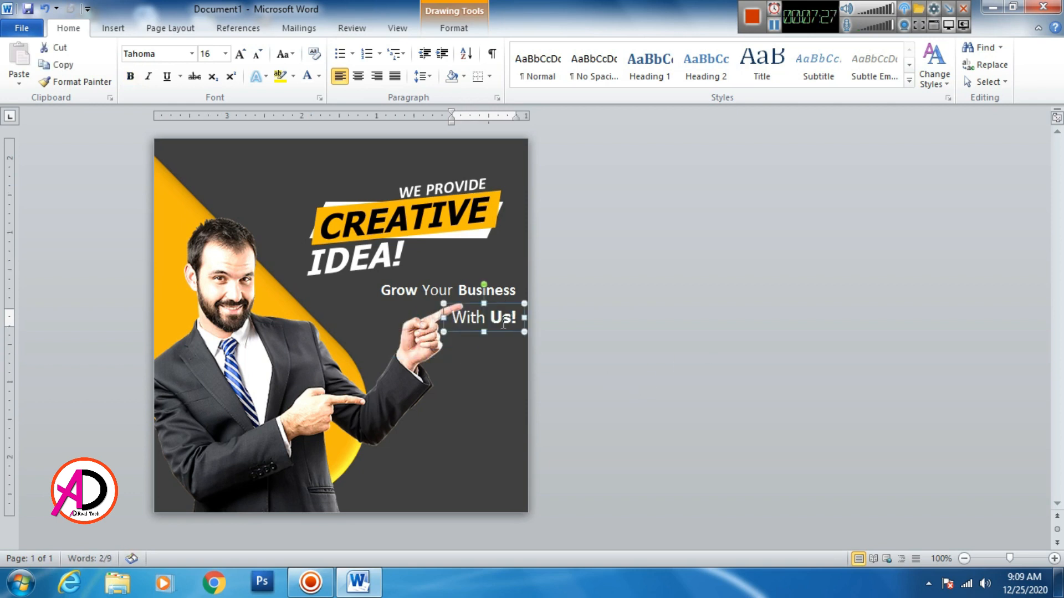
triple_click(497, 321)
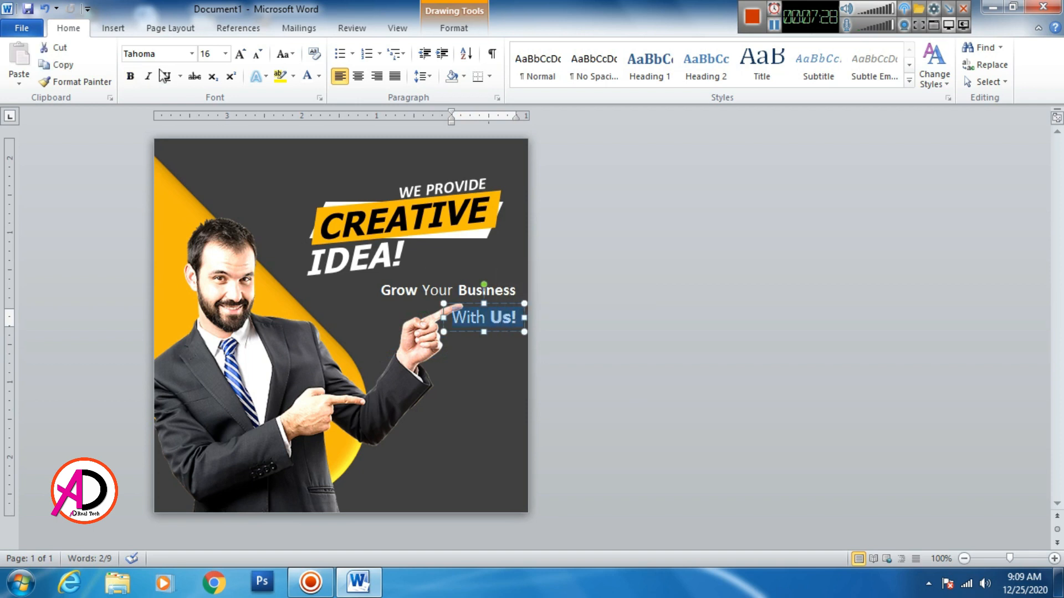
left_click(257, 53)
left_click_drag(498, 302, 508, 298)
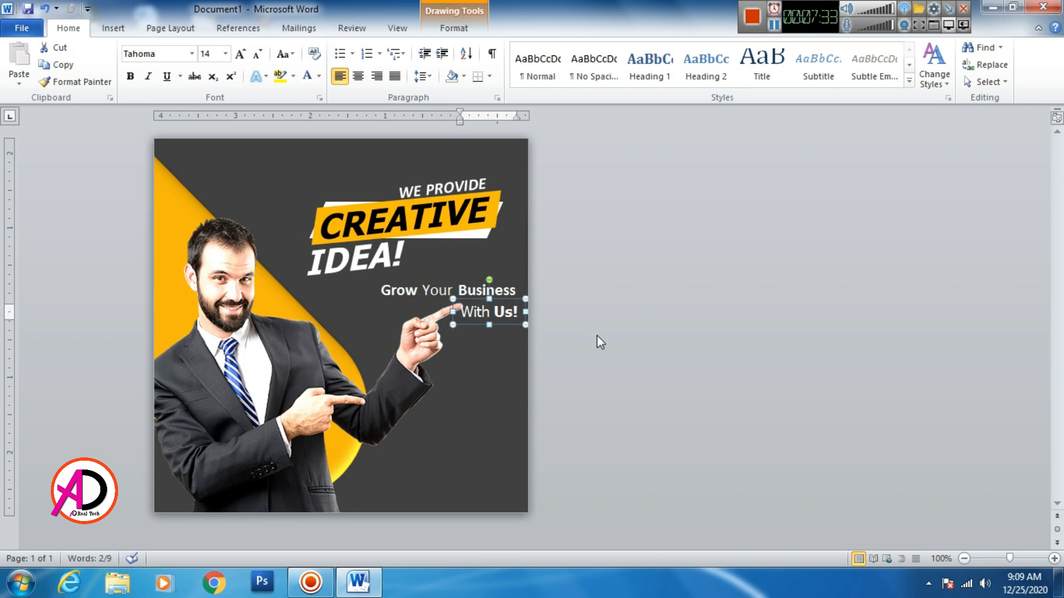
- Nudge the "With Us!" box right to the poster's edge and slightly up, closer to the tagline
key("Right")
key("Right")
key("Right")
key("Right")
key("Up")
key("Up")
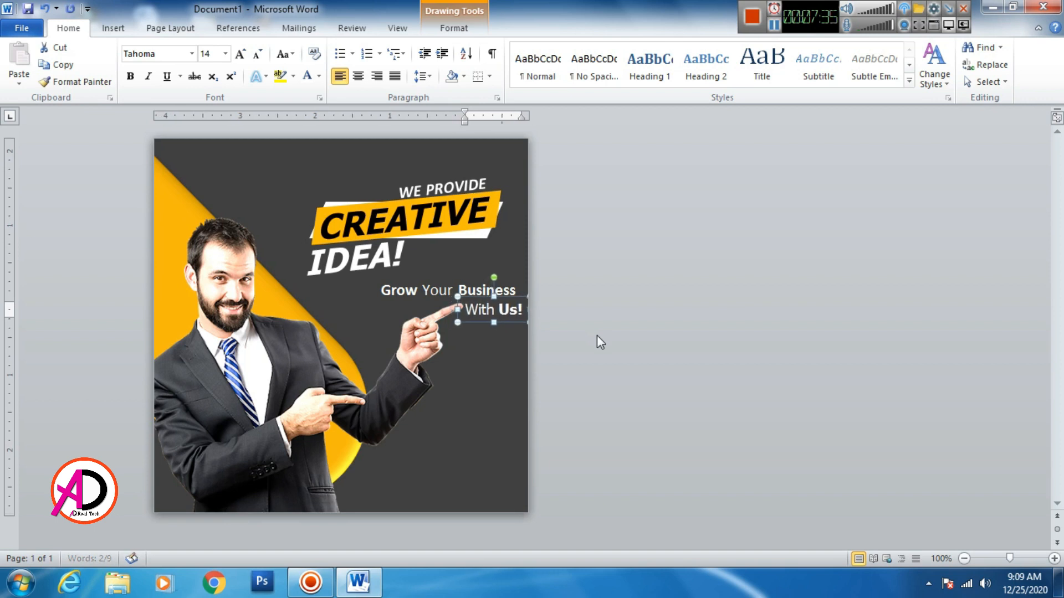
key("Up")
key("Up")
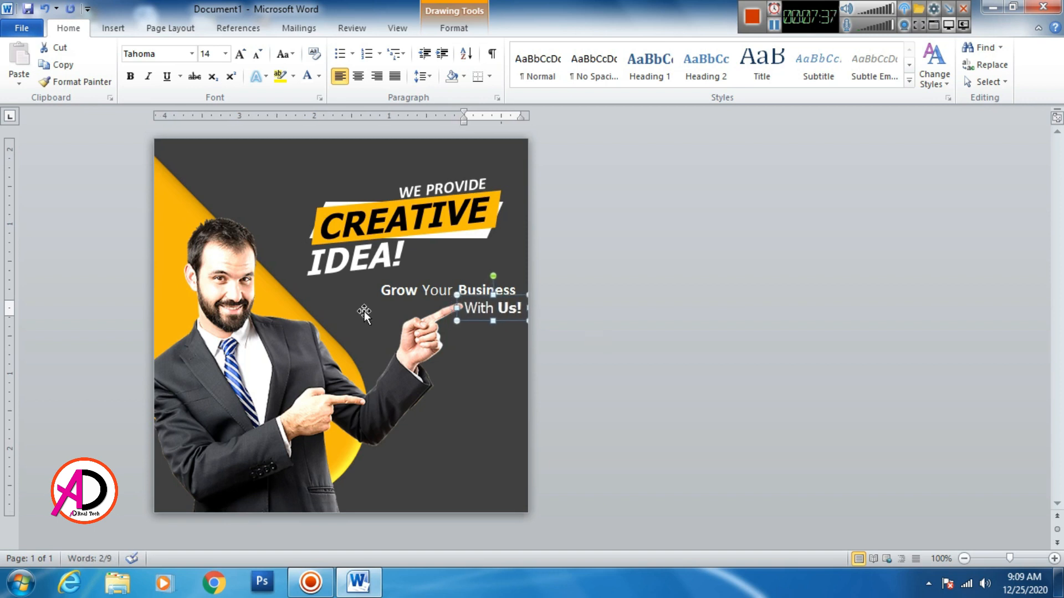
- Nudge the "Grow Your Business" box right so its end lines up with the "With Us!" line
left_click(408, 278)
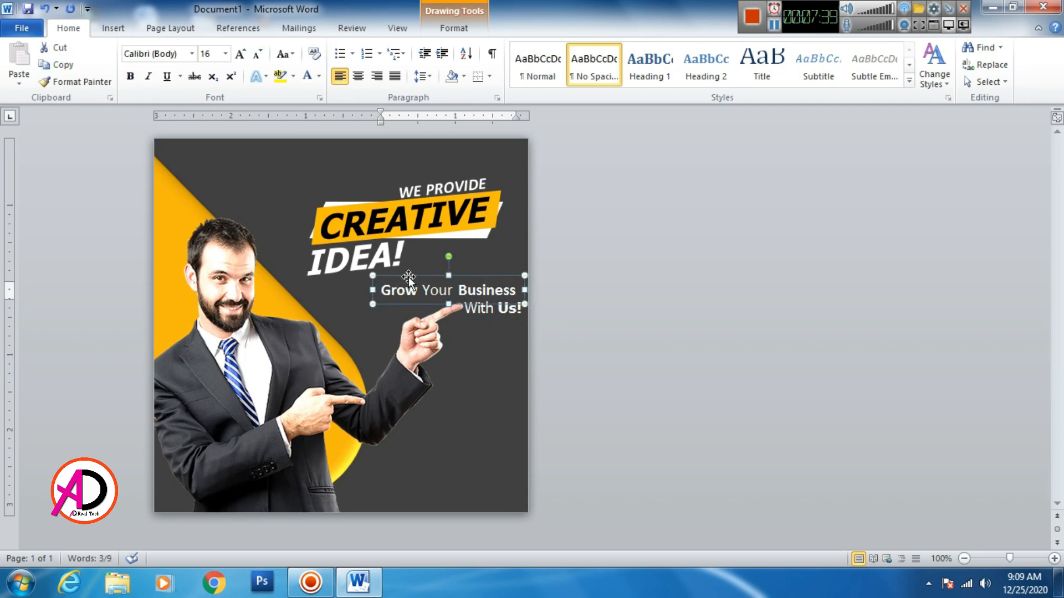
key("Right")
key("Right")
key("Right")
key("Right")
key("Right")
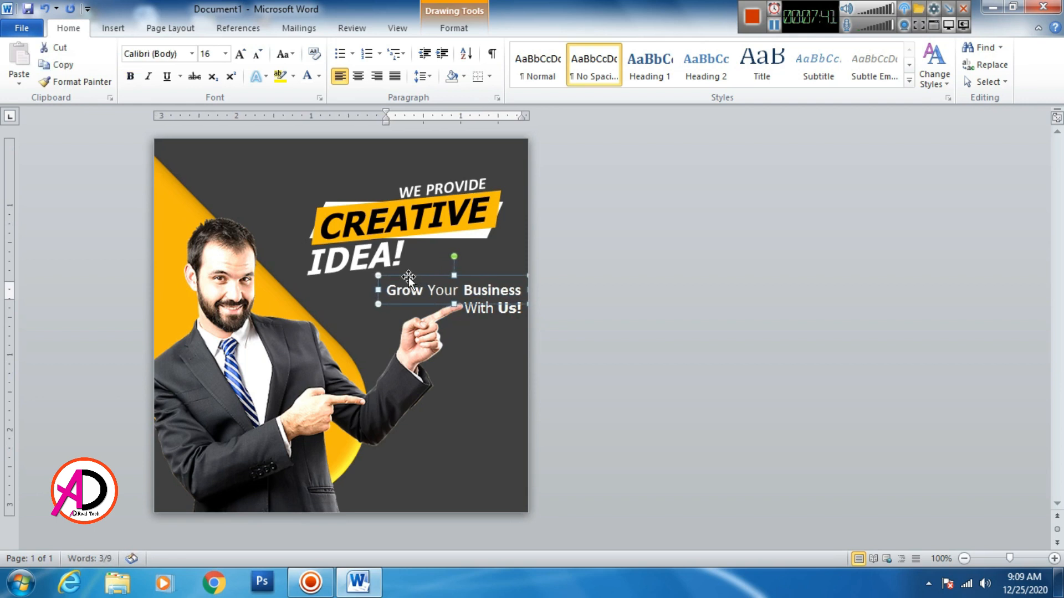
key("Right")
key("Right")
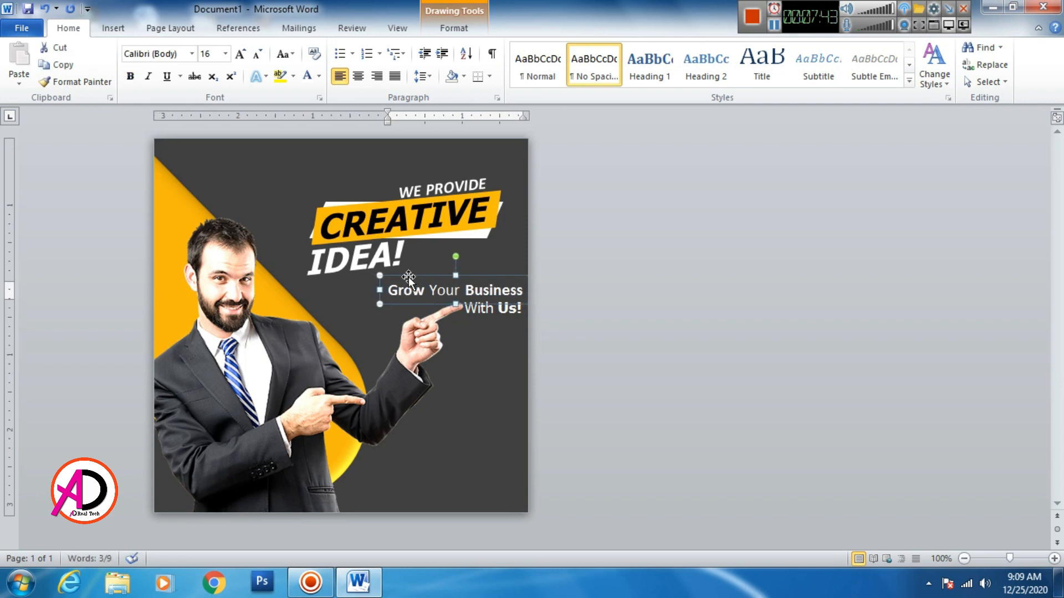
left_click(553, 300)
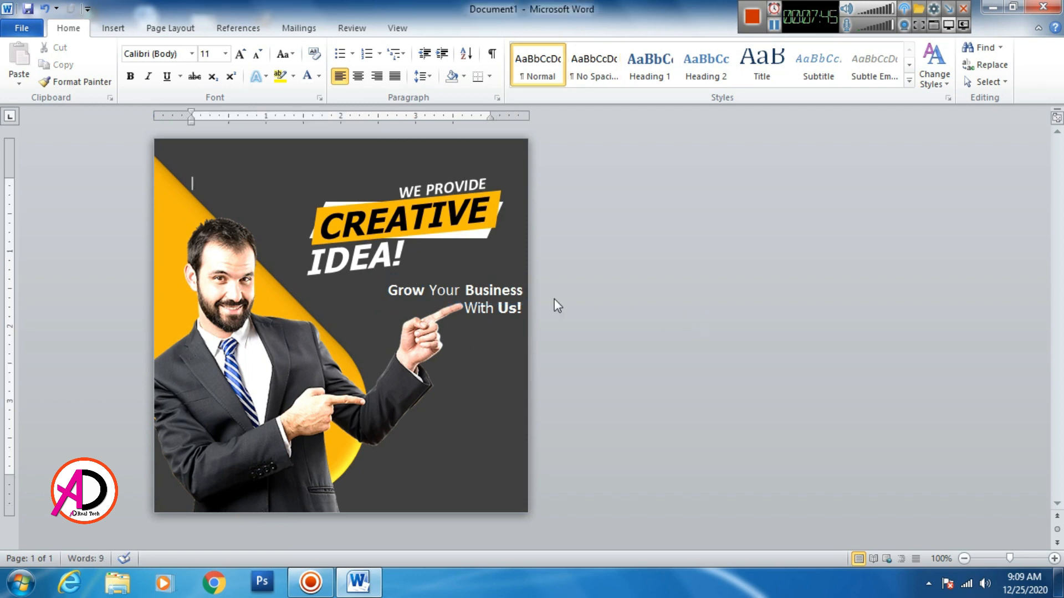
- Duplicate the "Grow Your Business" box and place the copy near the poster's lower right corner
left_click(465, 294)
left_click(492, 277)
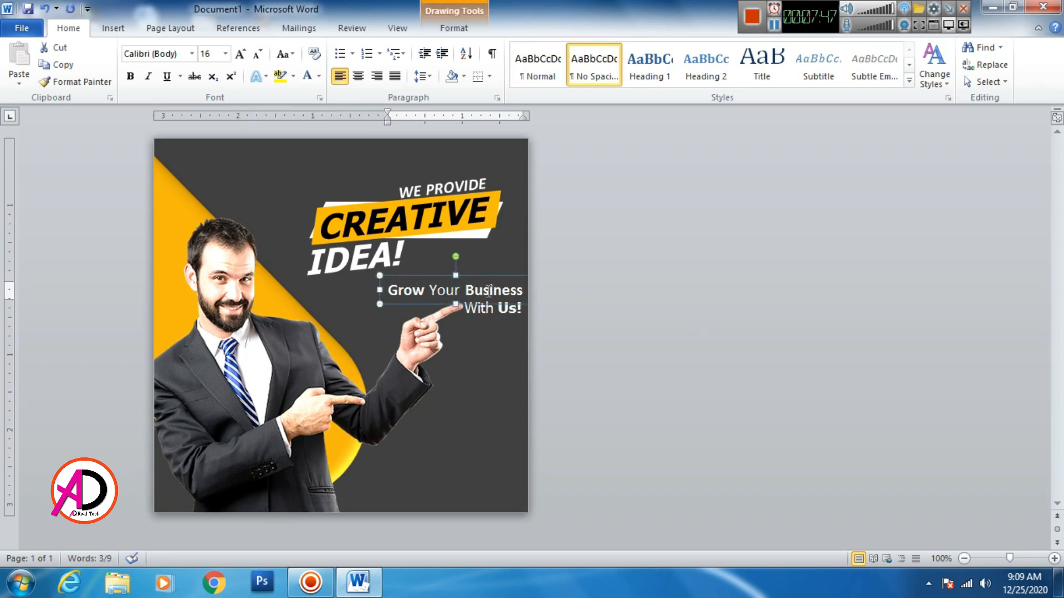
key("ctrl+d")
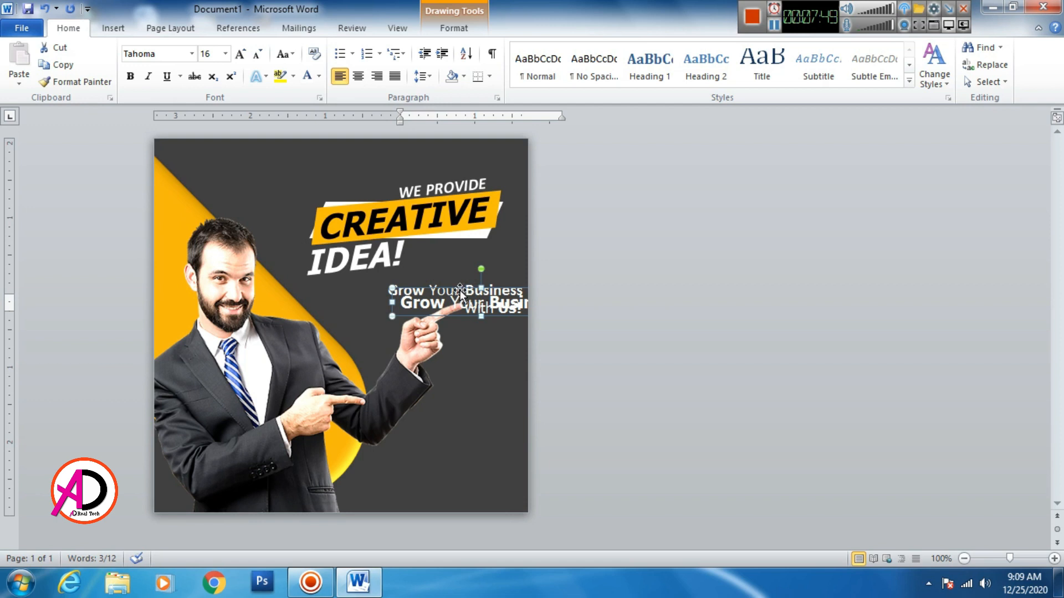
left_click_drag(460, 290, 417, 458)
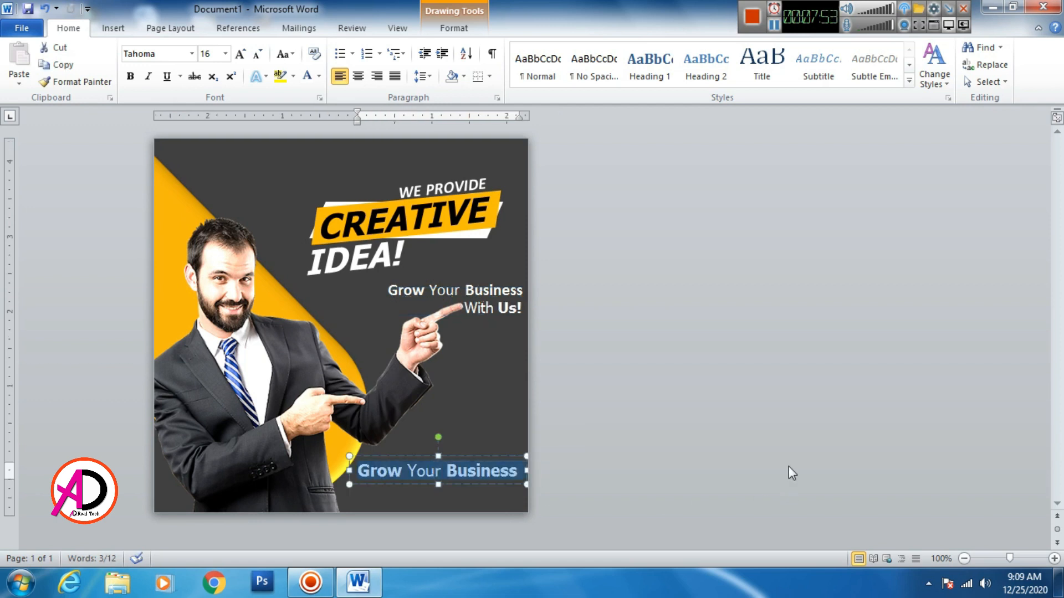
- Replace the lower copy's text with the contact phone number and shift its box slightly up and right
type("+123")
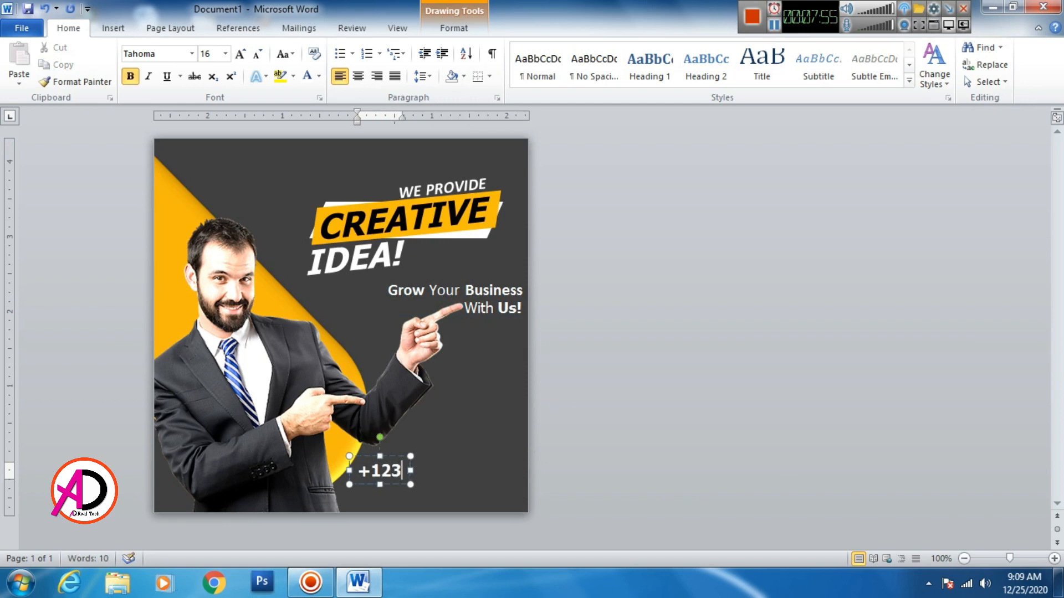
type(" 456 789")
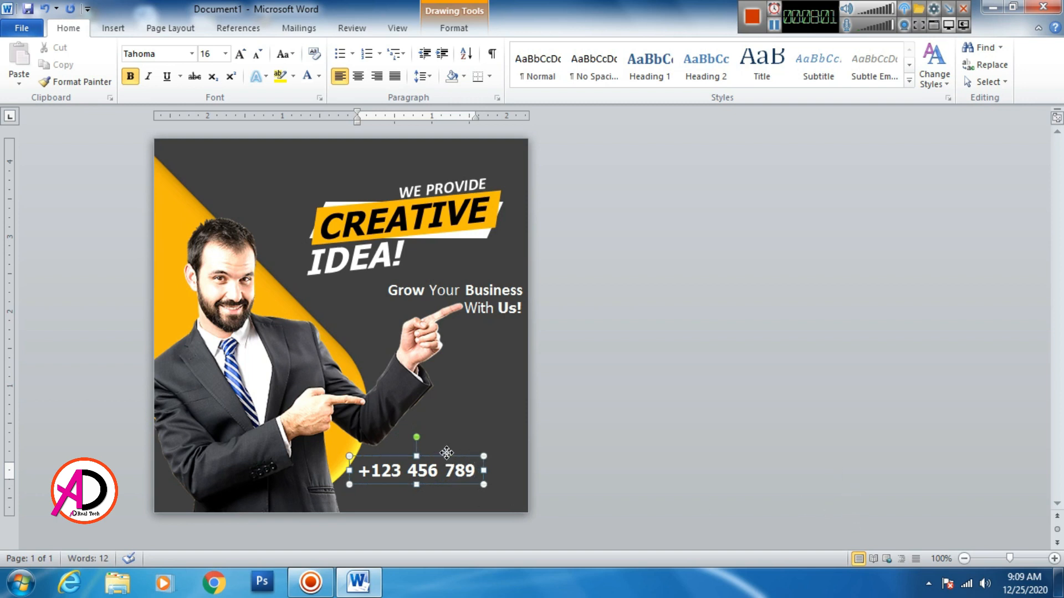
left_click_drag(446, 453, 471, 440)
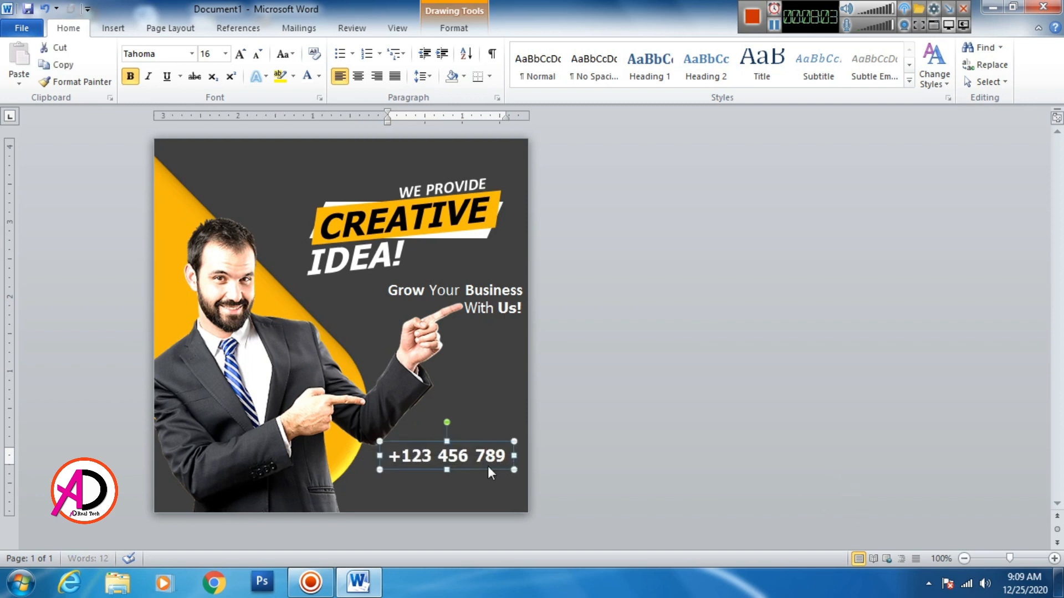
type("0")
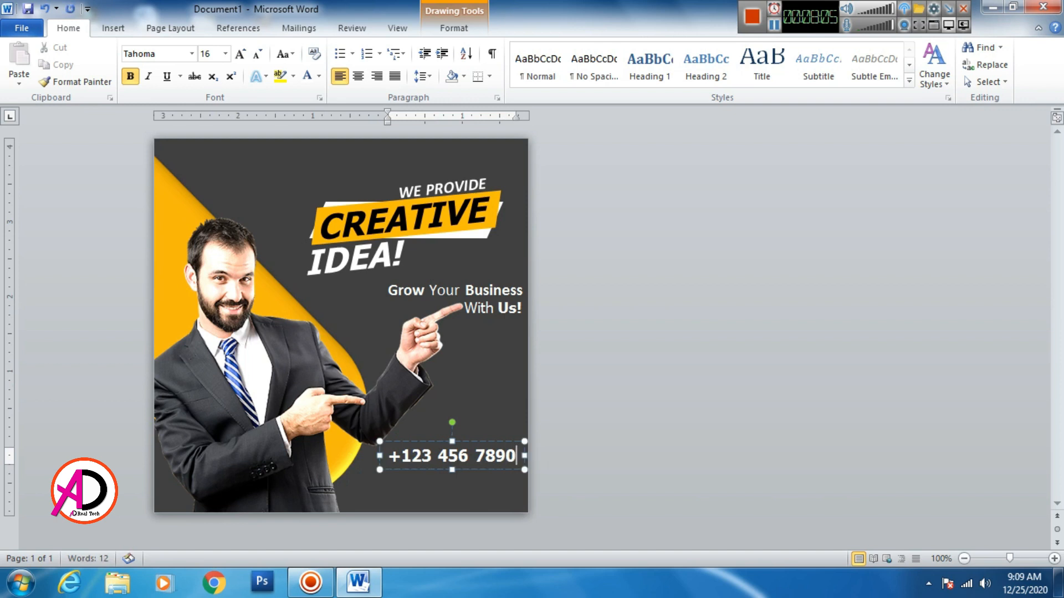
- Nudge the phone number text box slightly left, away from the poster's edge
left_click(408, 441)
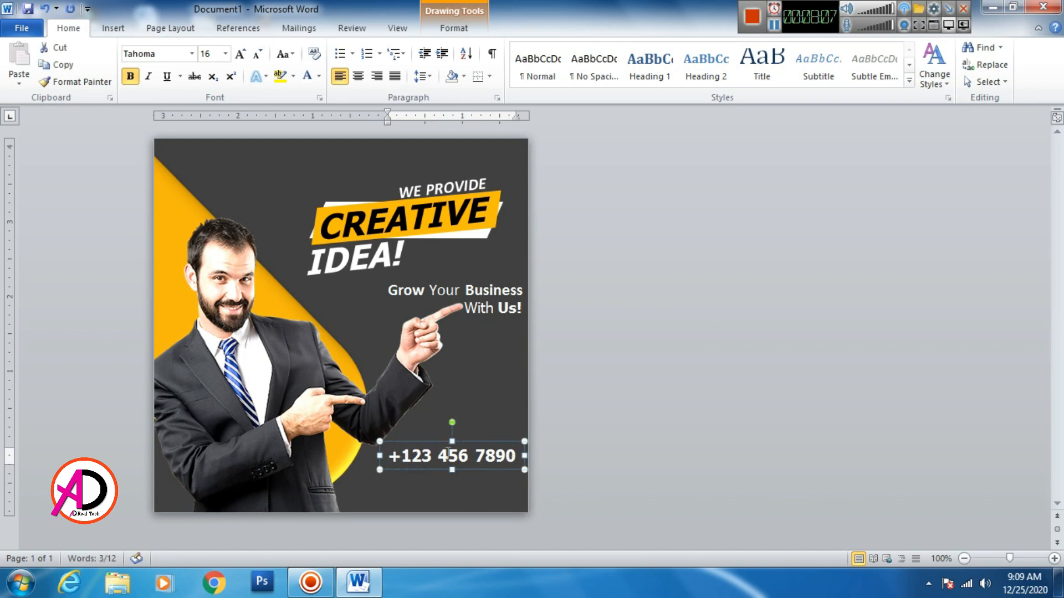
key("Left")
key("Left")
key("Left")
key("Left")
key("Left")
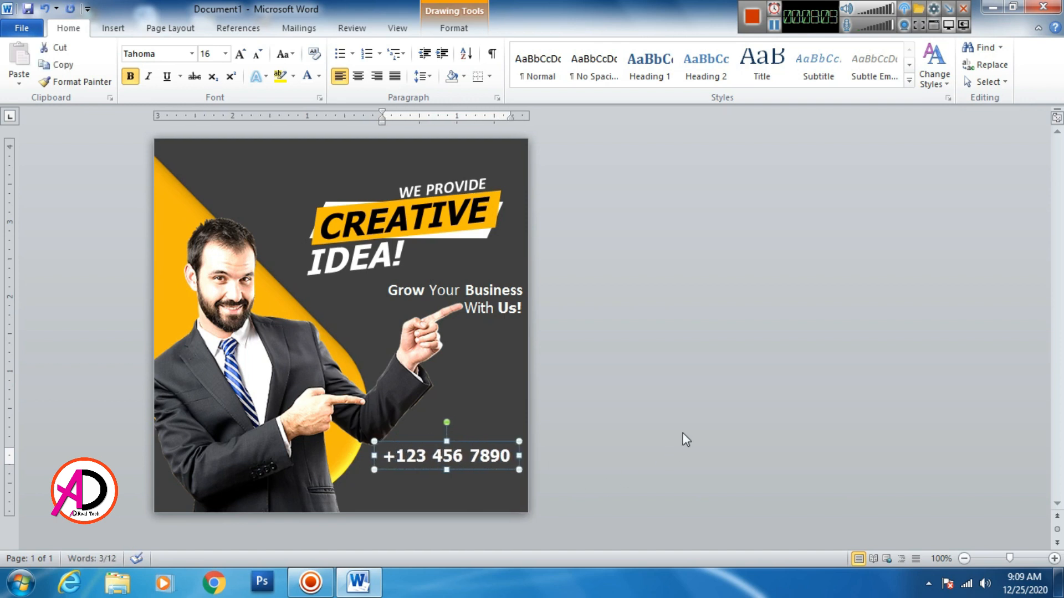
left_click(685, 438)
- Duplicate the "Grow Your Business" box again and place the copy just below the phone number
left_click(432, 455)
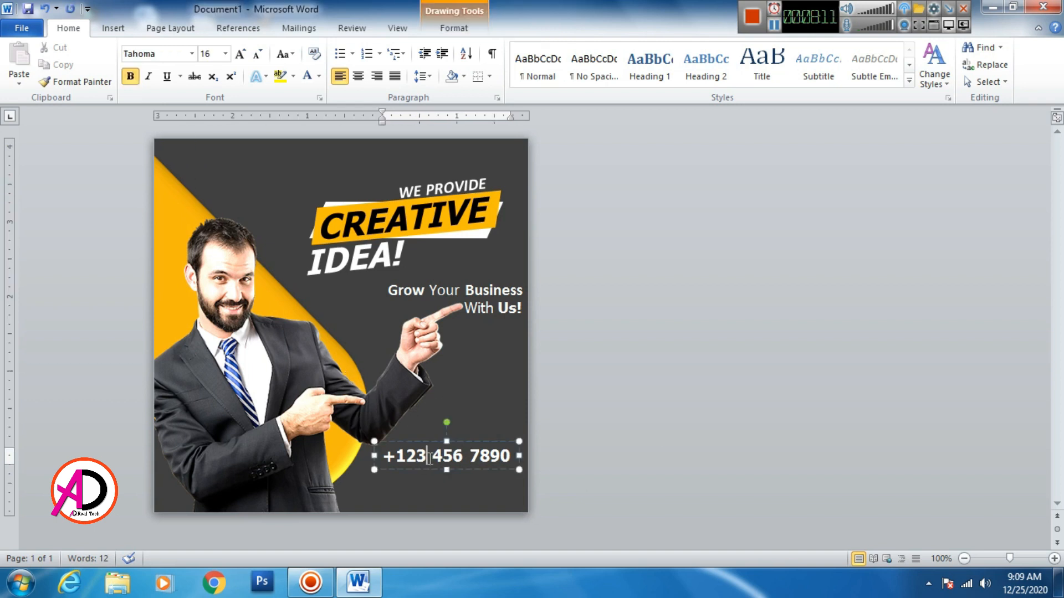
left_click(432, 441)
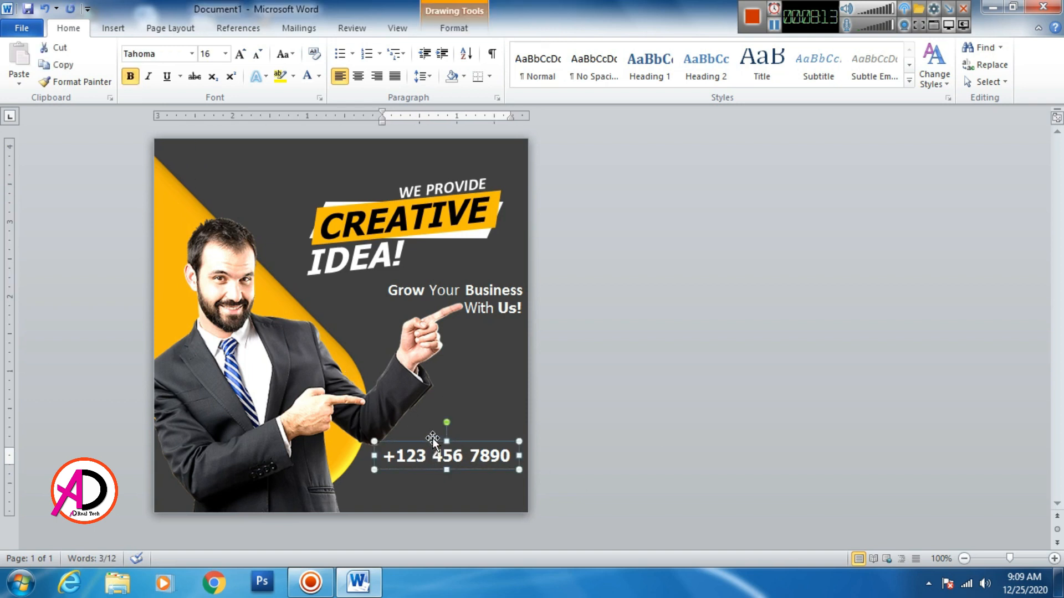
left_click(470, 292)
left_click(427, 275)
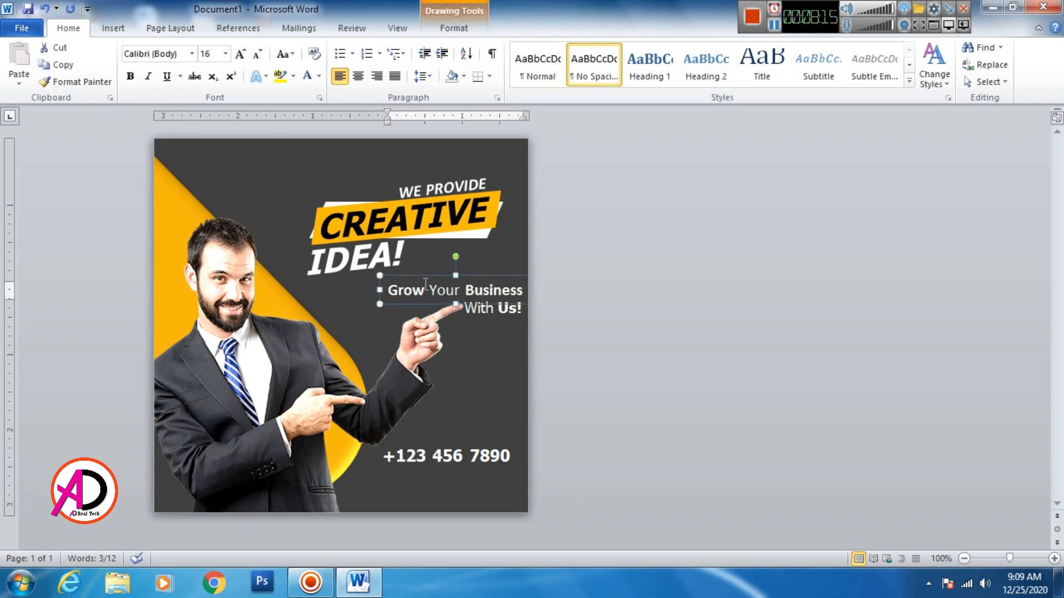
key("ctrl+v")
left_click_drag(457, 292, 417, 475)
triple_click(418, 477)
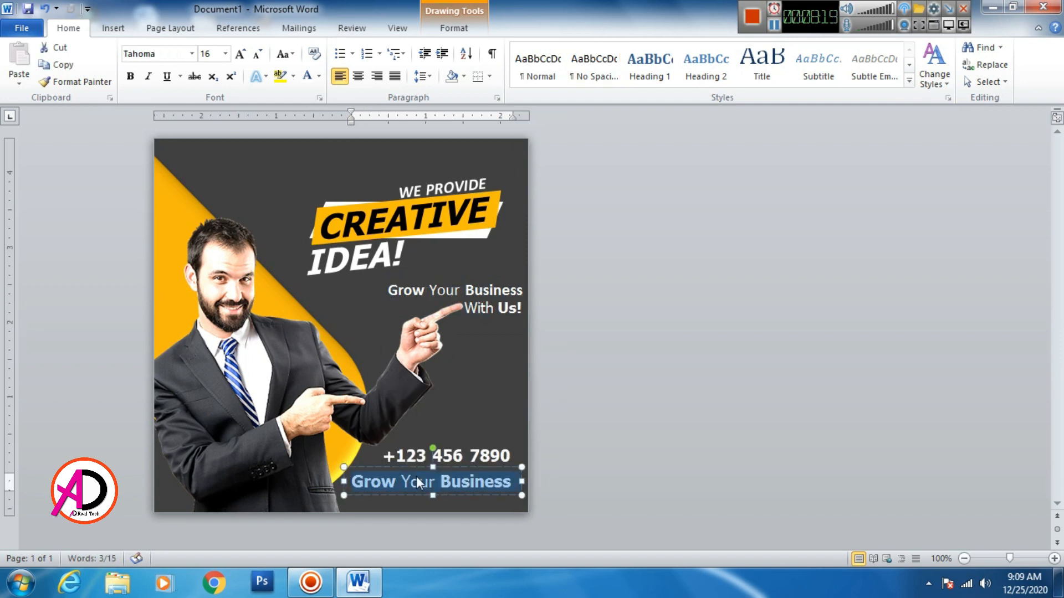
key("ctrl+shift+comma")
key("ctrl+shift+comma")
key("ctrl+shift+comma")
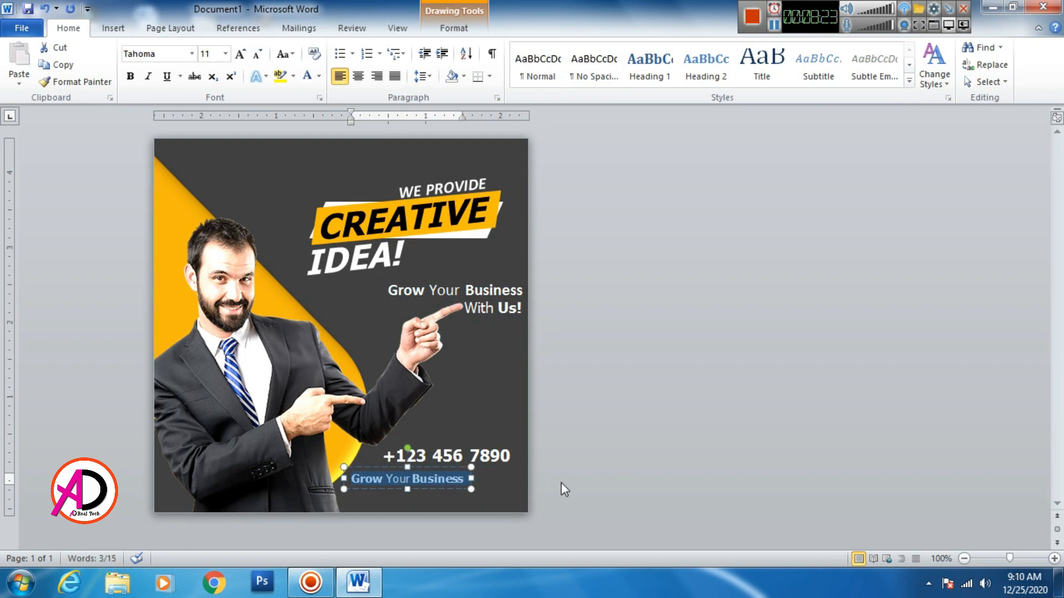
type("www.")
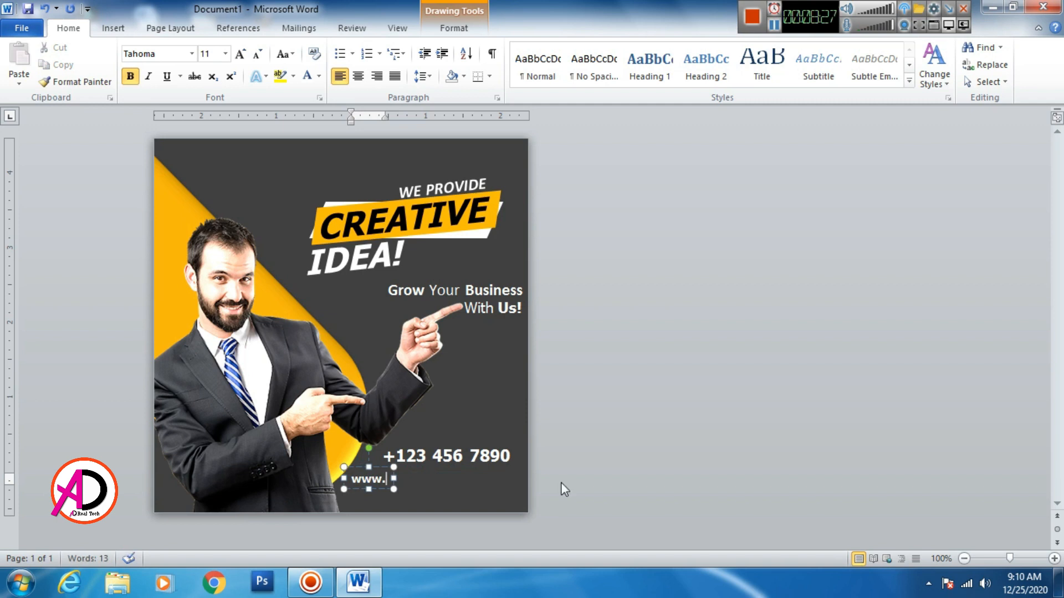
key("ctrl+a")
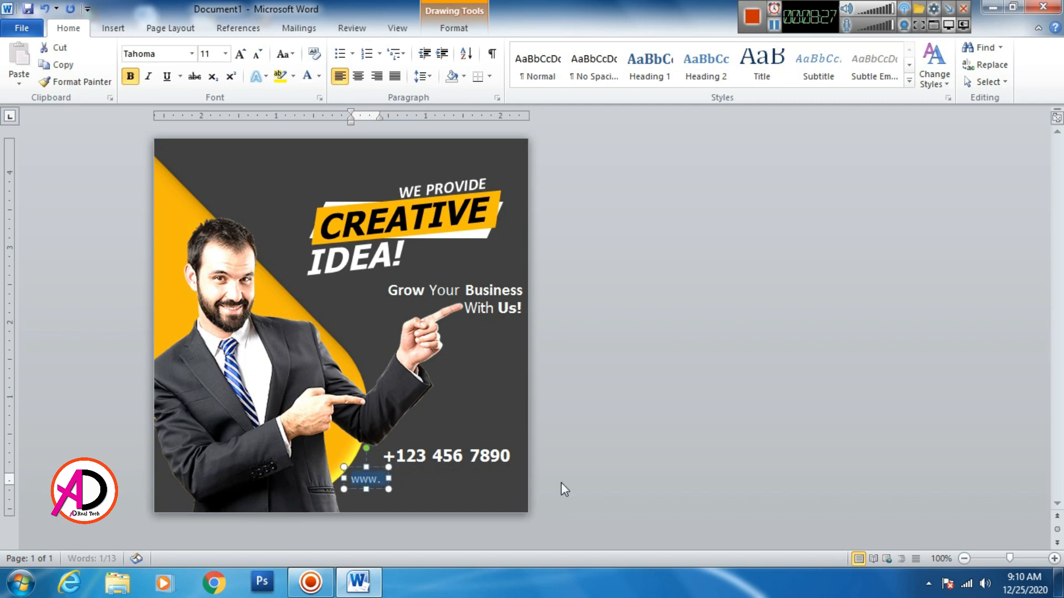
key("ctrl+b")
key("End")
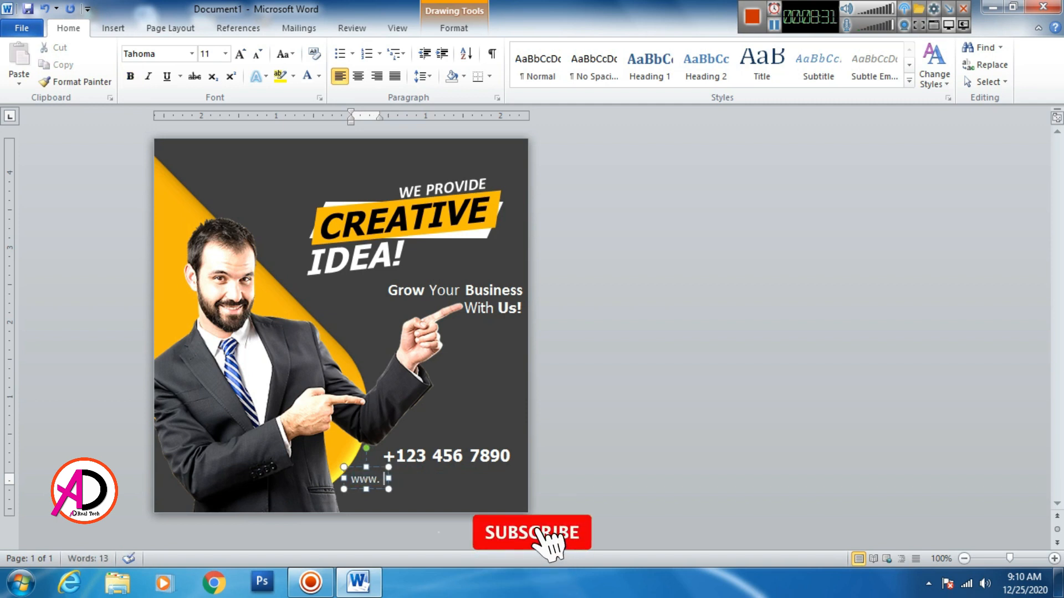
type("YOUR")
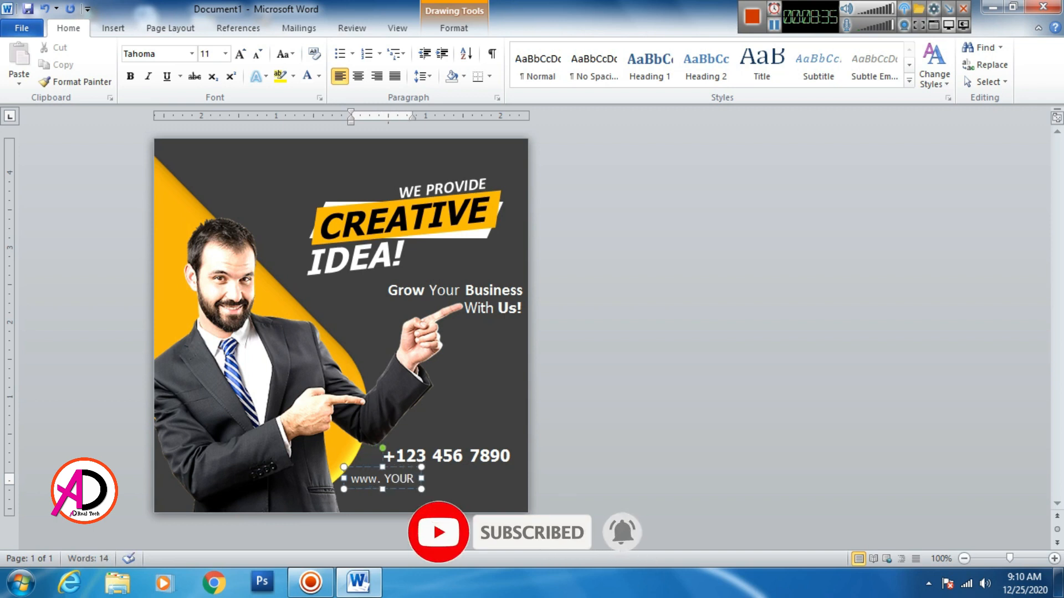
key("BackSpace")
key("BackSpace")
key("BackSpace")
type("o")
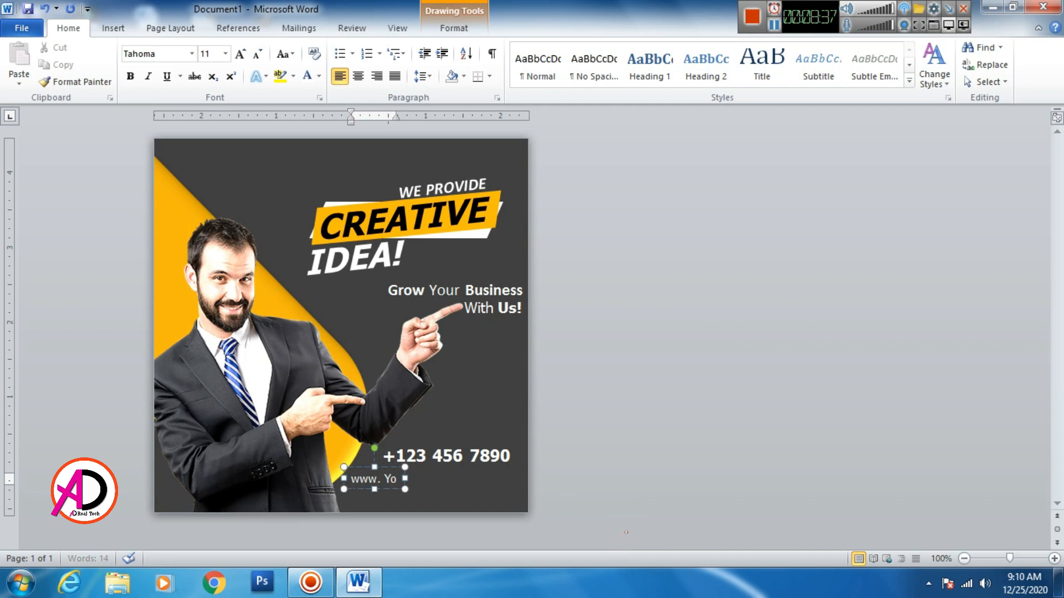
type("ur")
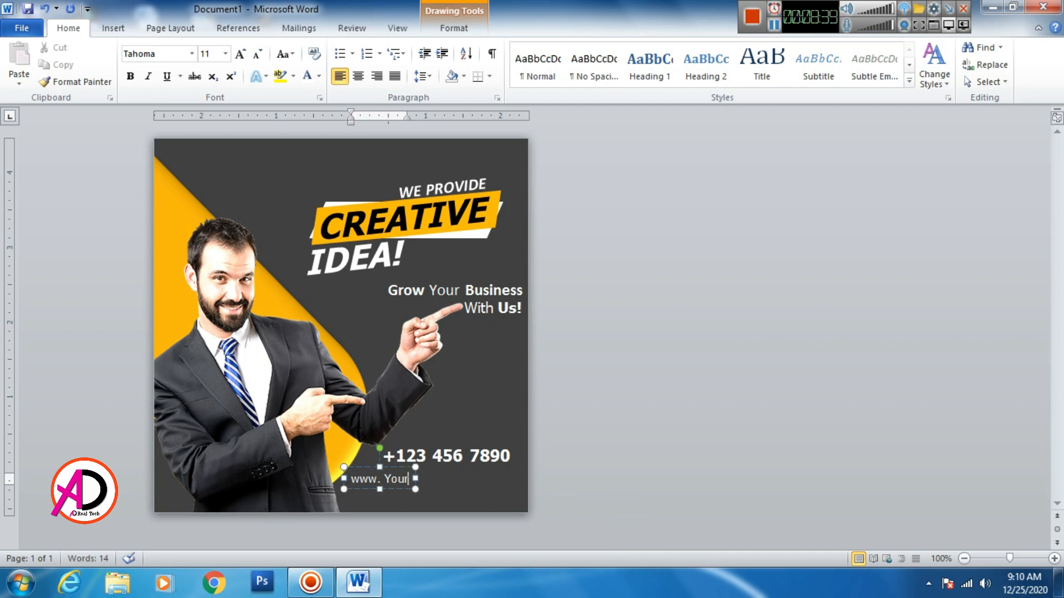
type(" Wedn")
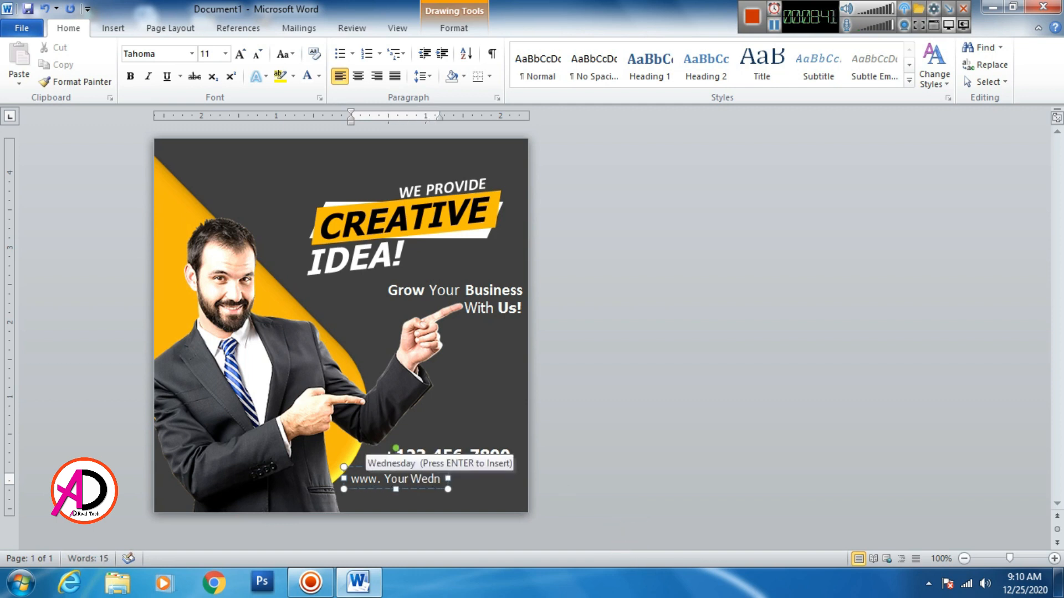
key("BackSpace")
key("BackSpace")
type("bs")
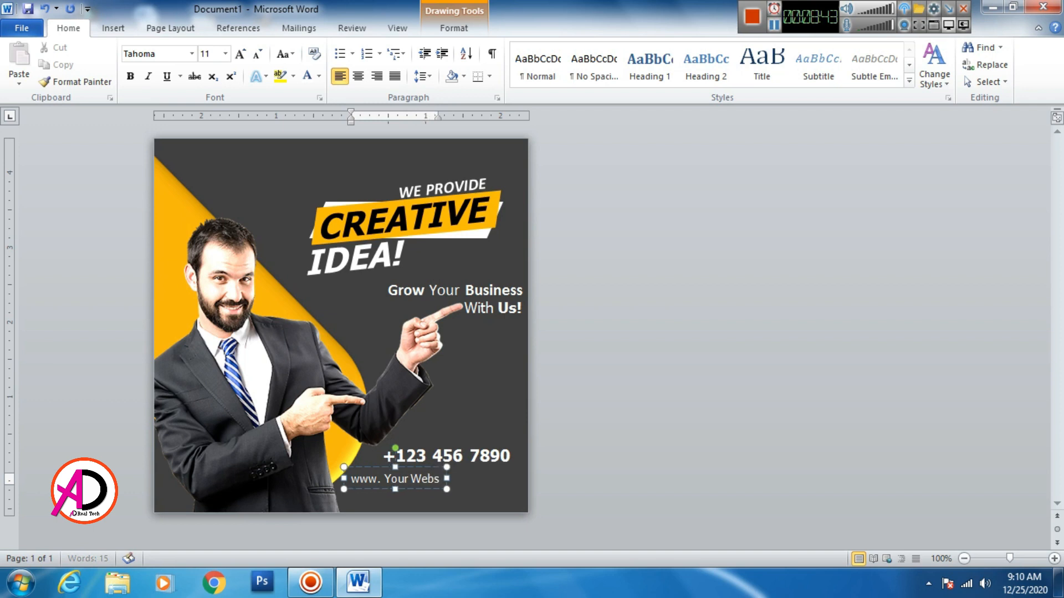
type("ite")
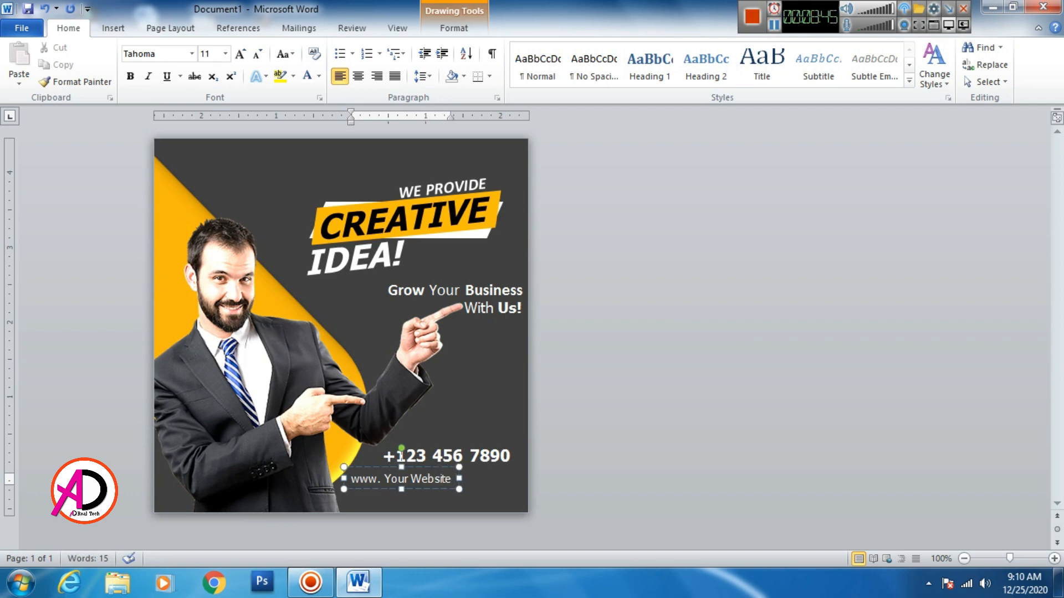
type(".")
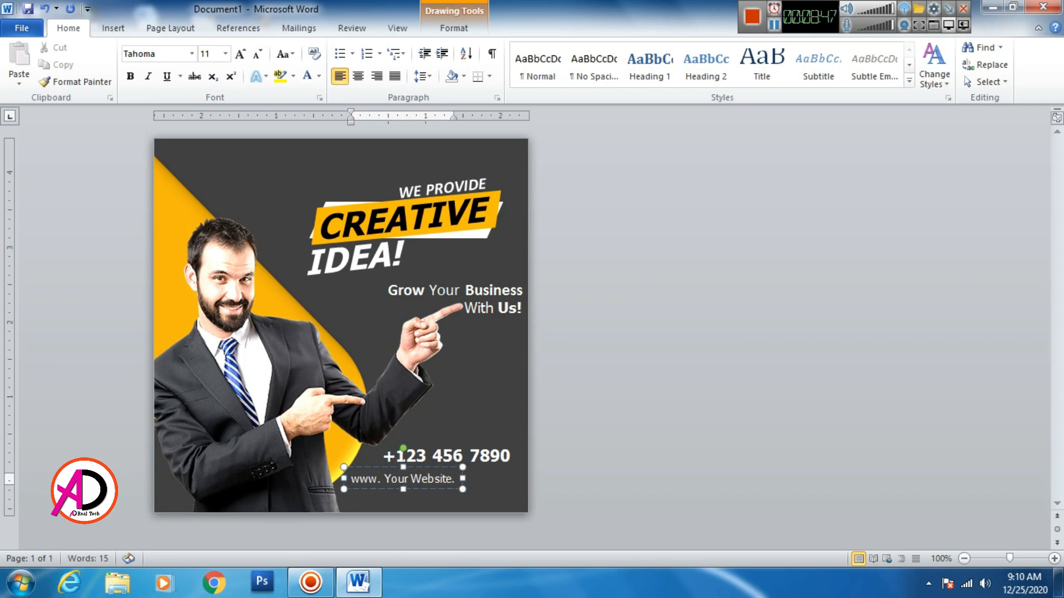
type("oom")
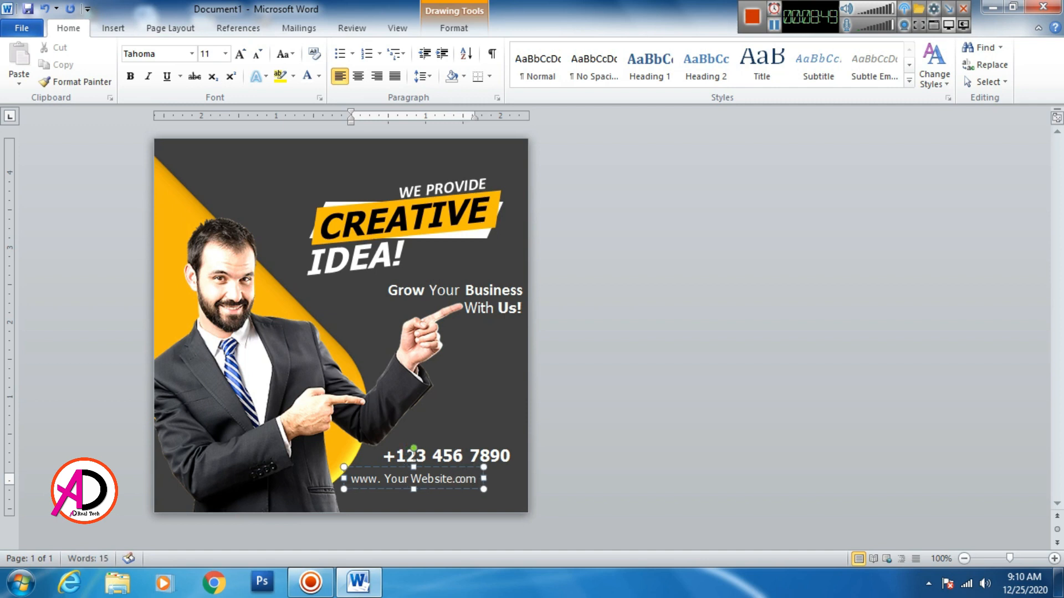
- Shift the website box slightly right and expand its character spacing by 1.1 pt
left_click_drag(457, 464, 478, 464)
triple_click(430, 478)
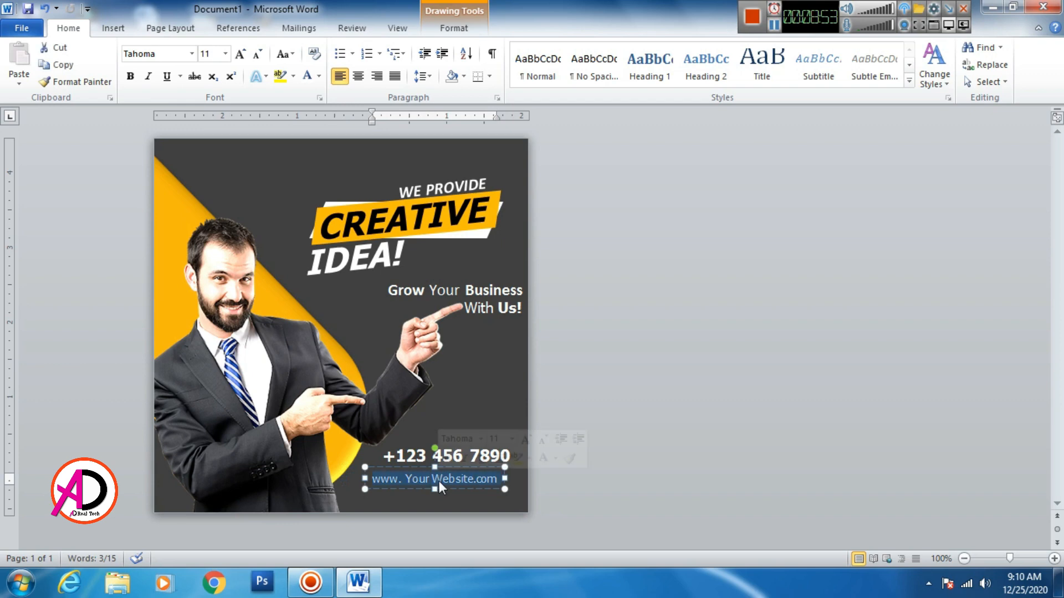
left_click(320, 98)
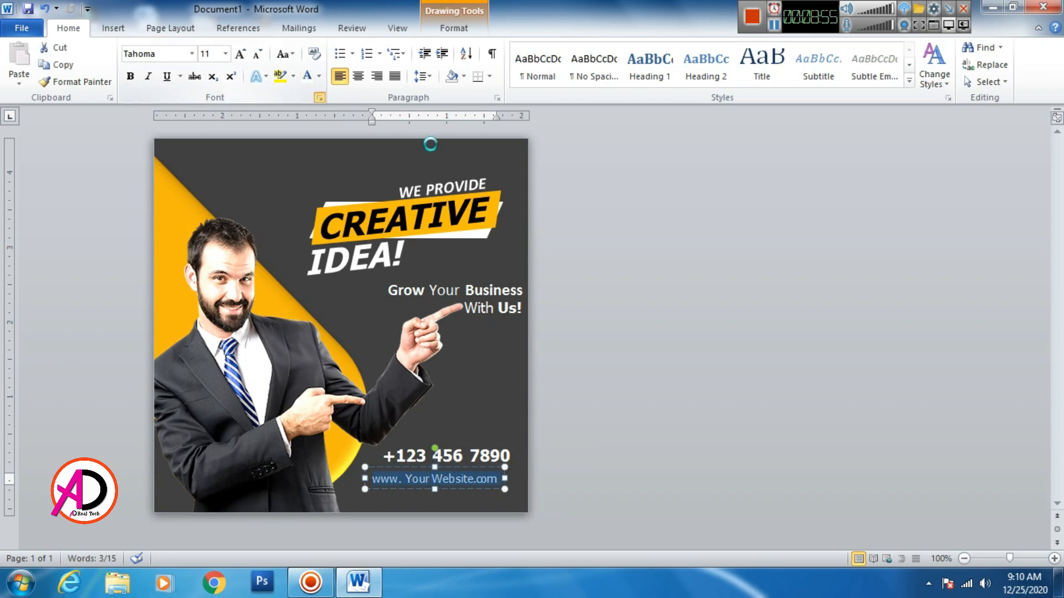
left_click(443, 112)
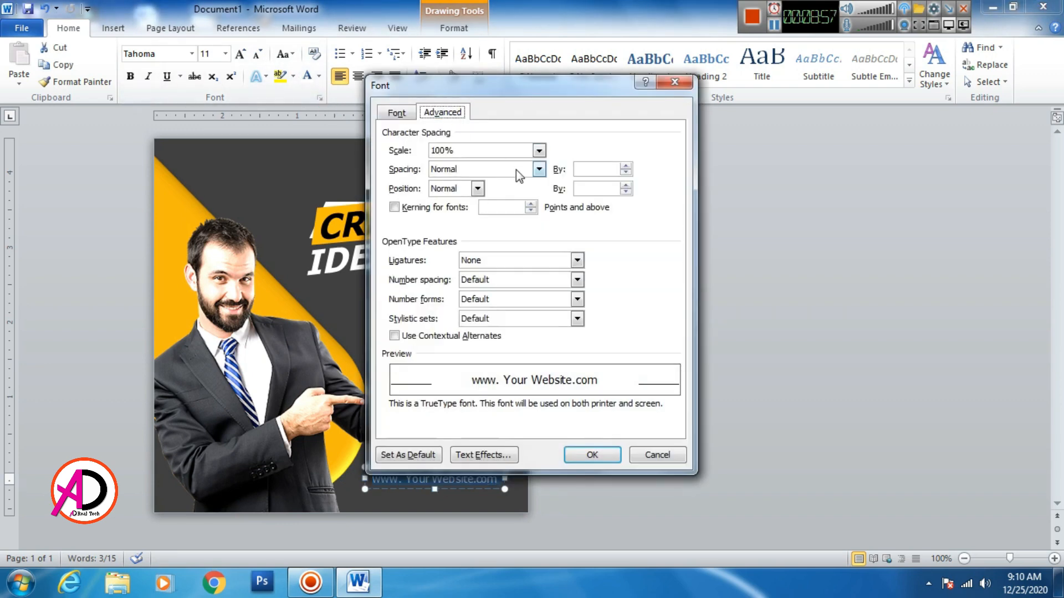
left_click(626, 166)
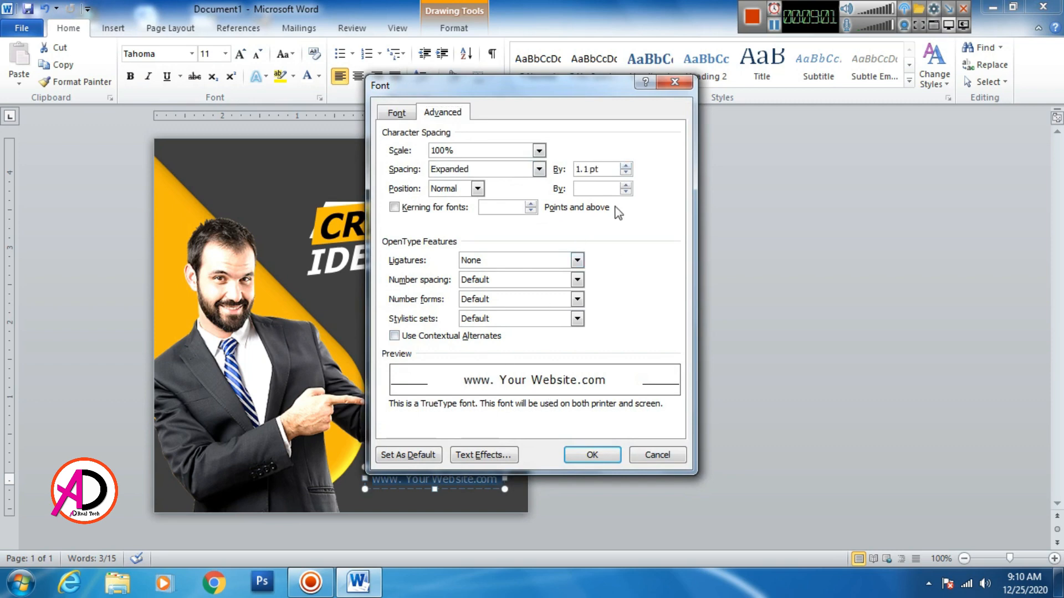
left_click(592, 452)
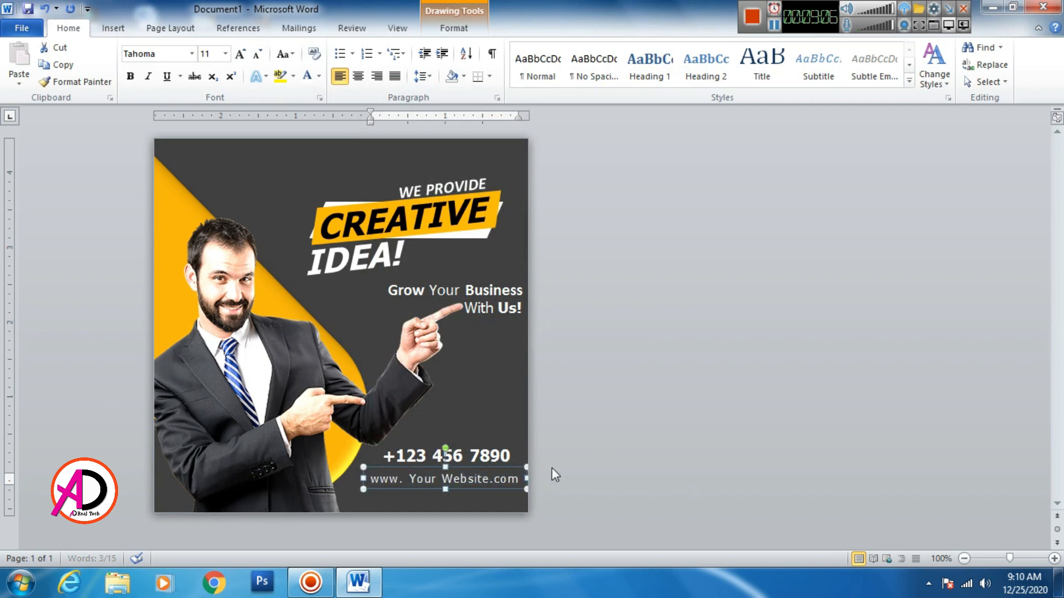
- Nudge the website box slightly up and left, and remove the space between "Your" and "Website"
key("Left")
key("Up")
key("Up")
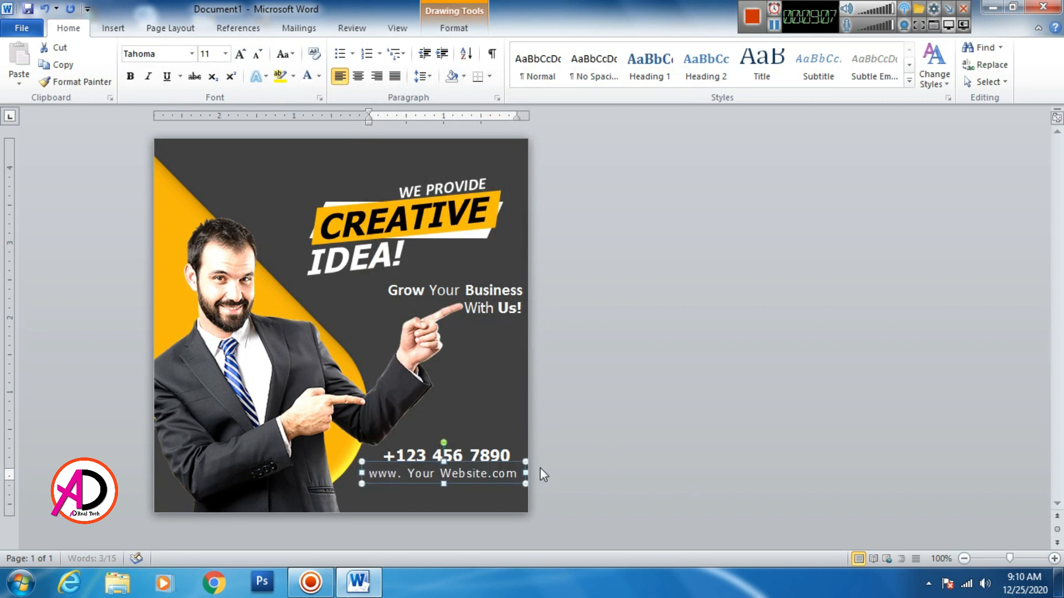
left_click(442, 474)
key("BackSpace")
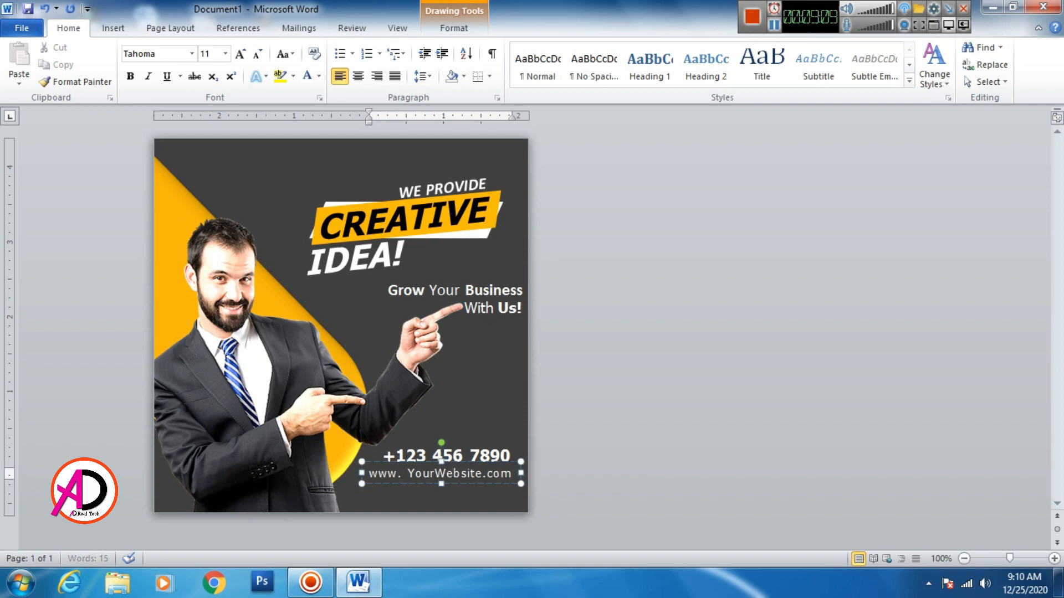
- Color the "YourWebsite" part of the web address orange
left_click(403, 463)
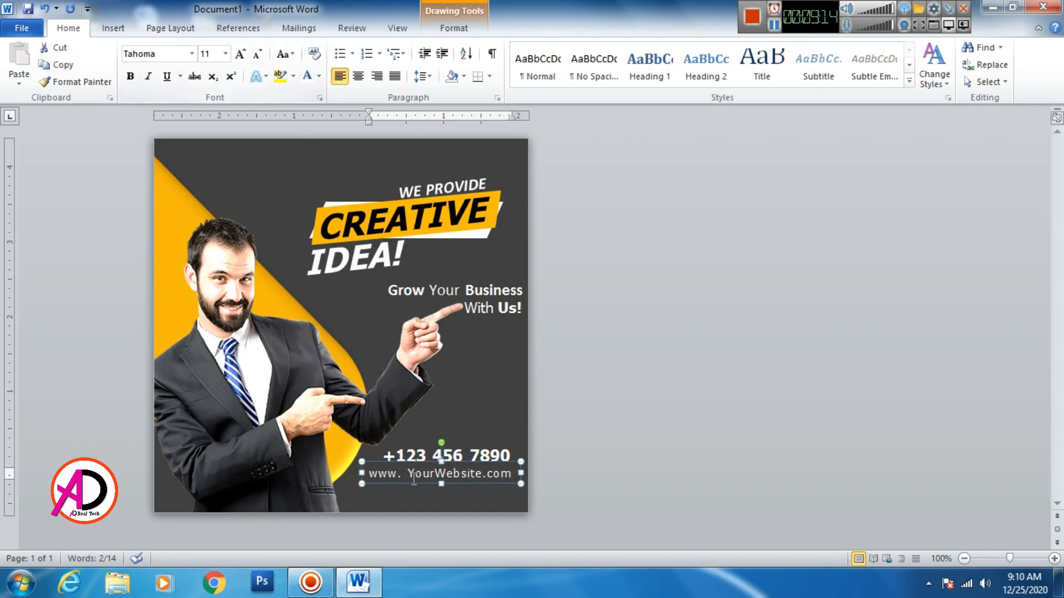
left_click_drag(451, 470, 477, 468)
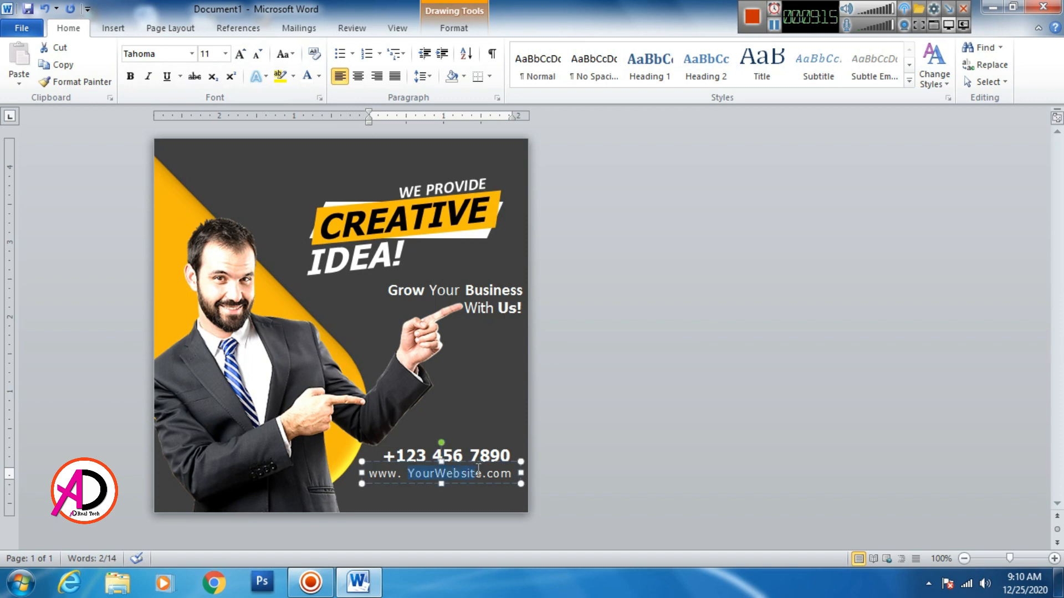
left_click(278, 75)
key("ctrl+z")
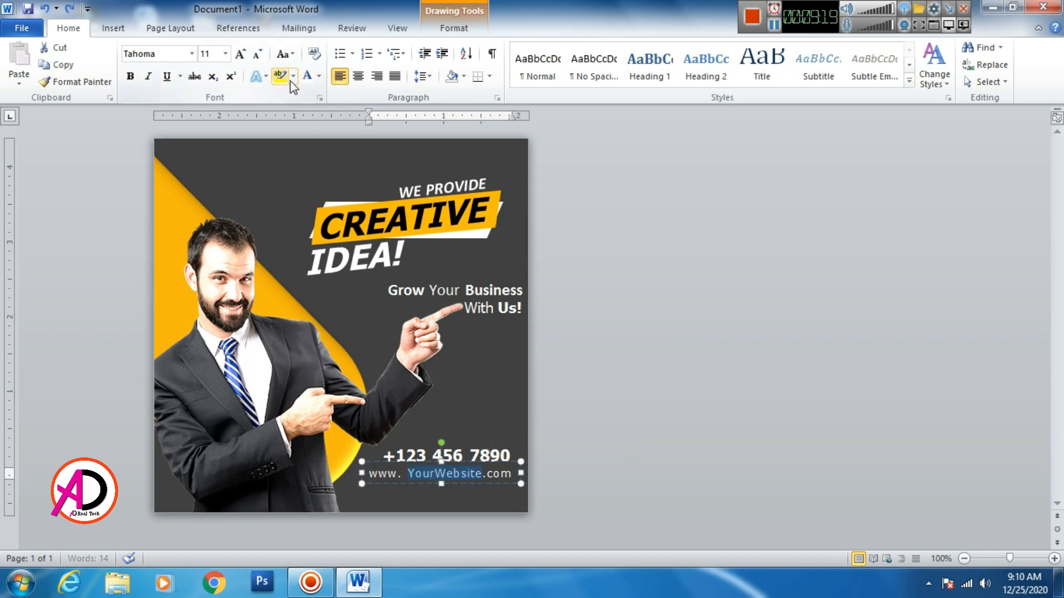
left_click(319, 76)
left_click(306, 236)
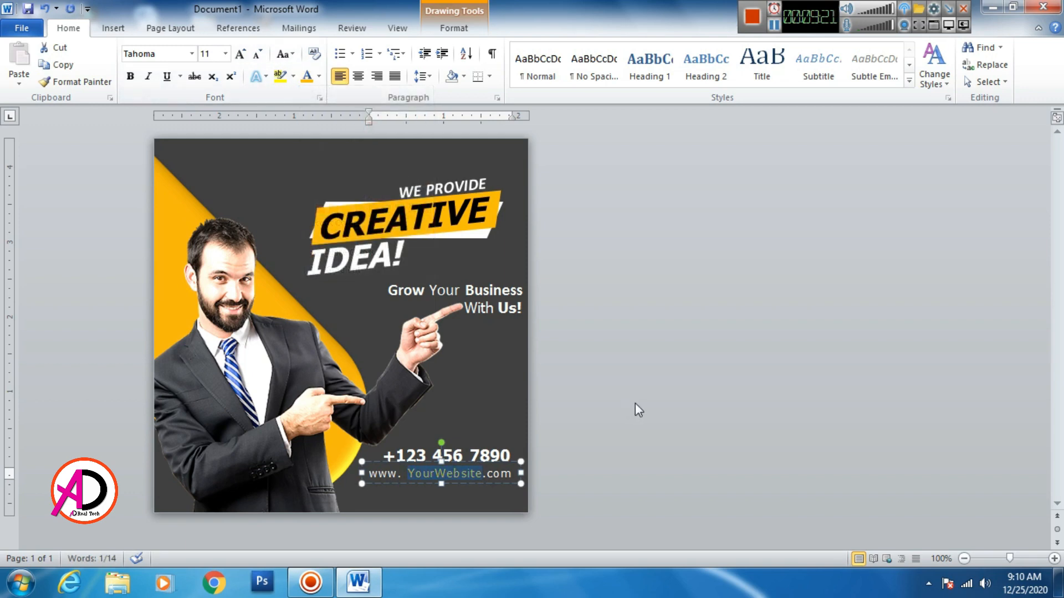
- Draw a fully rounded rectangle just below the website address, about 1.26 inches wide and 0.29 inches high
left_click(568, 378)
left_click(113, 28)
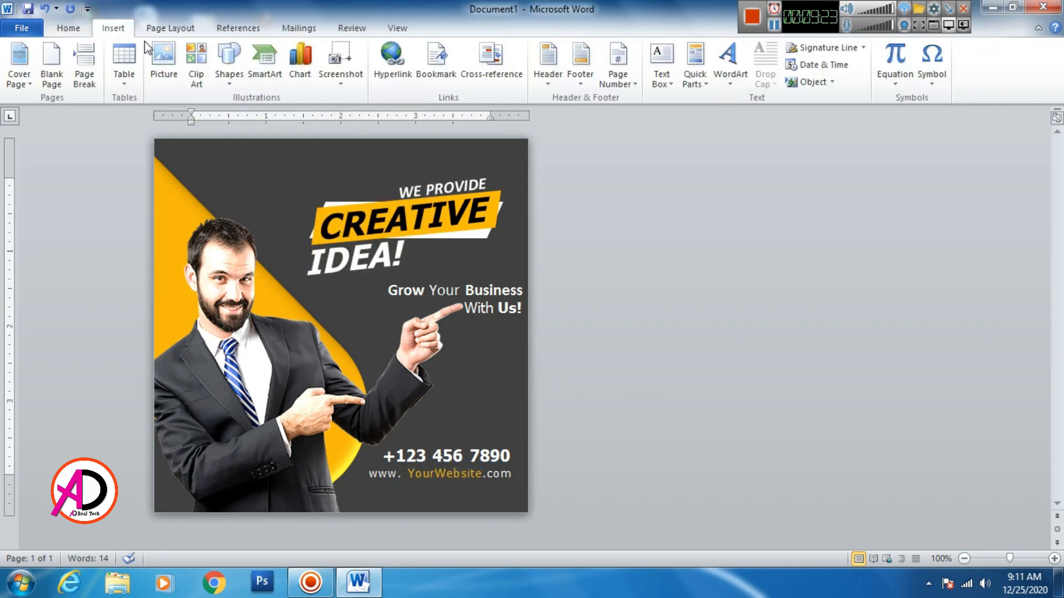
left_click(235, 68)
left_click(332, 114)
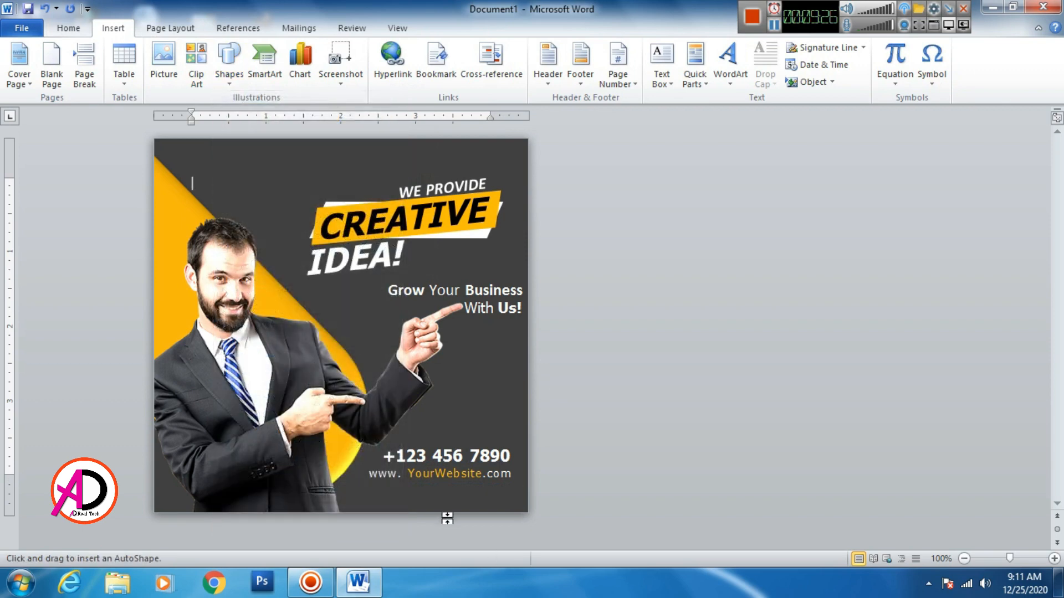
left_click_drag(389, 490, 499, 505)
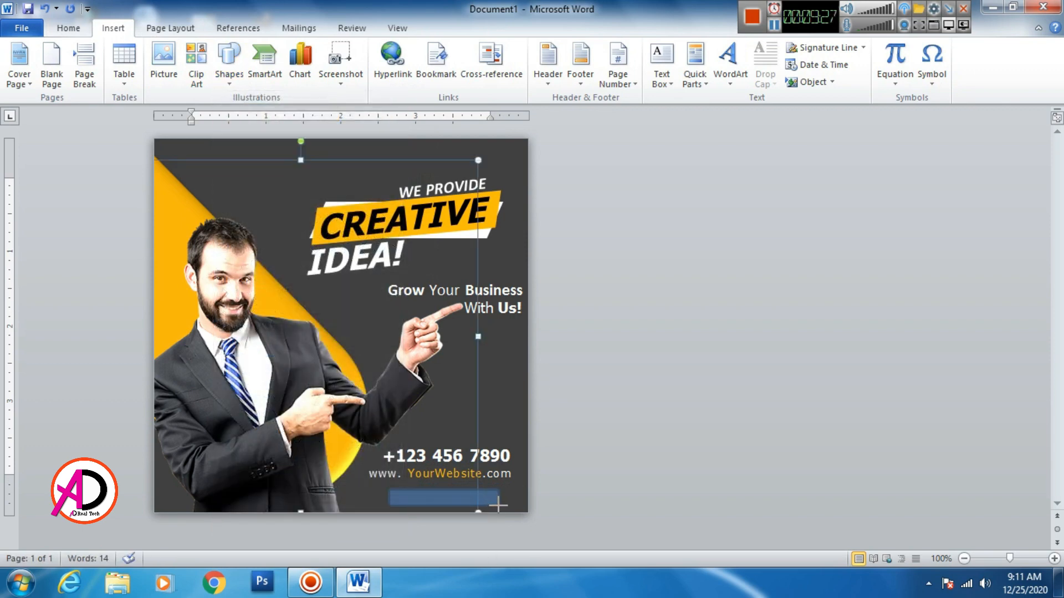
scroll(467, 520, "up", 4)
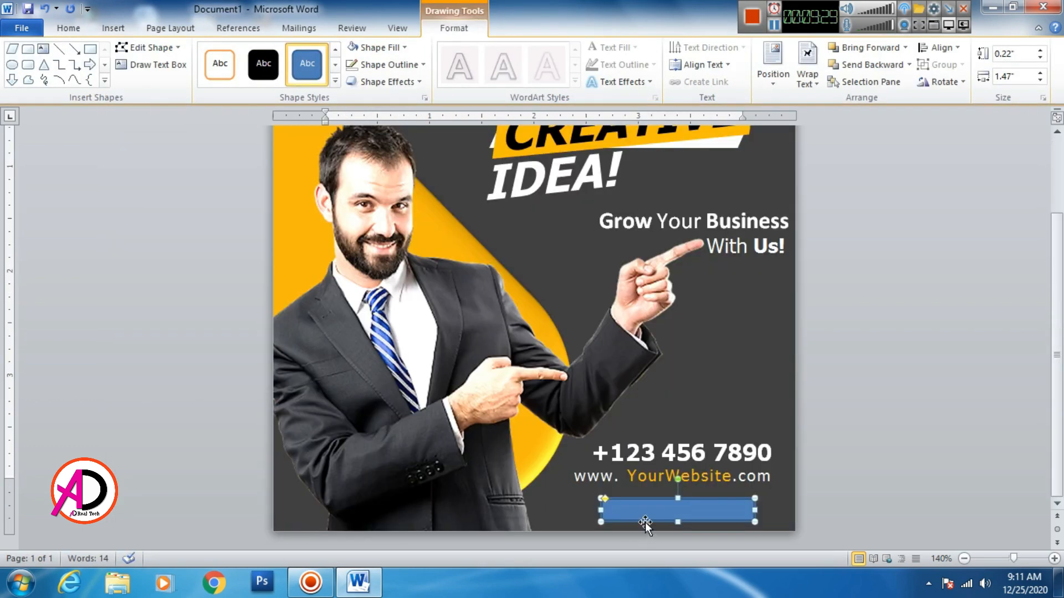
left_click_drag(606, 497, 677, 491)
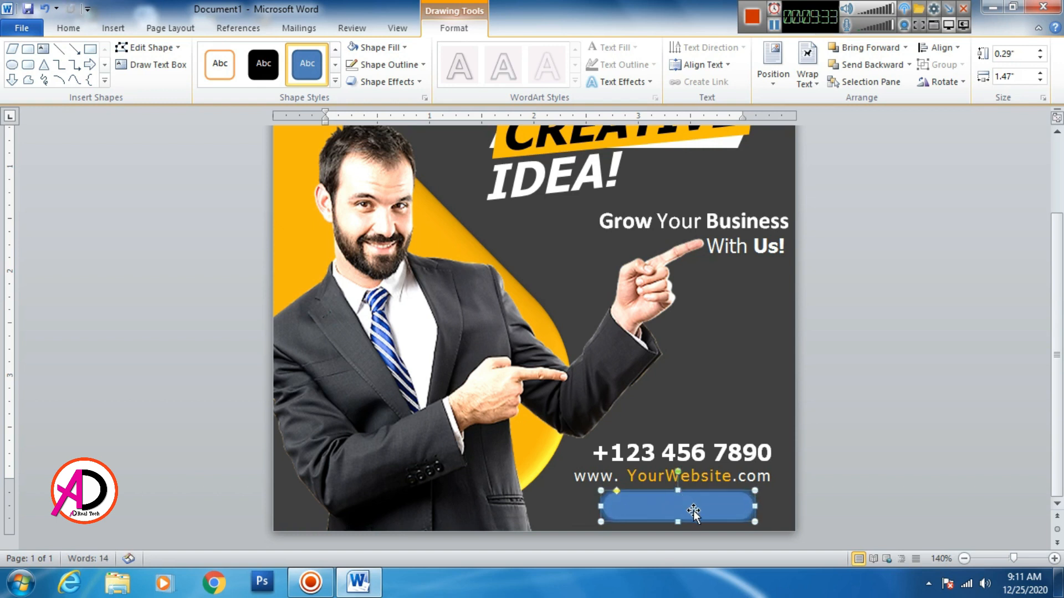
left_click_drag(752, 508, 717, 511)
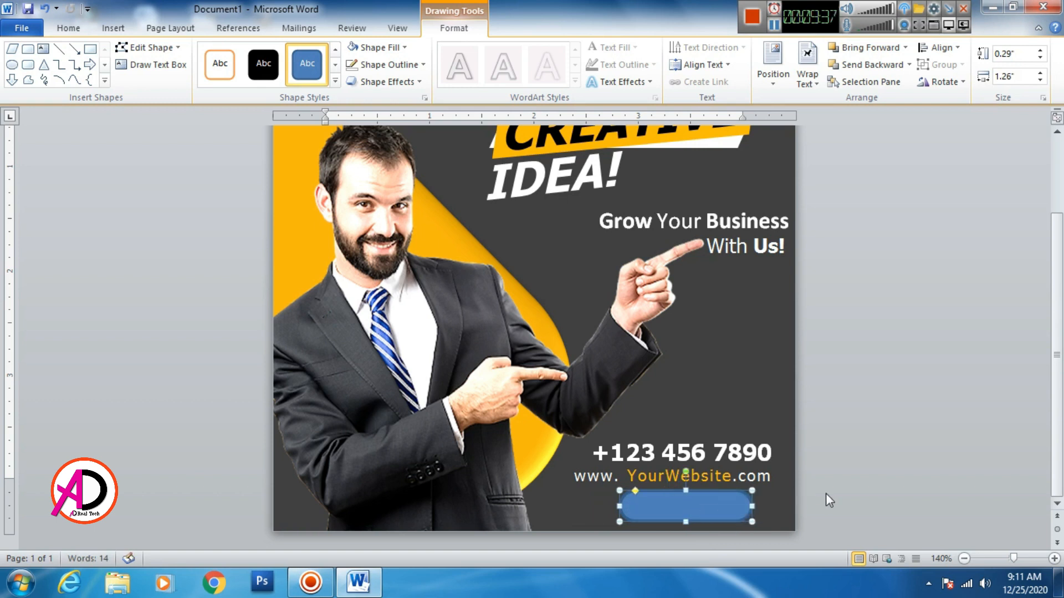
- Fill the rounded rectangle with the recently used orange and remove its outline
left_click(382, 48)
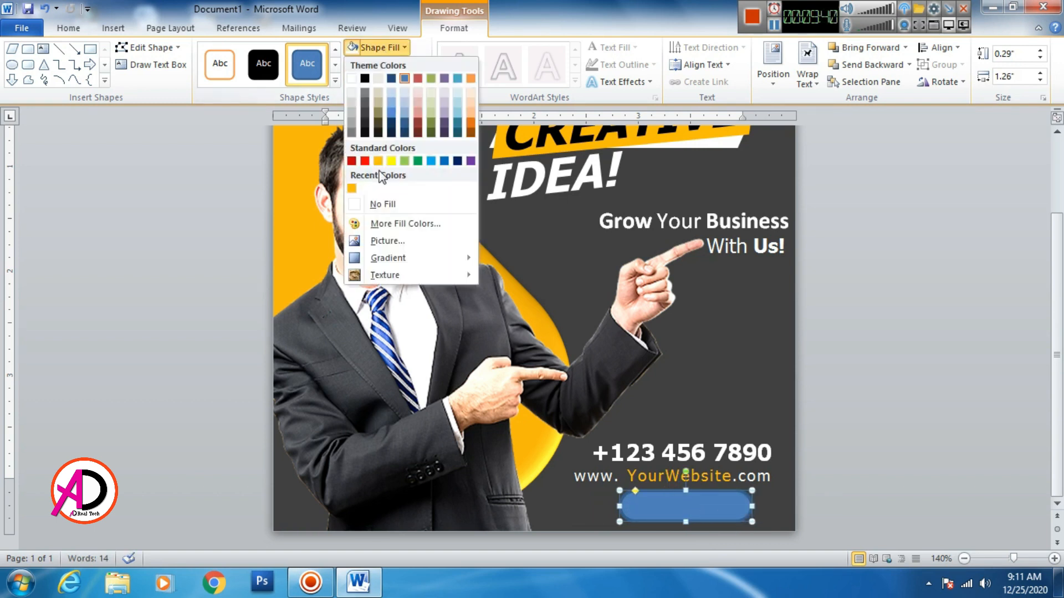
left_click(353, 187)
left_click(373, 66)
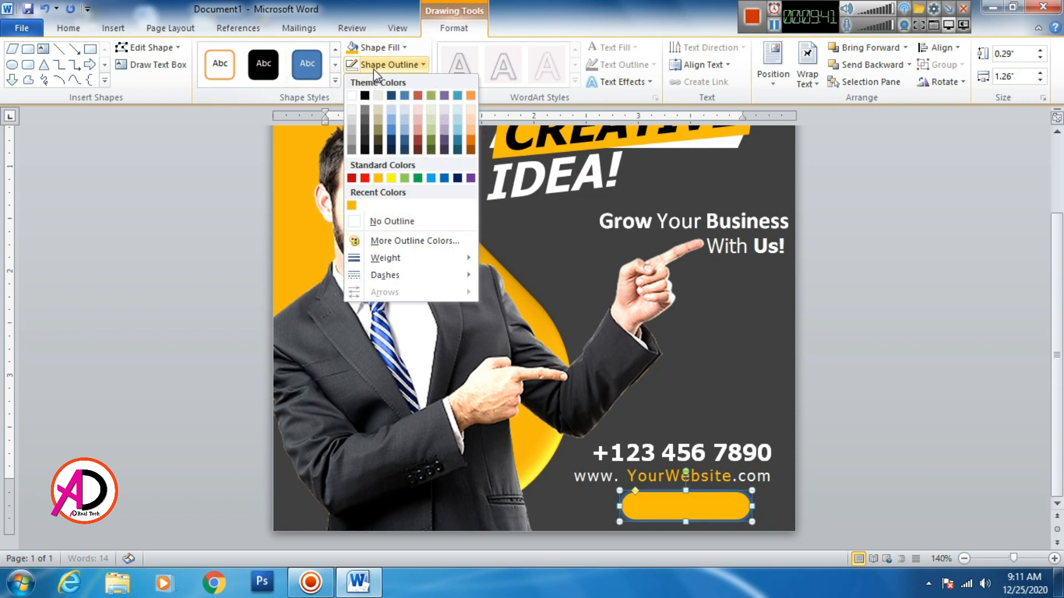
left_click(396, 221)
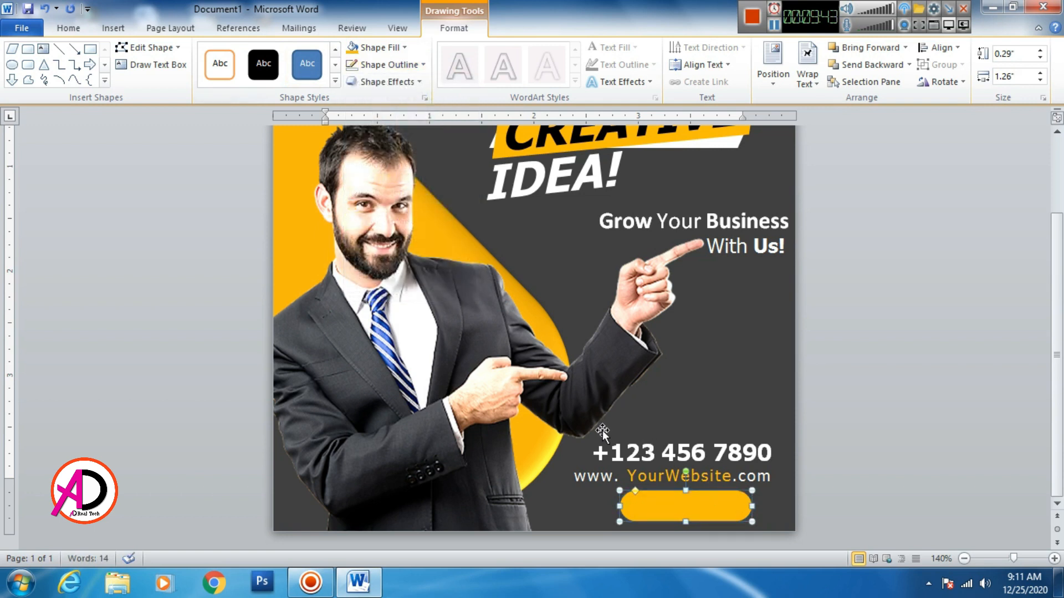
- Duplicate the phone number text box and place the copy over the orange rounded rectangle
left_click(660, 456)
left_click(654, 429)
left_click(657, 453)
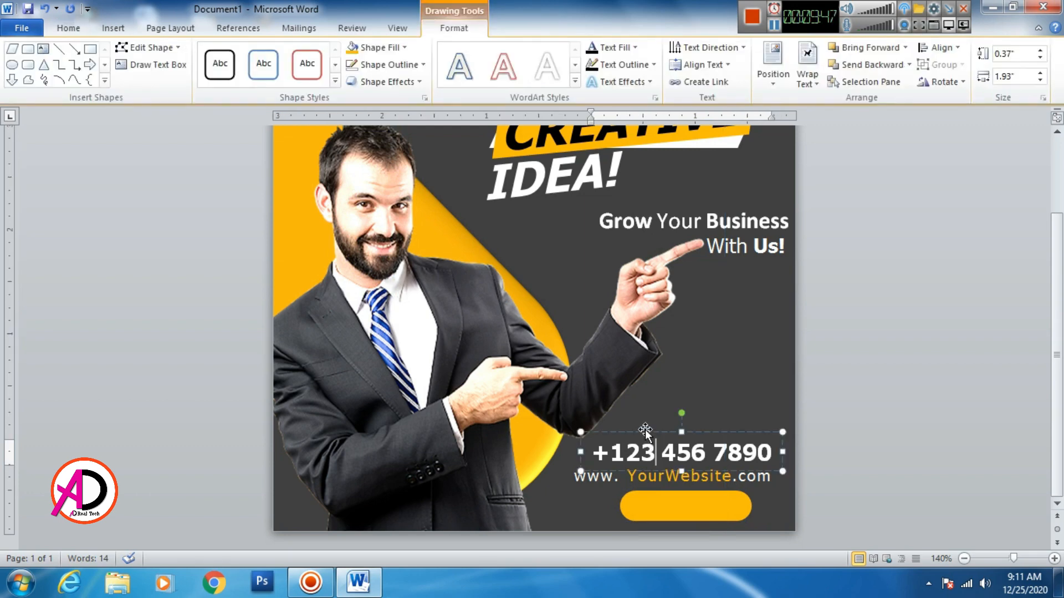
left_click(646, 431)
left_click(69, 28)
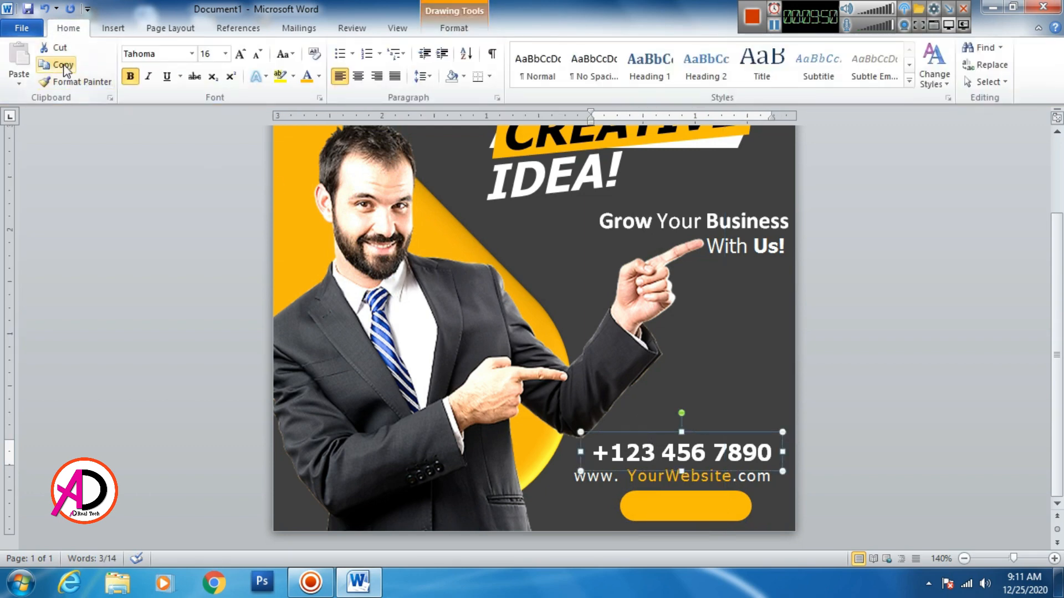
left_click(18, 65)
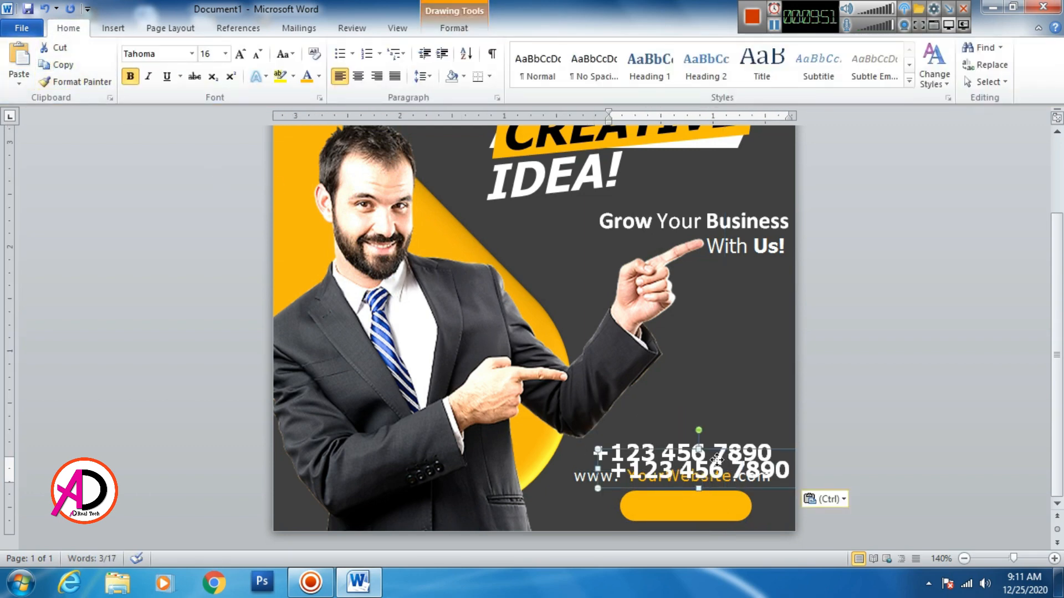
left_click_drag(709, 490, 694, 531)
- Replace the copied text with "VISIT NOW" and format it at 12 pt without bold
triple_click(695, 505)
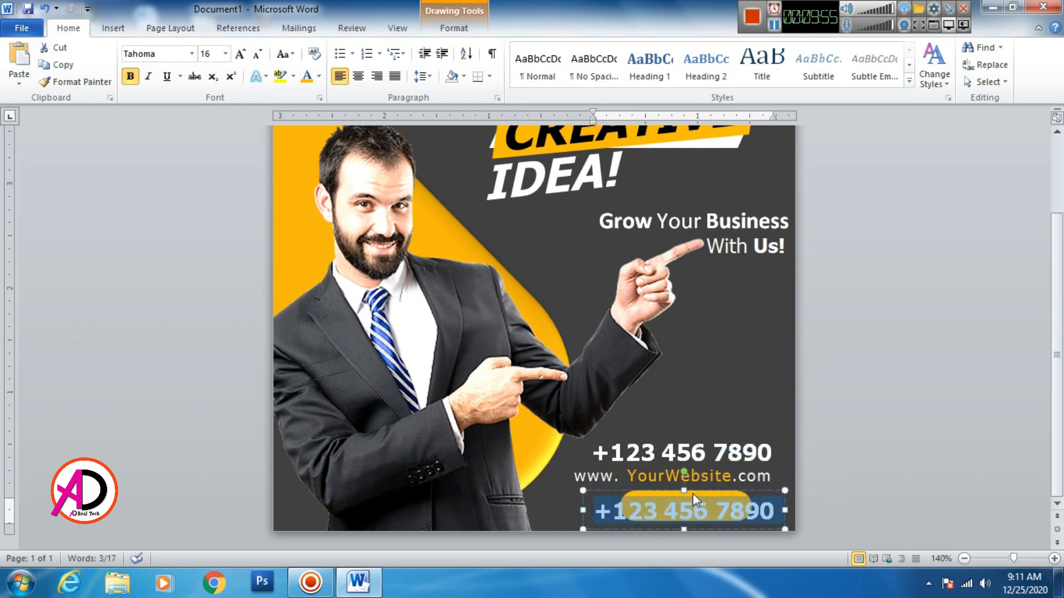
type("VI")
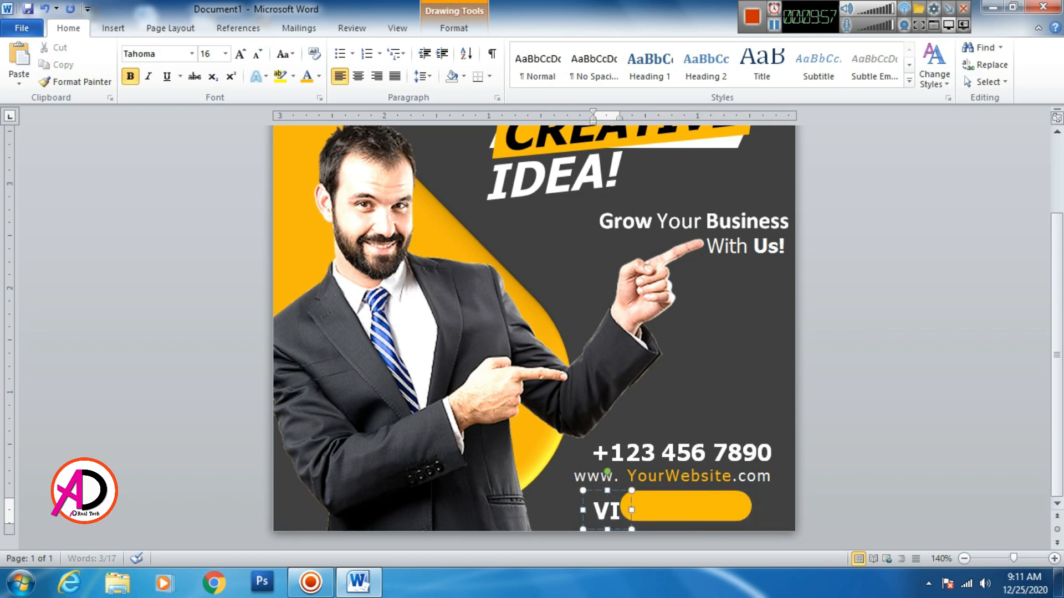
type("SIT NOW")
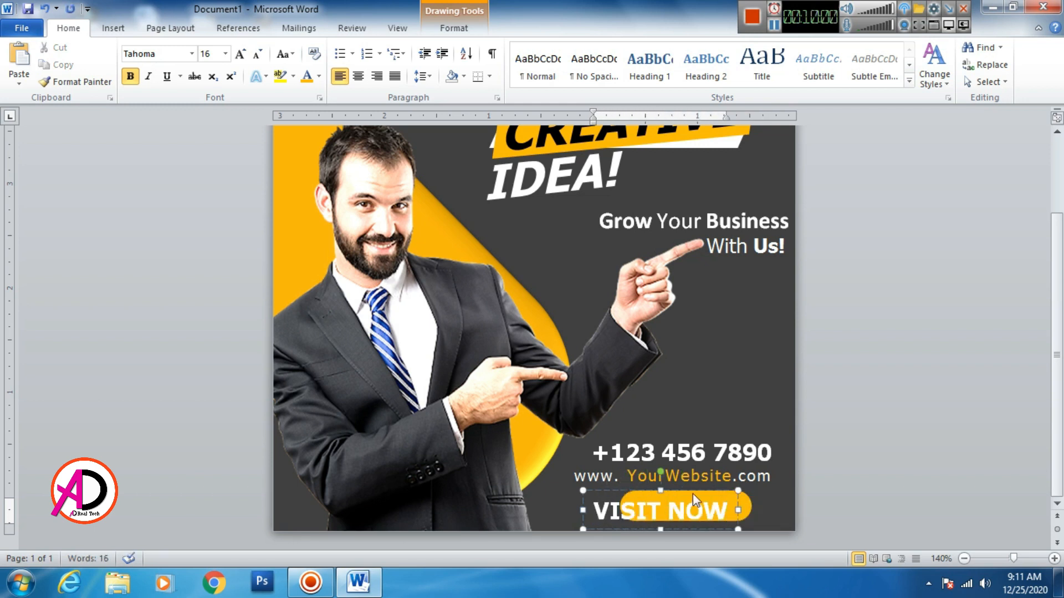
key("ctrl+a")
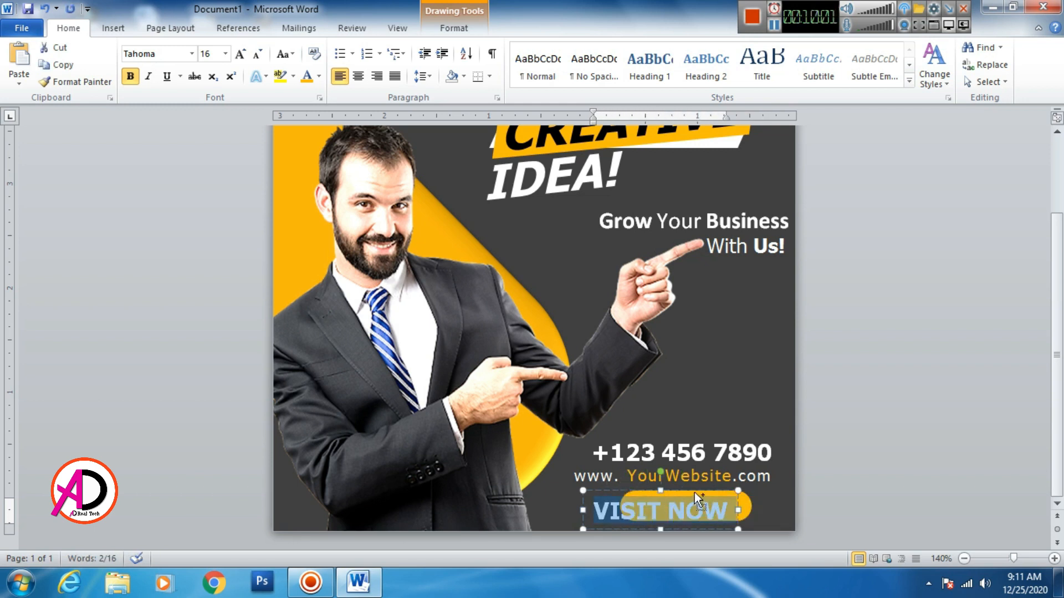
key("ctrl+shift+comma")
key("ctrl+shift+comma")
key("ctrl+b")
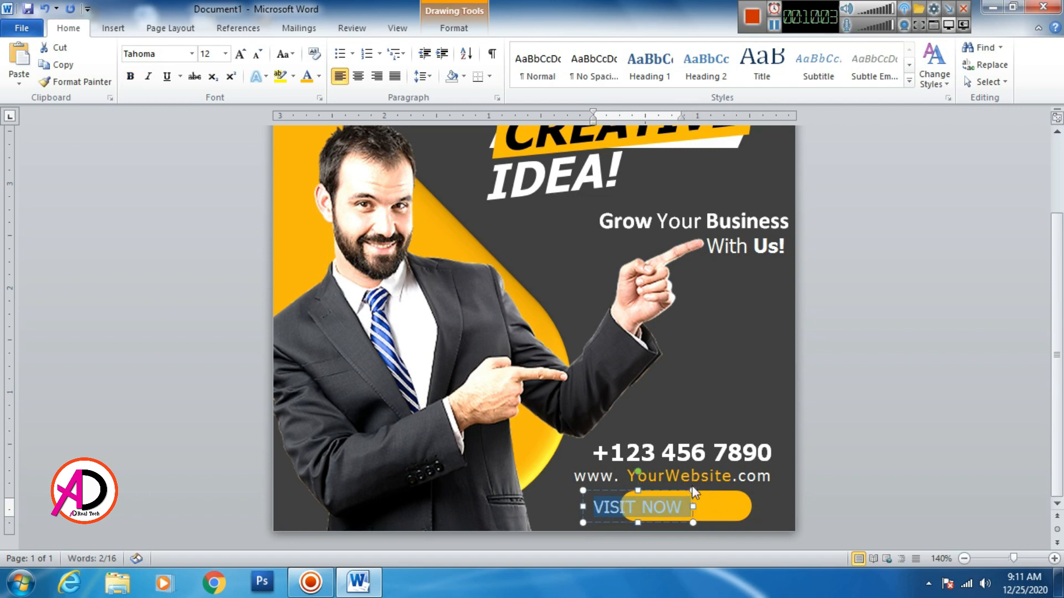
- Format "VISIT NOW" as bold black Calibri (Body) and center it on the orange rounded rectangle
left_click(191, 56)
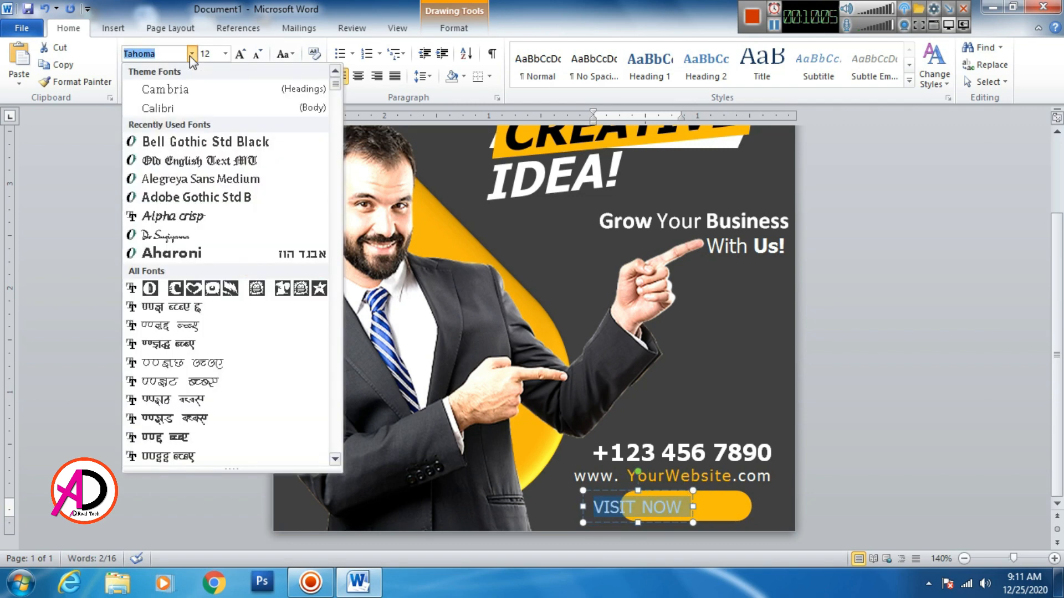
left_click(166, 89)
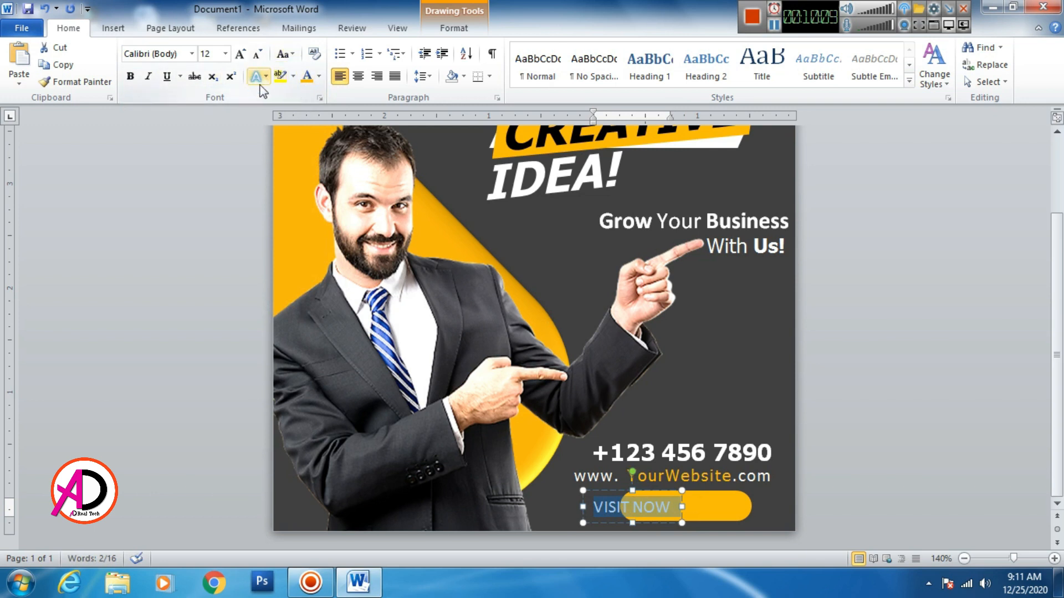
left_click(131, 76)
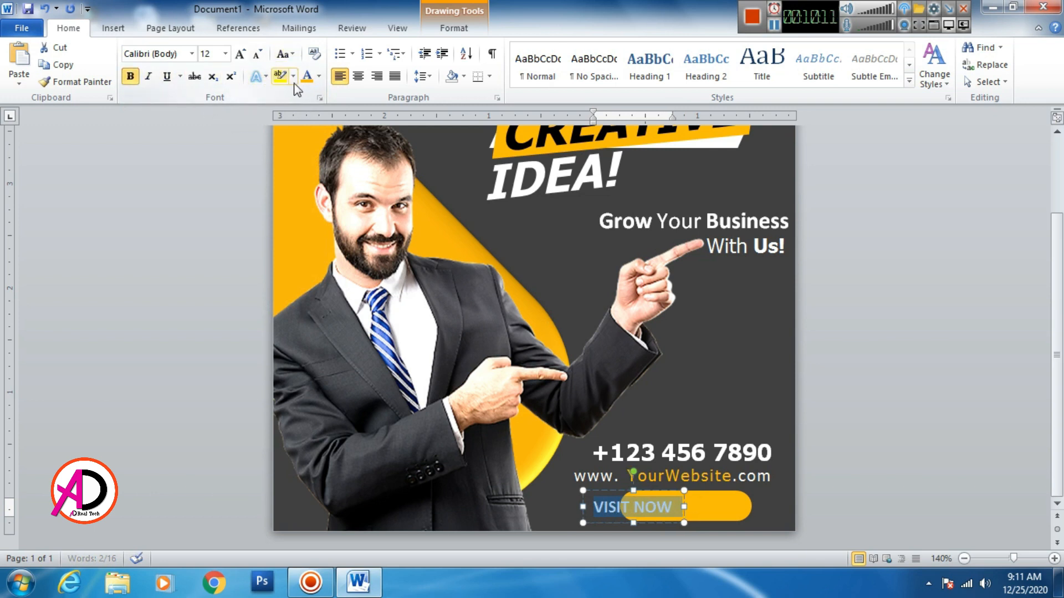
left_click(318, 76)
left_click(317, 123)
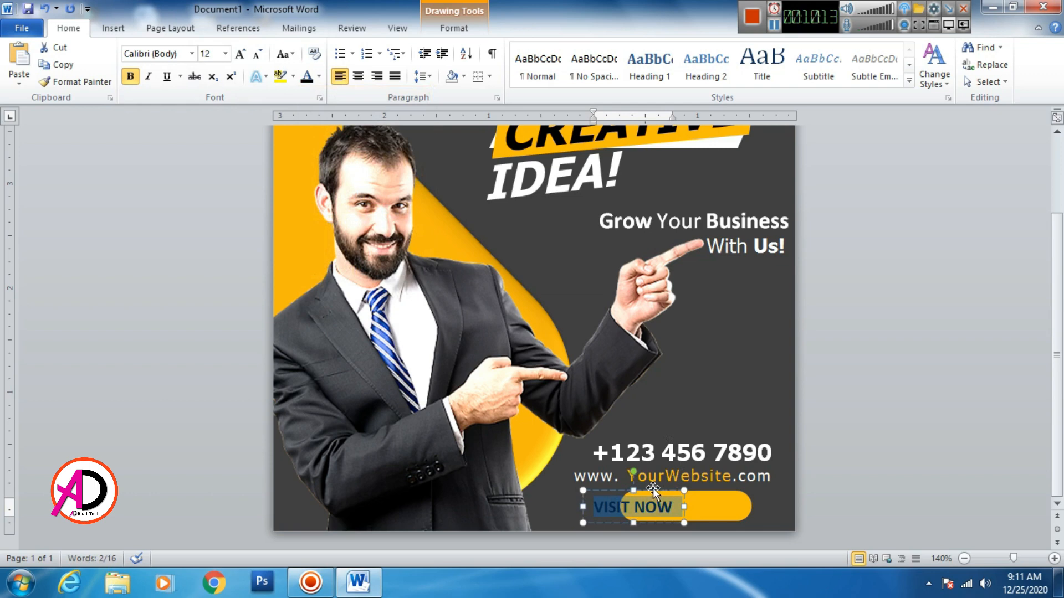
left_click_drag(653, 487, 707, 487)
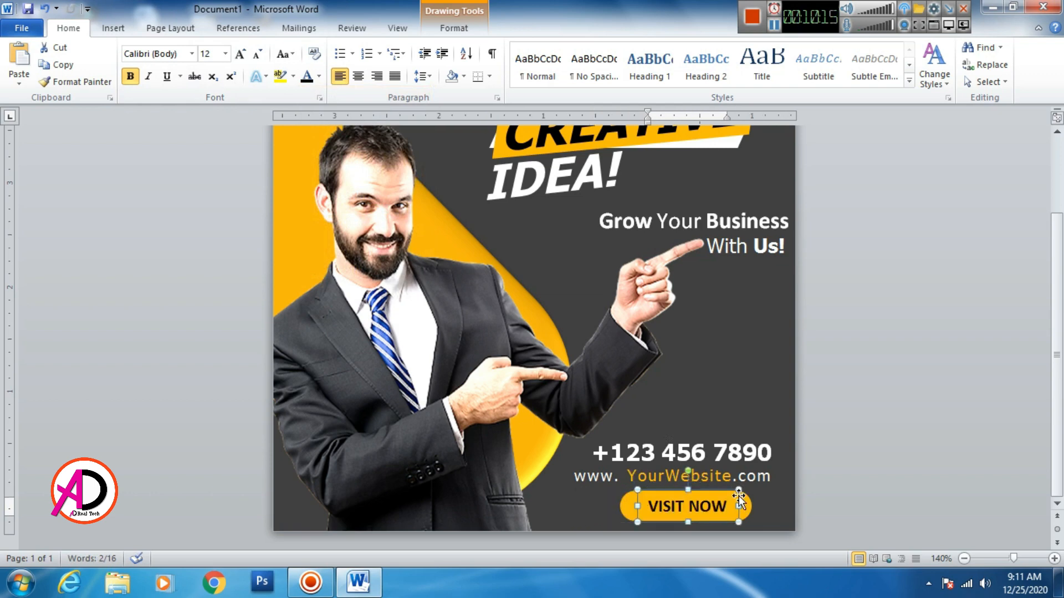
left_click(955, 486)
- Duplicate the "VISIT NOW" text box to the poster's upper-left corner
scroll(781, 349, "up", 3)
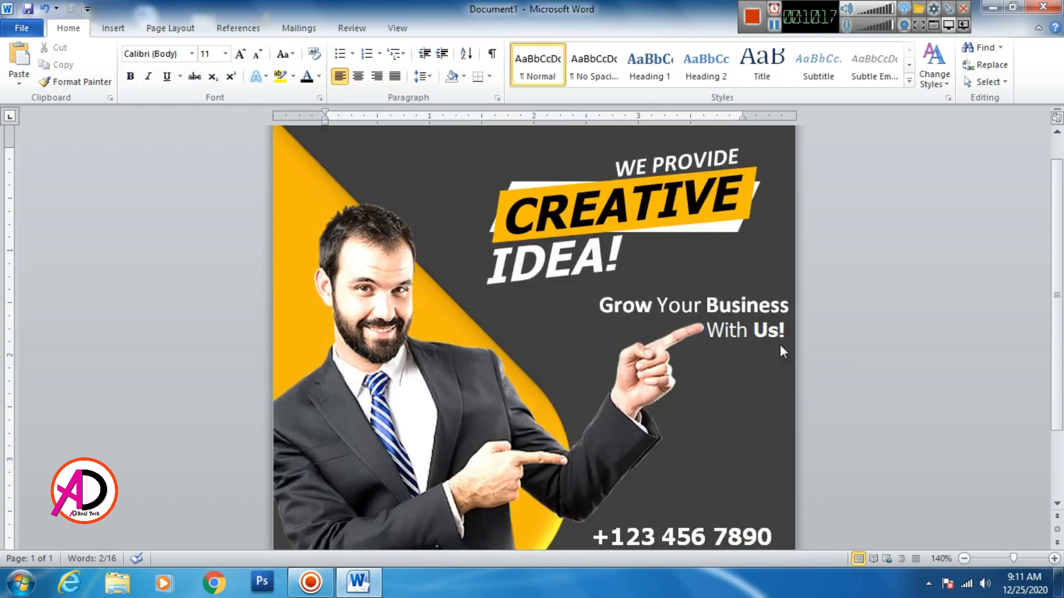
scroll(781, 349, "down", 5)
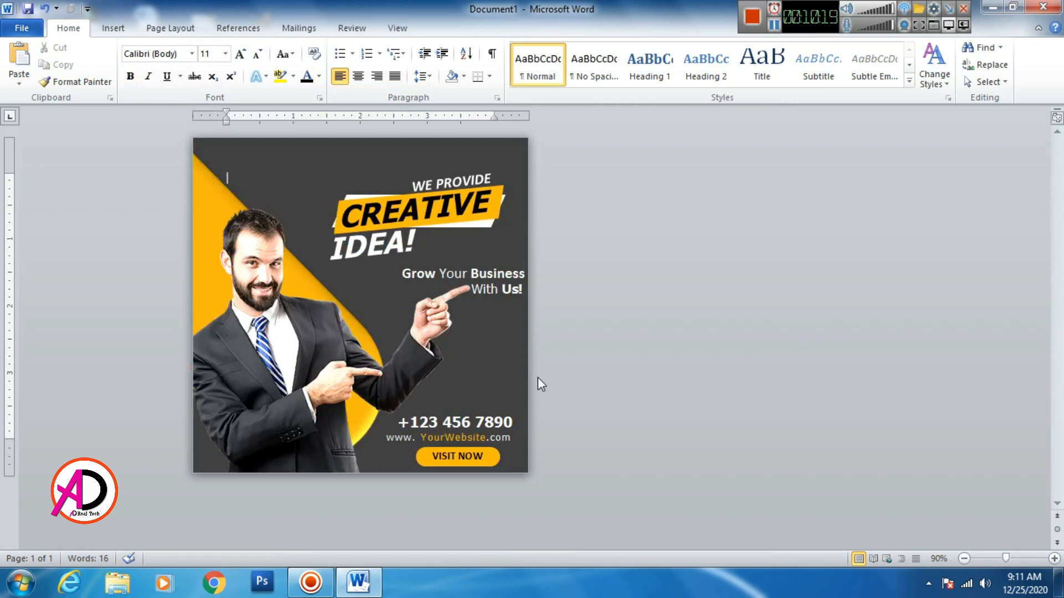
scroll(537, 377, "up", 1)
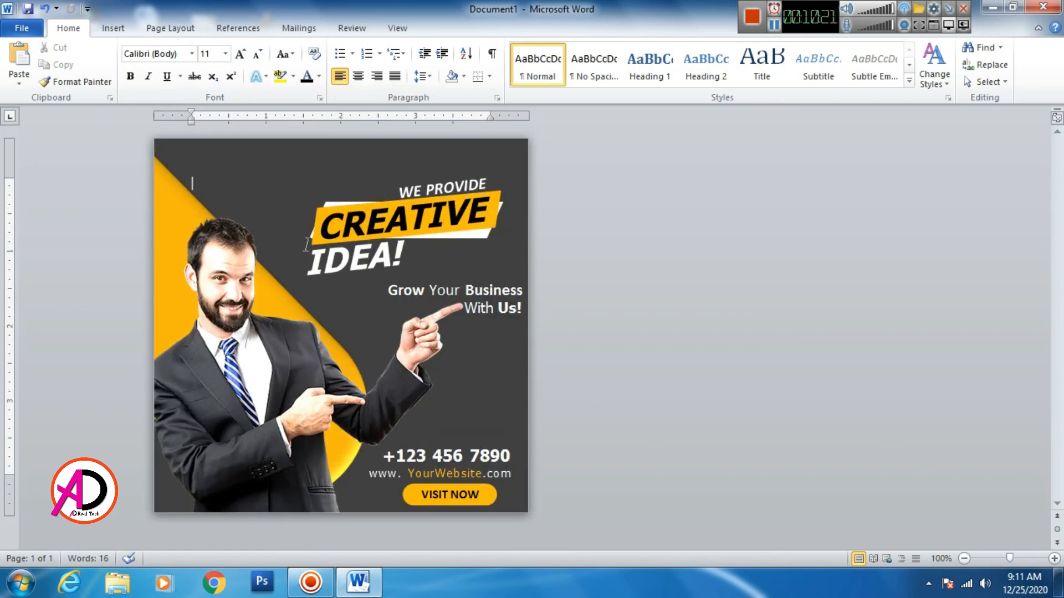
scroll(443, 344, "up", 2)
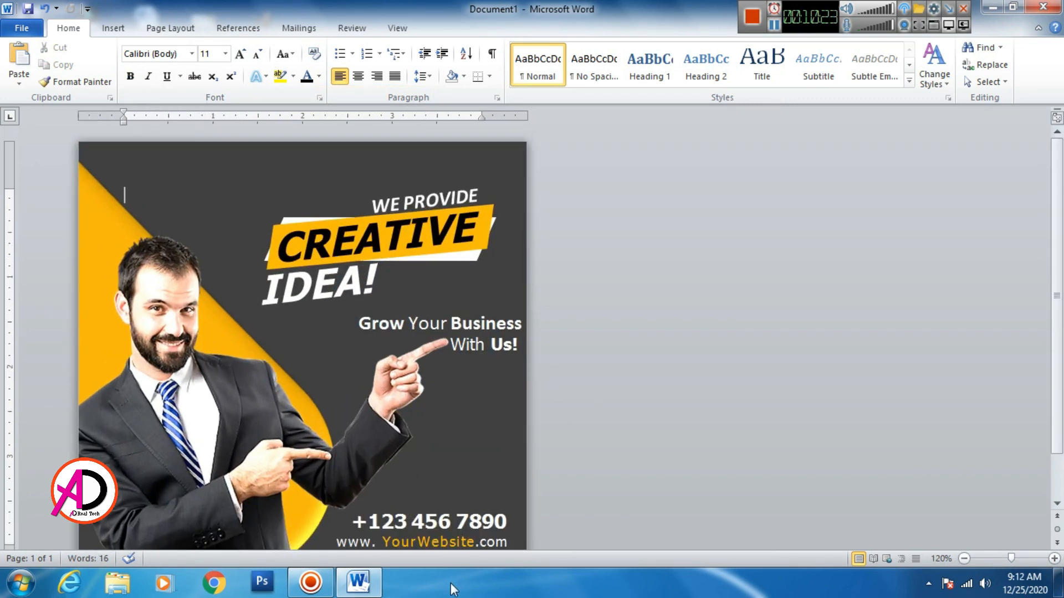
left_click(428, 512)
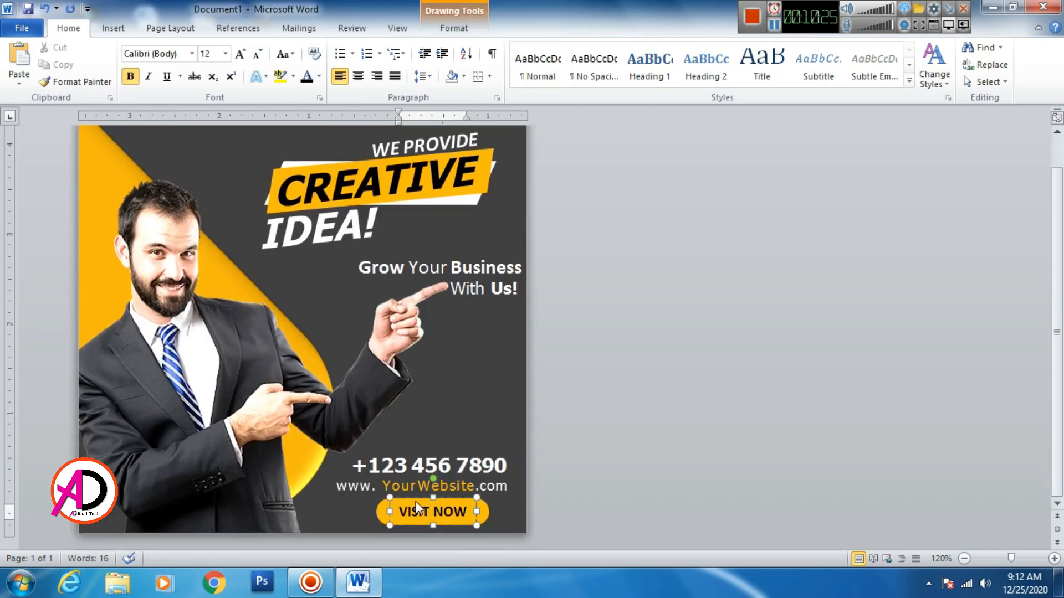
left_click_drag(420, 501, 139, 146)
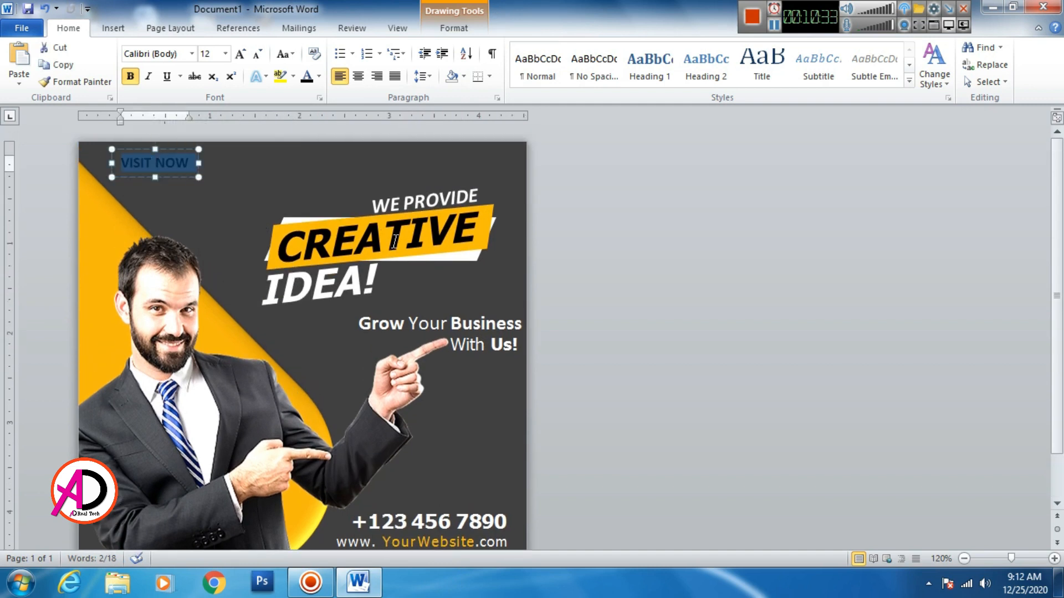
- Replace the corner copy's text with "LOGO" and "HERE" on two lines
type("LOGO")
key("Return")
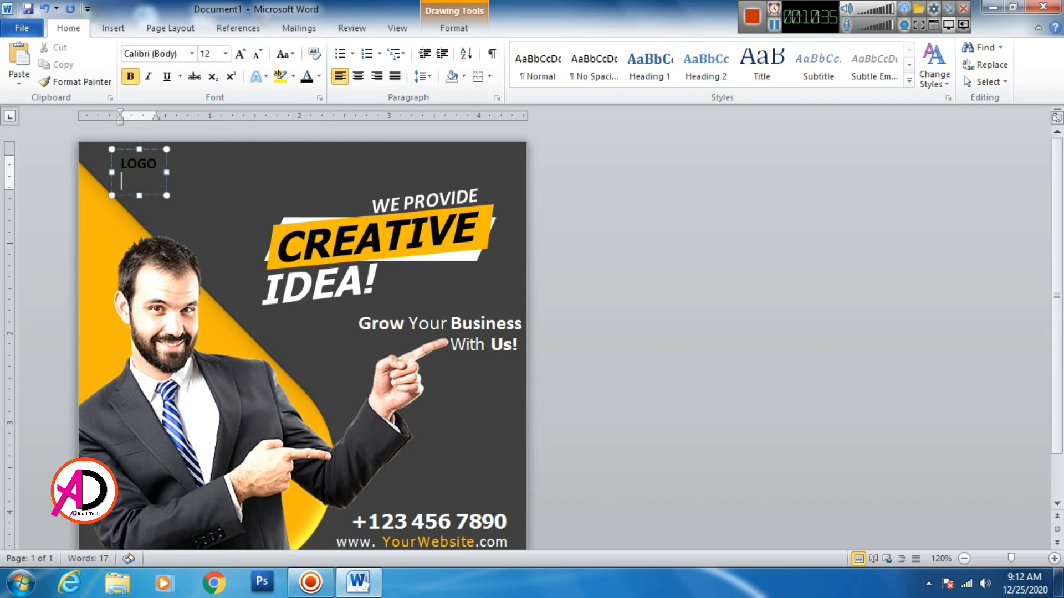
type("HERE")
- Color the "LOGO HERE" text white and shift its box slightly up and left
key("ctrl+a")
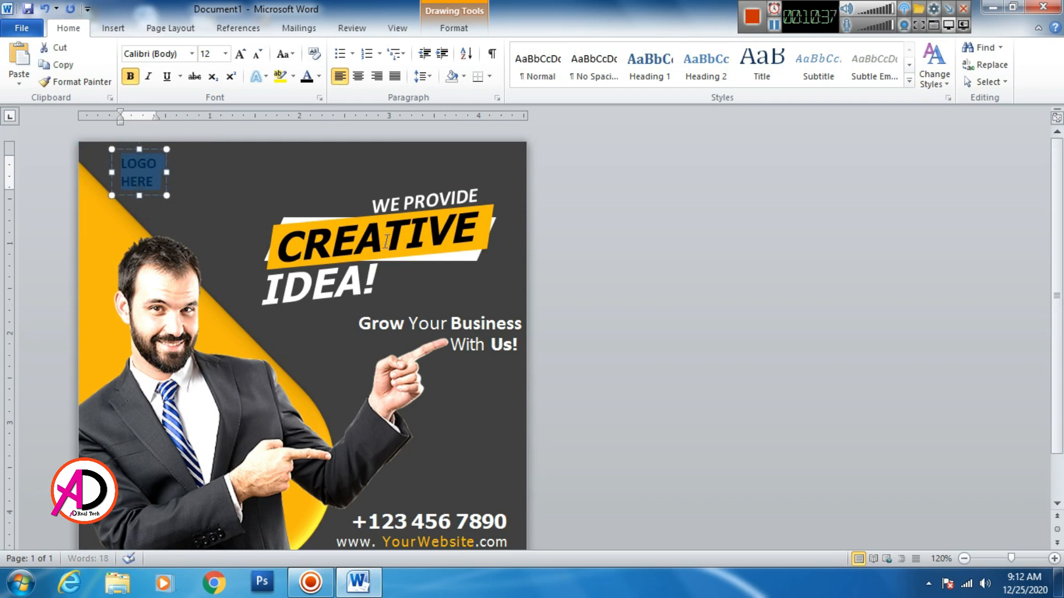
left_click(320, 77)
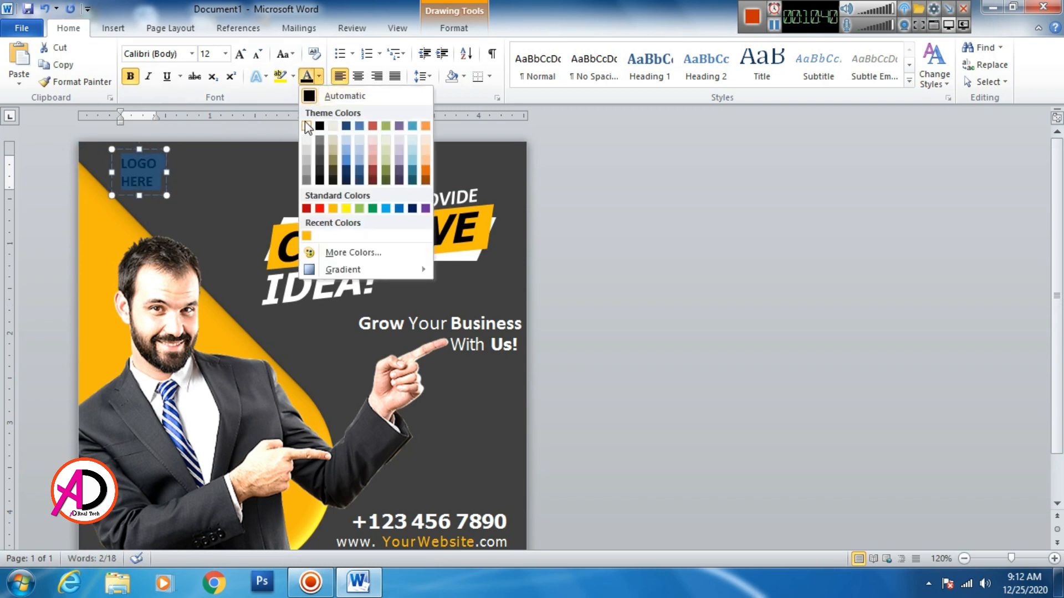
left_click(308, 126)
left_click_drag(149, 195, 135, 189)
left_click(694, 302)
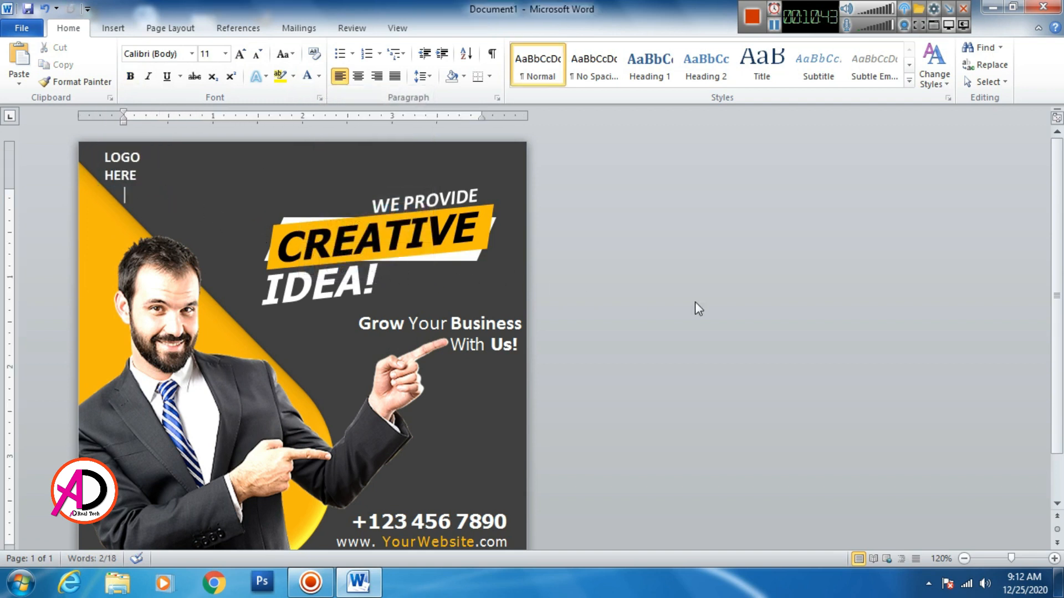
- Nudge the businessman picture slightly to the left
scroll(397, 272, "down", 1)
scroll(411, 333, "down", 1)
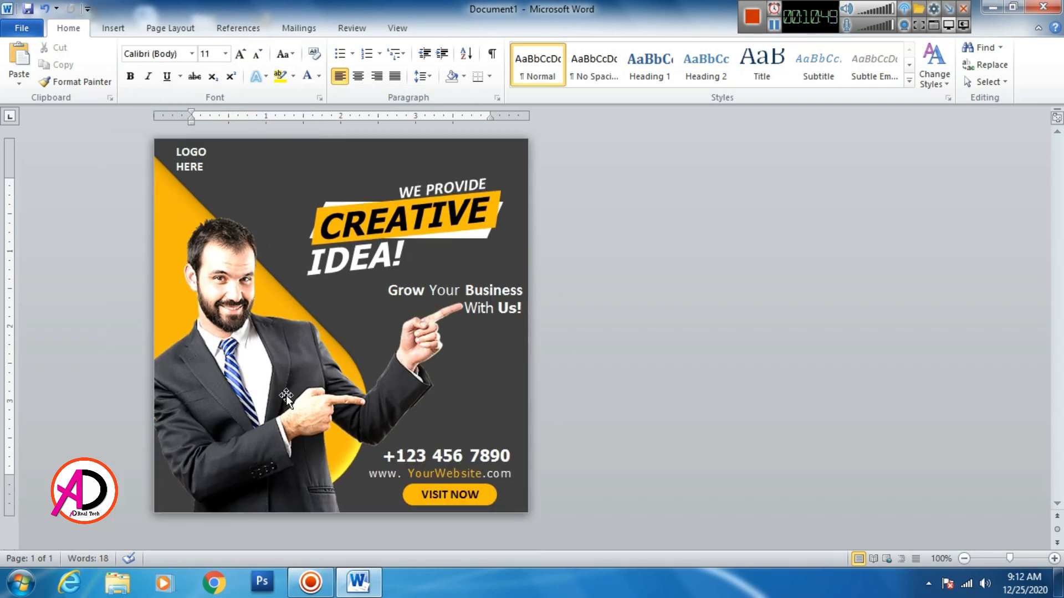
left_click(320, 398)
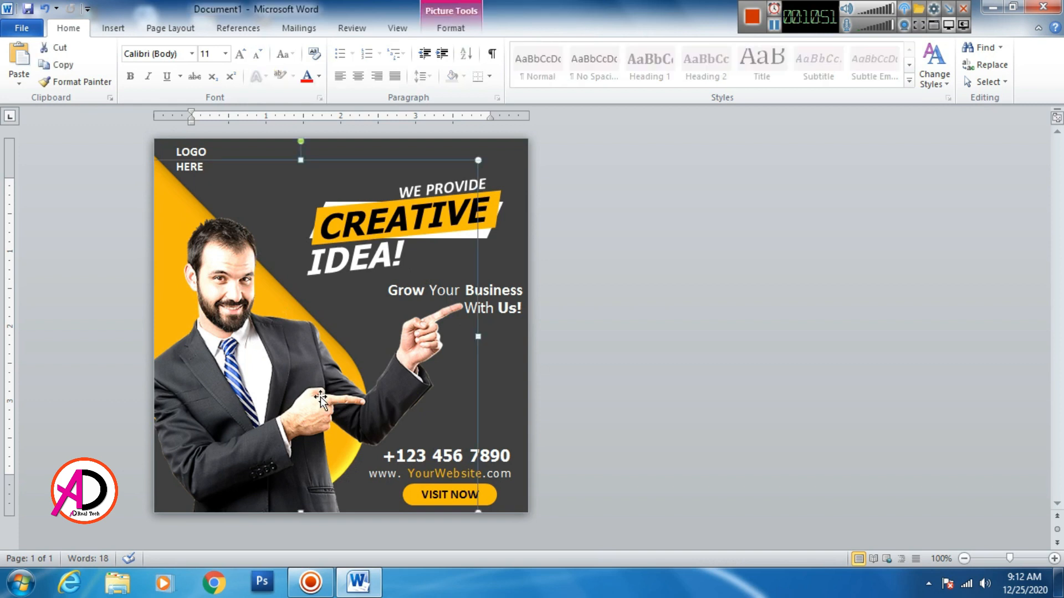
key("Left")
key("Left")
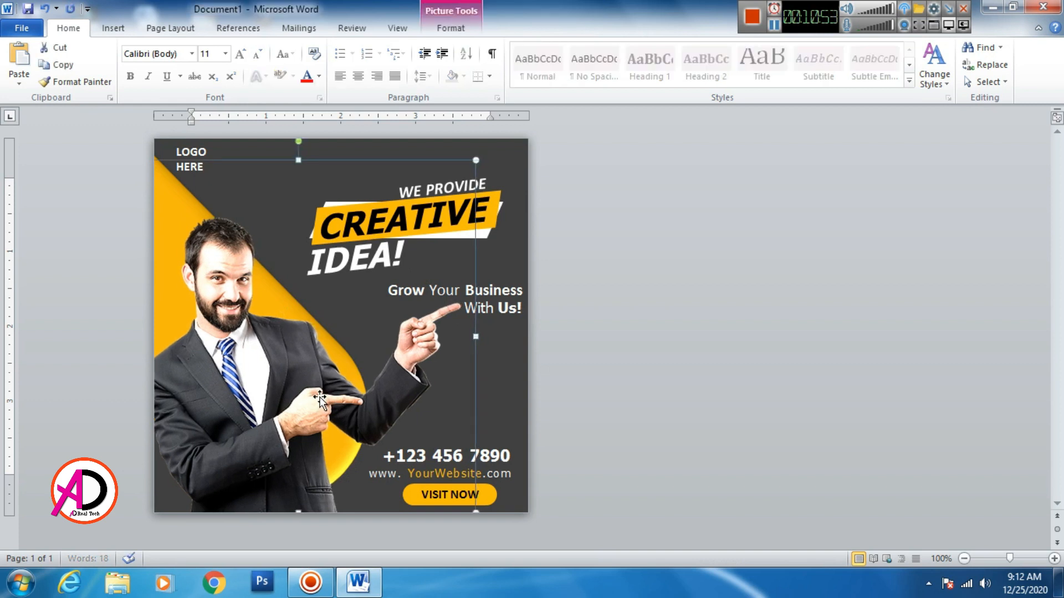
left_click(589, 396)
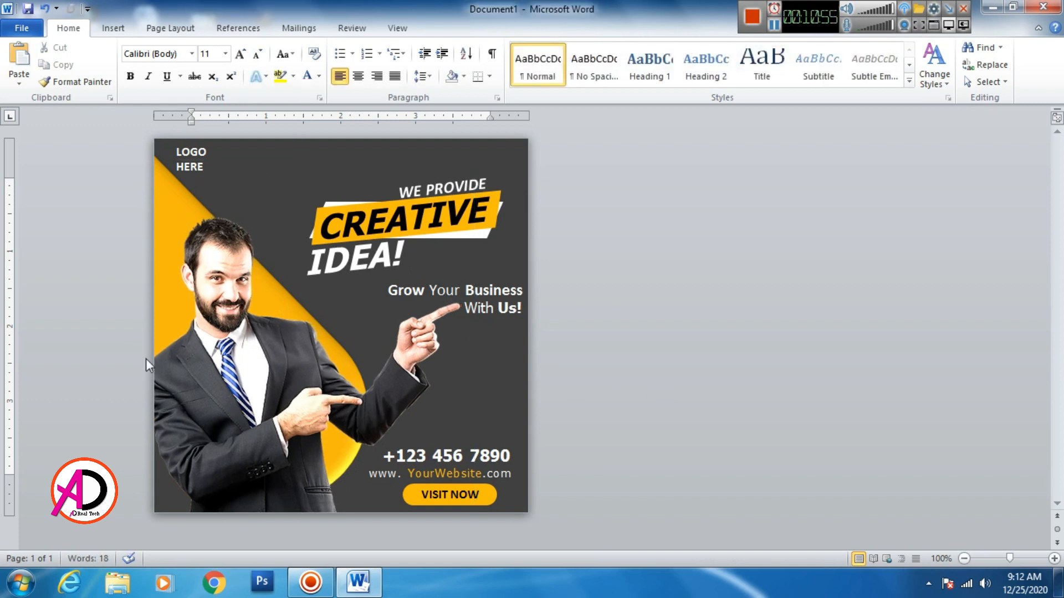
- Nudge the "WE PROVIDE" text slightly right and up above the orange "CREATIVE" banner
left_click(357, 278)
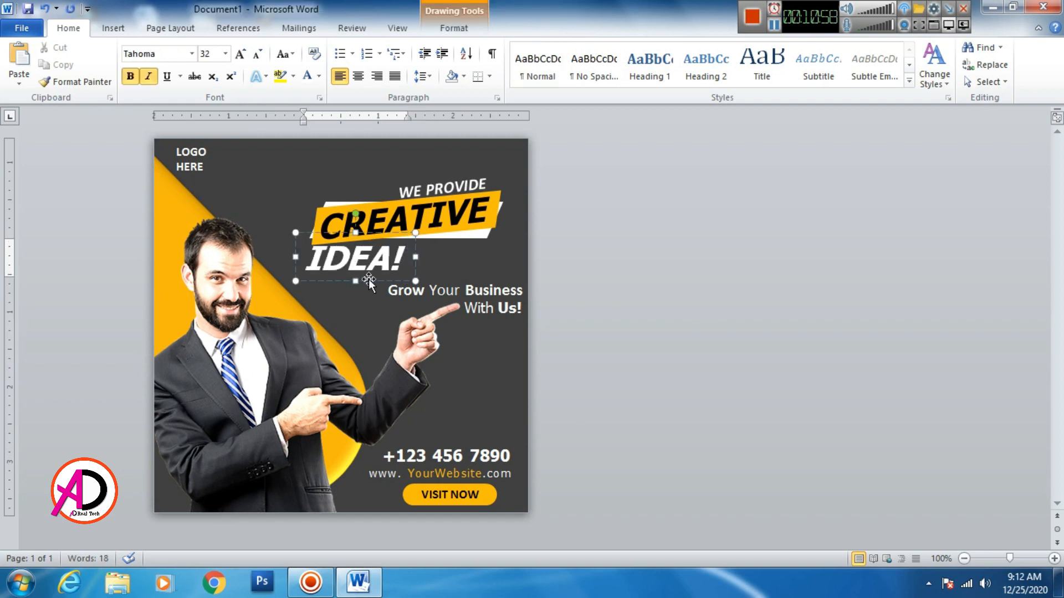
left_click(667, 321)
left_click(434, 188)
left_click(431, 175)
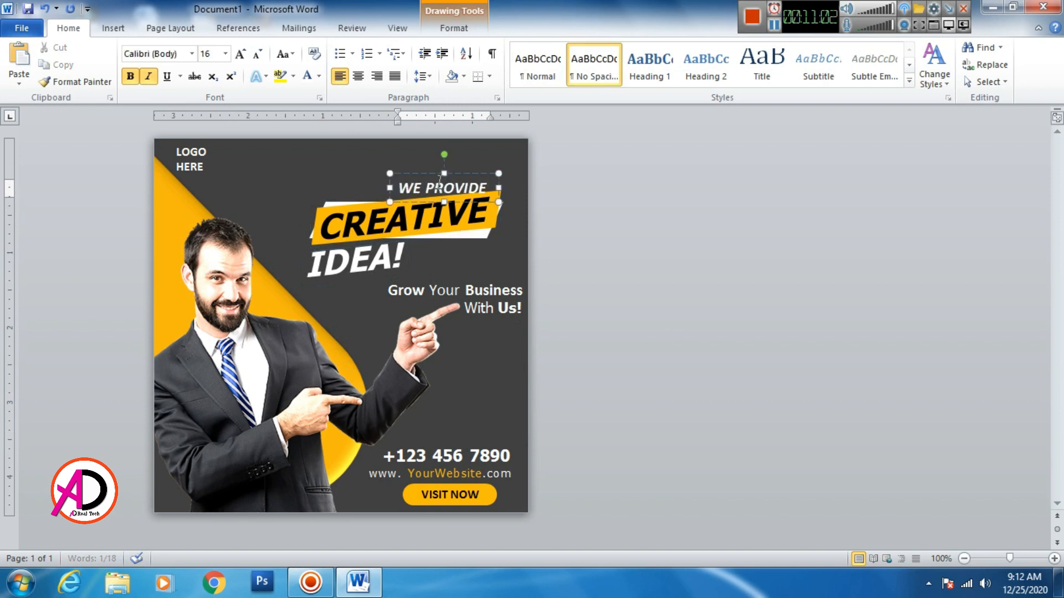
key("ctrl+Up")
key("ctrl+Up")
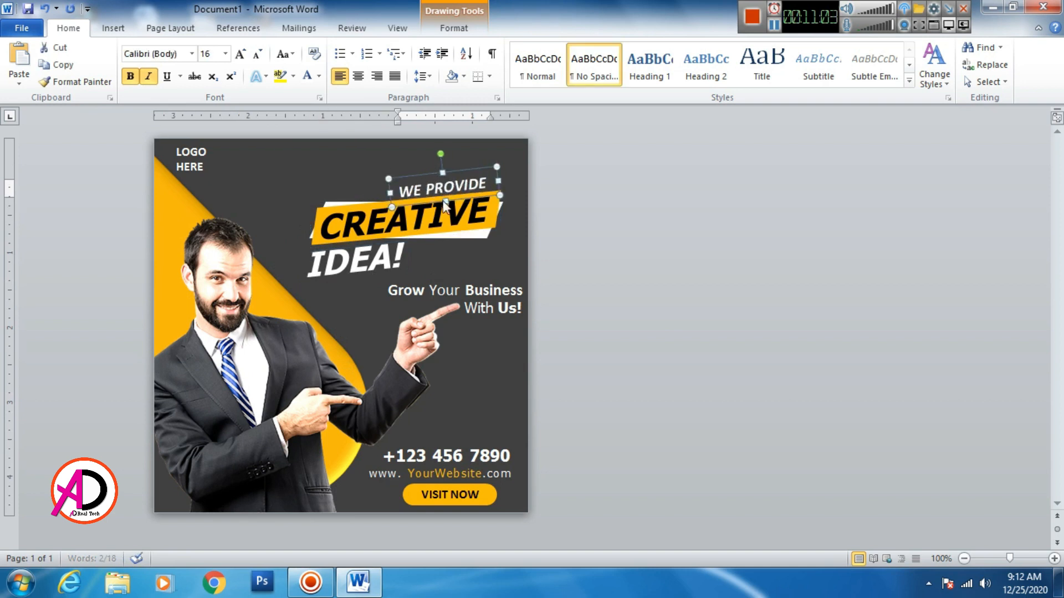
key("ctrl+Right")
key("ctrl+Right")
key("ctrl+Right")
key("ctrl+Right")
key("ctrl+Right")
key("ctrl+Right")
key("ctrl+Right")
key("ctrl+Up")
key("ctrl+Up")
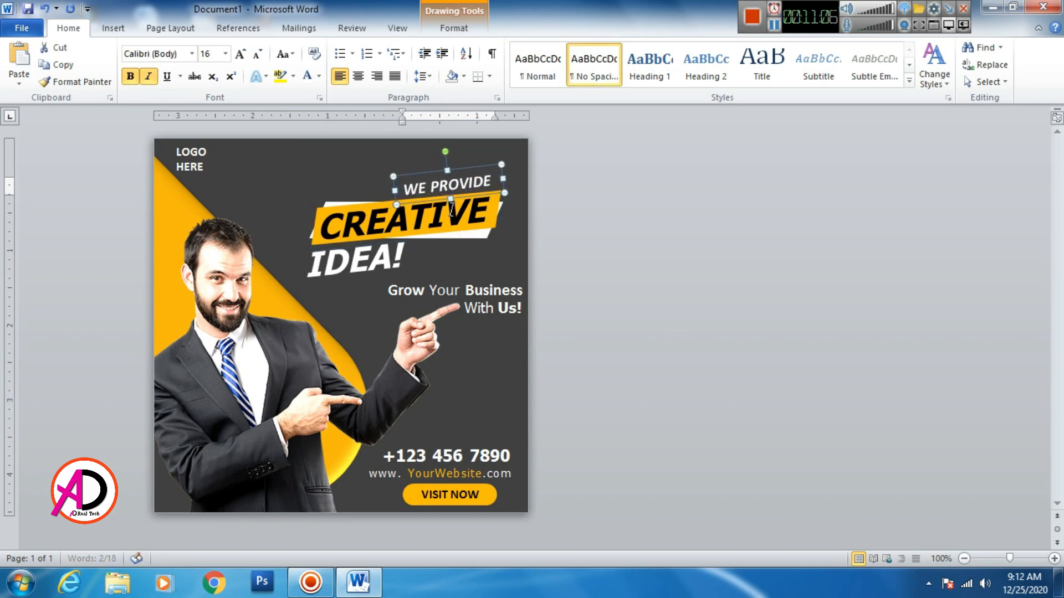
left_click(616, 276)
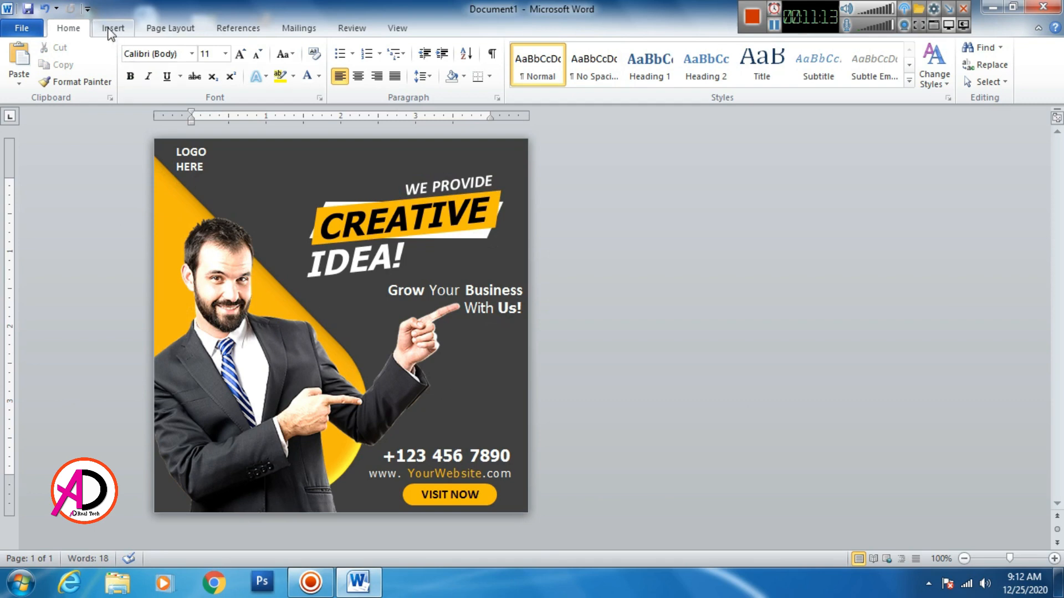
- Save the poster as a Word document named "Banner design in ms word" in the Documents library
left_click(22, 29)
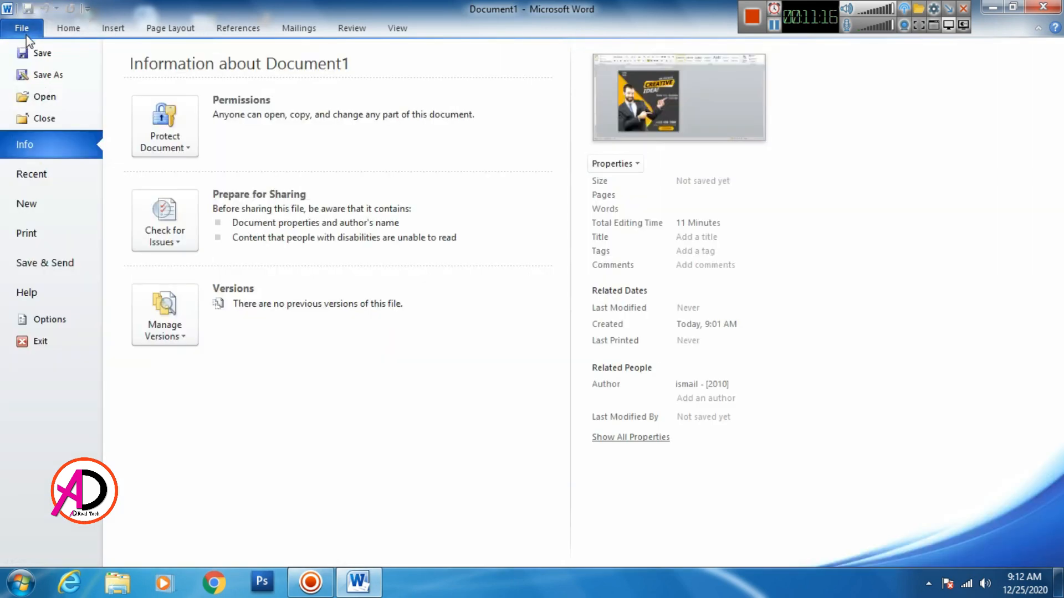
key("Escape")
key("ctrl+s")
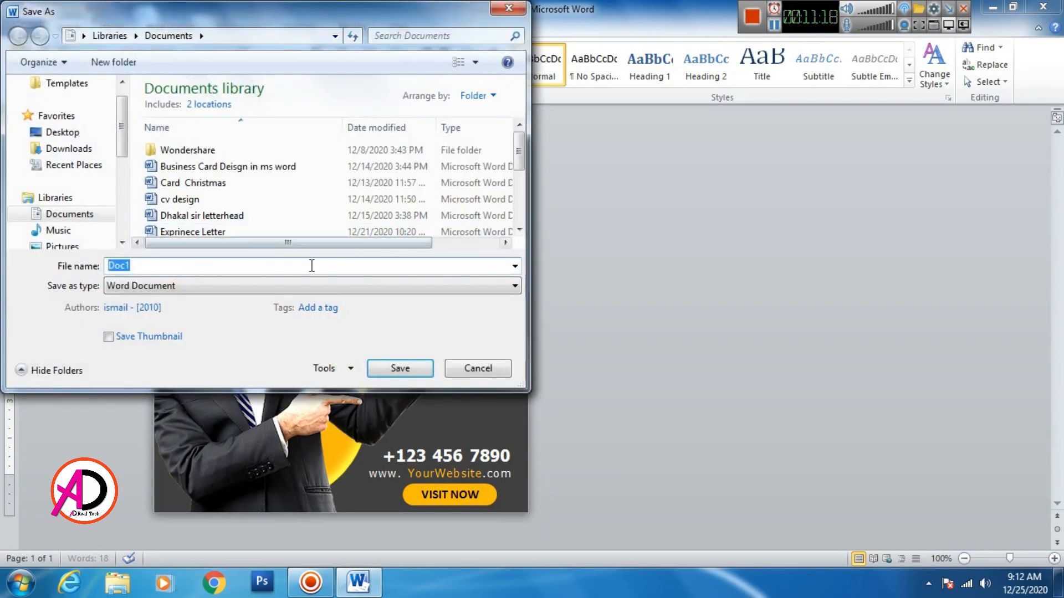
type("bANNER")
key("BackSpace")
key("BackSpace")
key("BackSpace")
key("BackSpace")
key("BackSpace")
key("BackSpace")
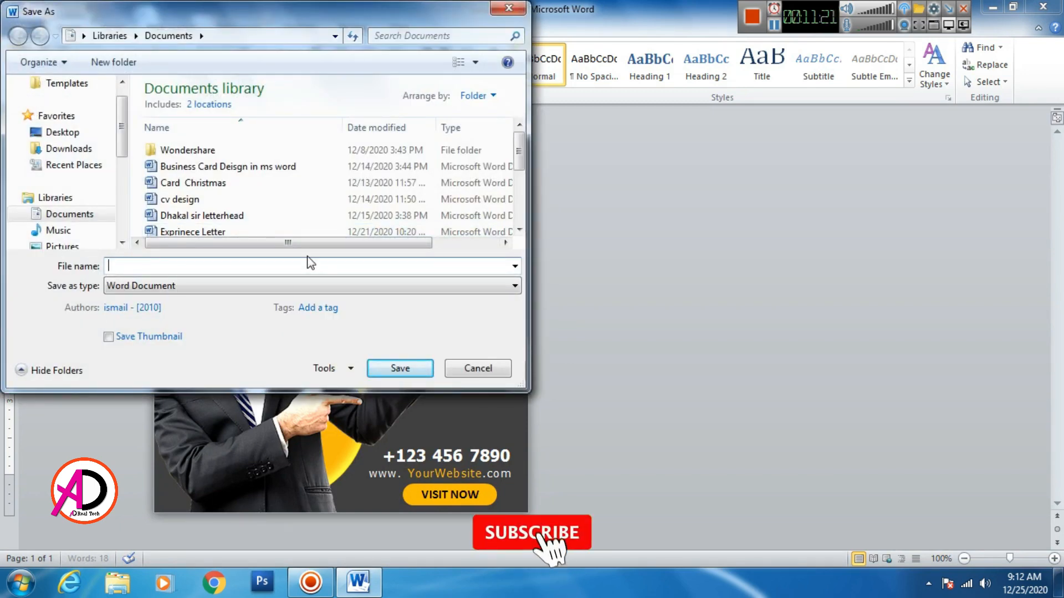
type("Banner design in ms word")
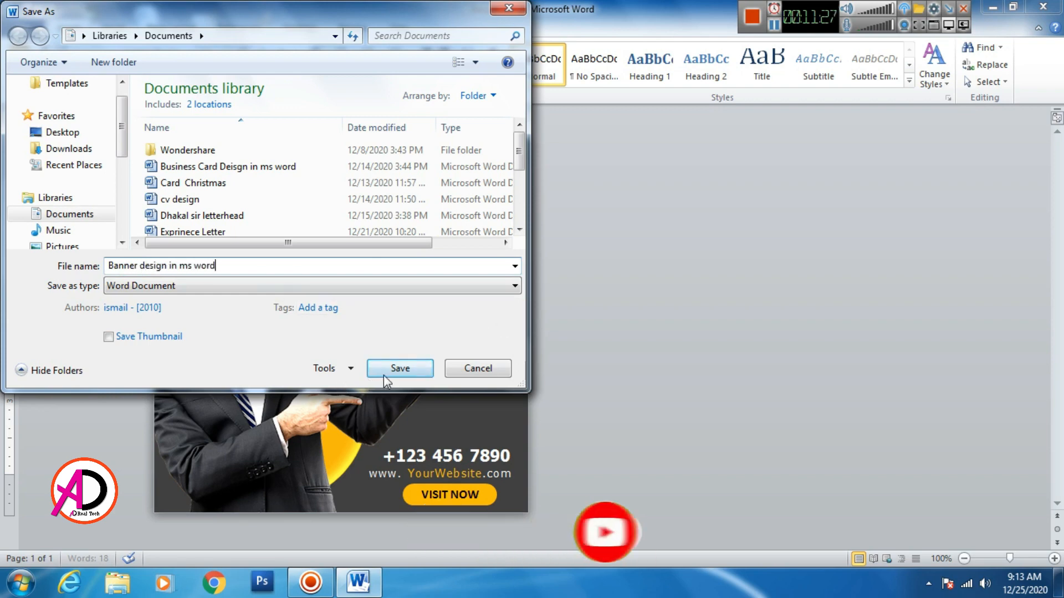
left_click(420, 370)
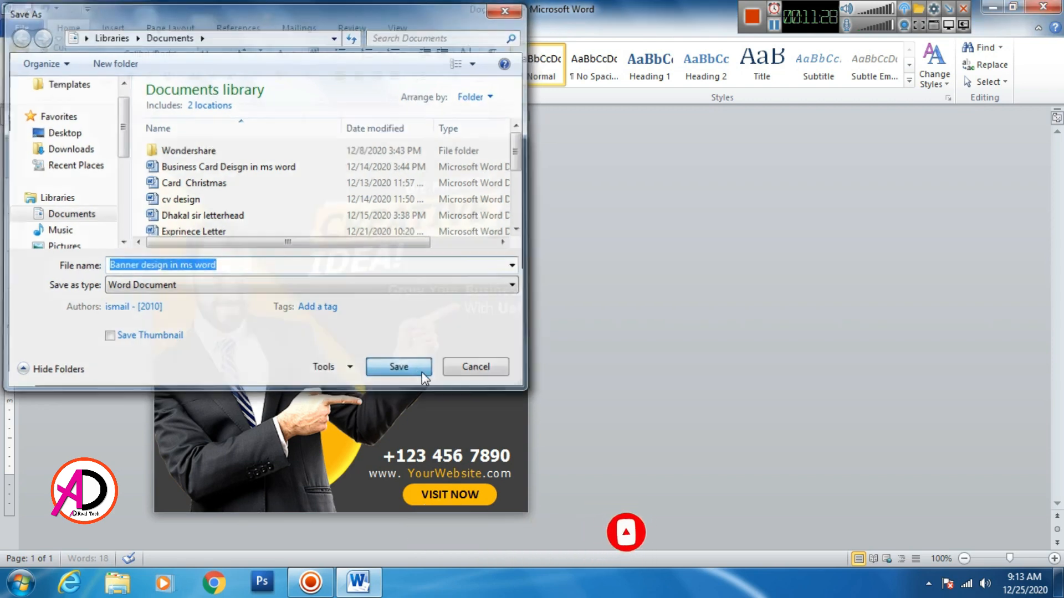
- Save a PDF copy of the poster named "Banner design in ms word" in the Documents library
left_click(25, 31)
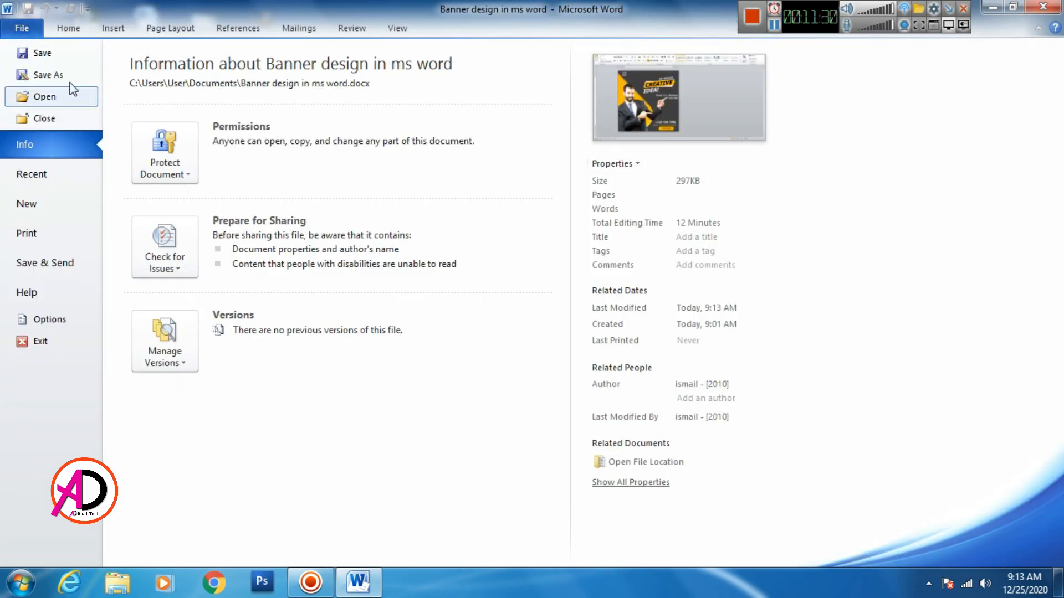
left_click(34, 79)
left_click(238, 286)
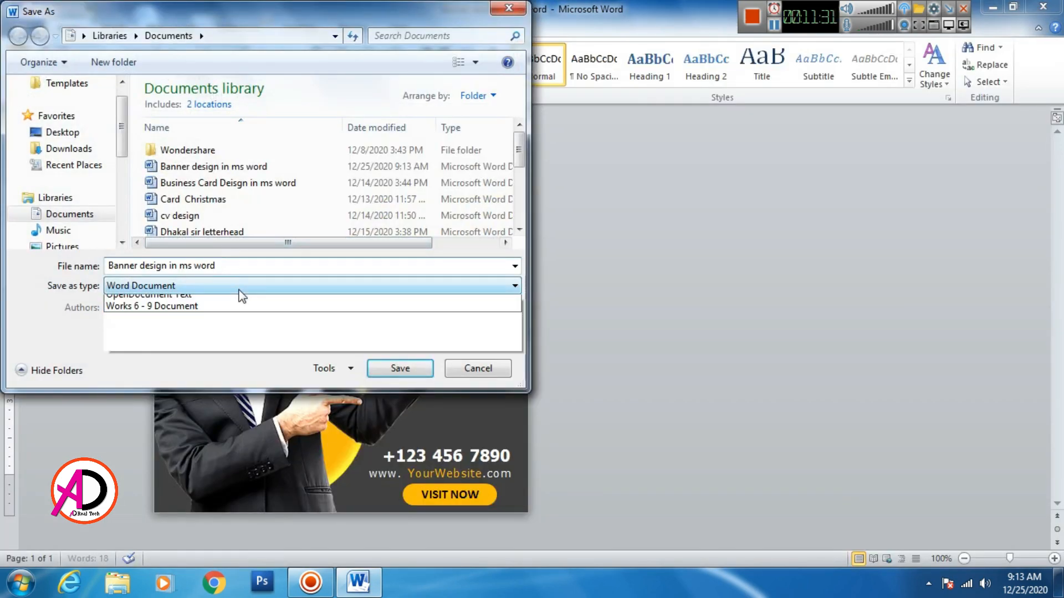
left_click(144, 366)
left_click(400, 408)
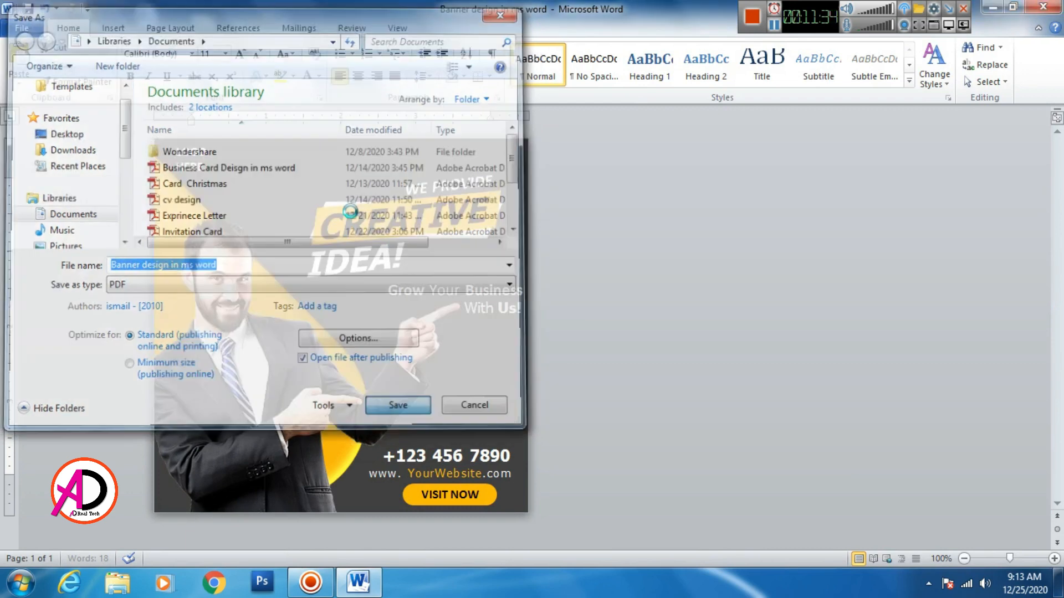